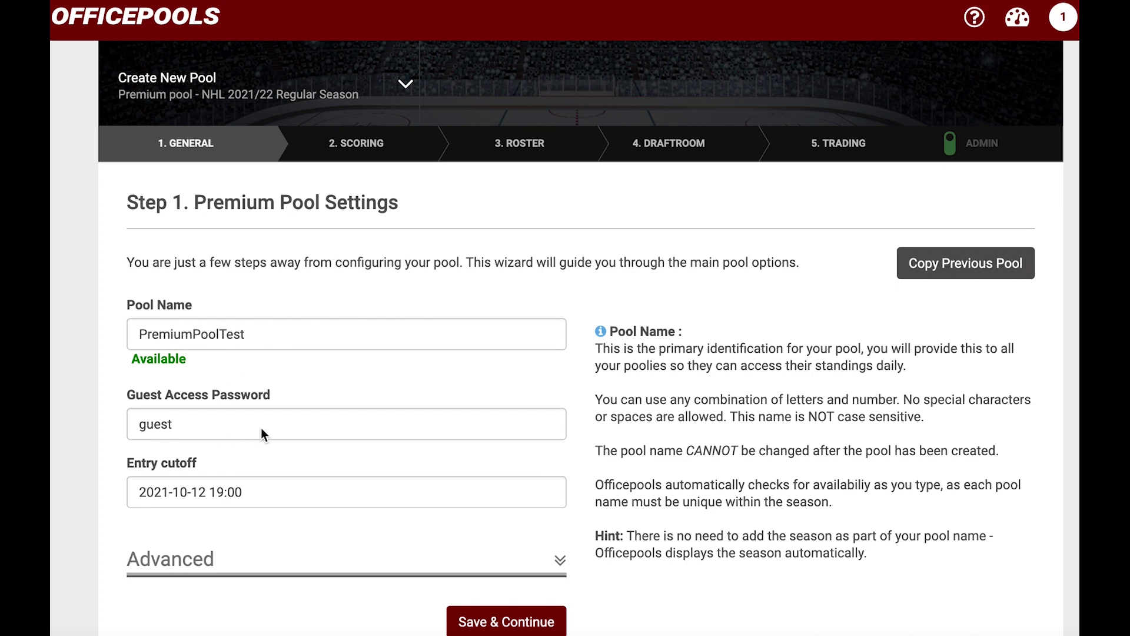
Step: Check the date and time picker for the pool's entry cutoff without changing the value
scroll(263, 426, down, 2)
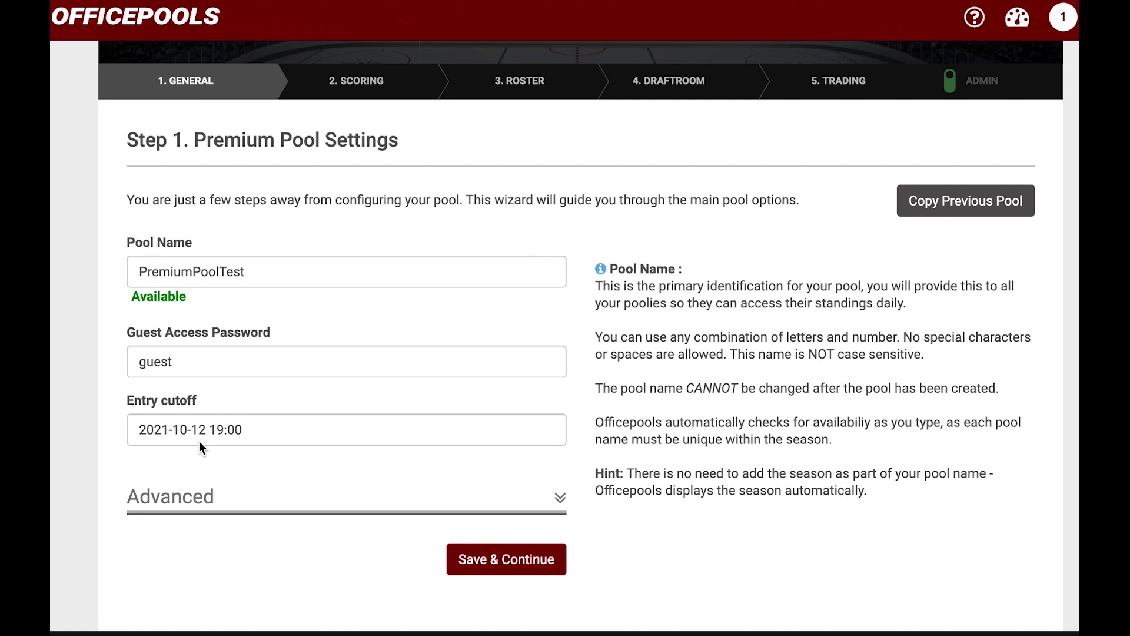
click(250, 430)
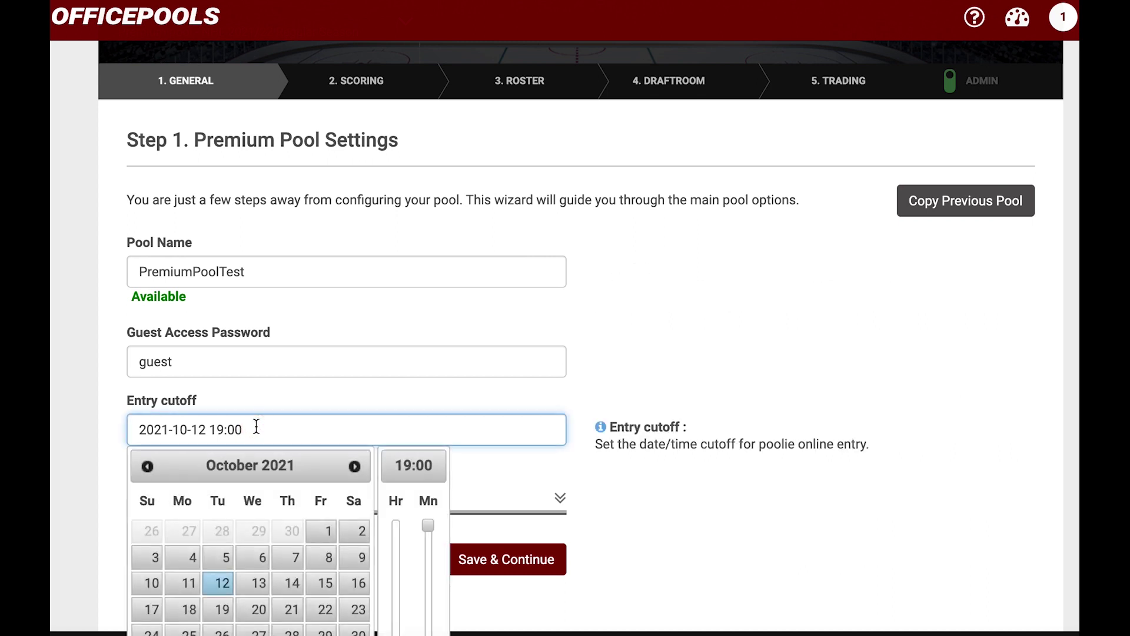
click(662, 500)
Step: Expand the advanced pool settings and review the scoring dates, entry limit, display options, timezone, language and promo code
scroll(360, 476, down, 2)
click(561, 380)
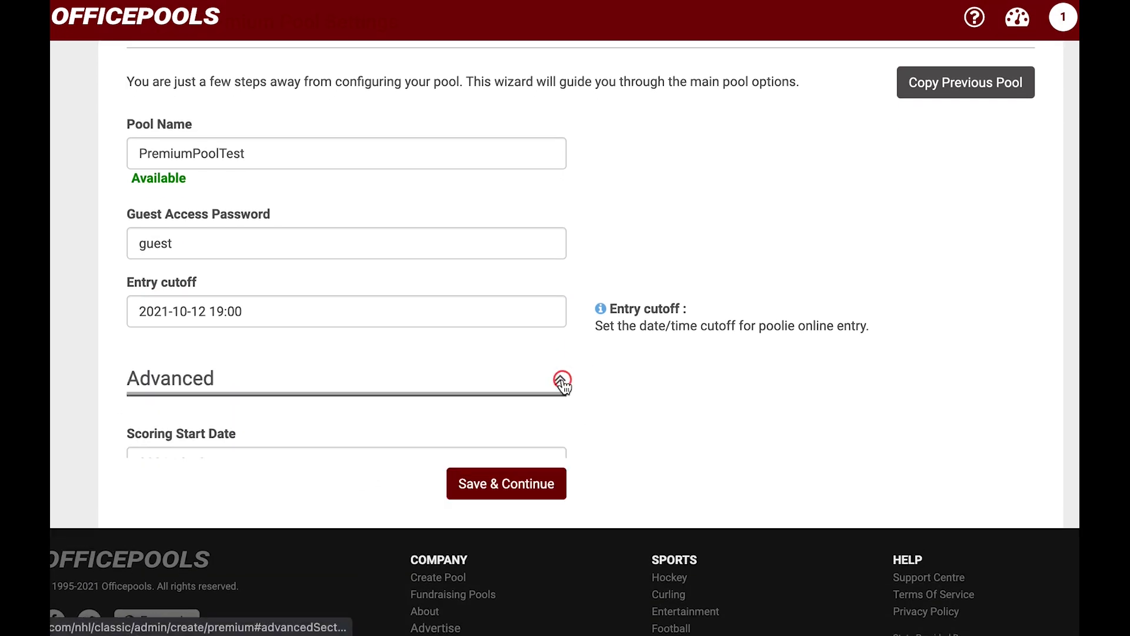
scroll(676, 435, down, 2)
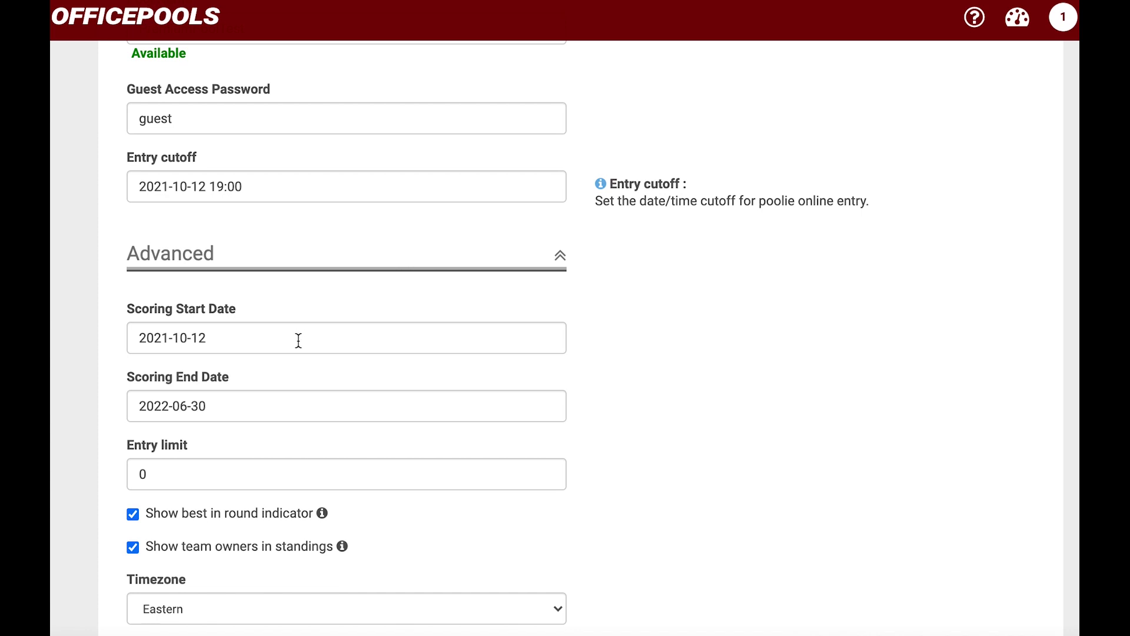
scroll(297, 406, down, 1)
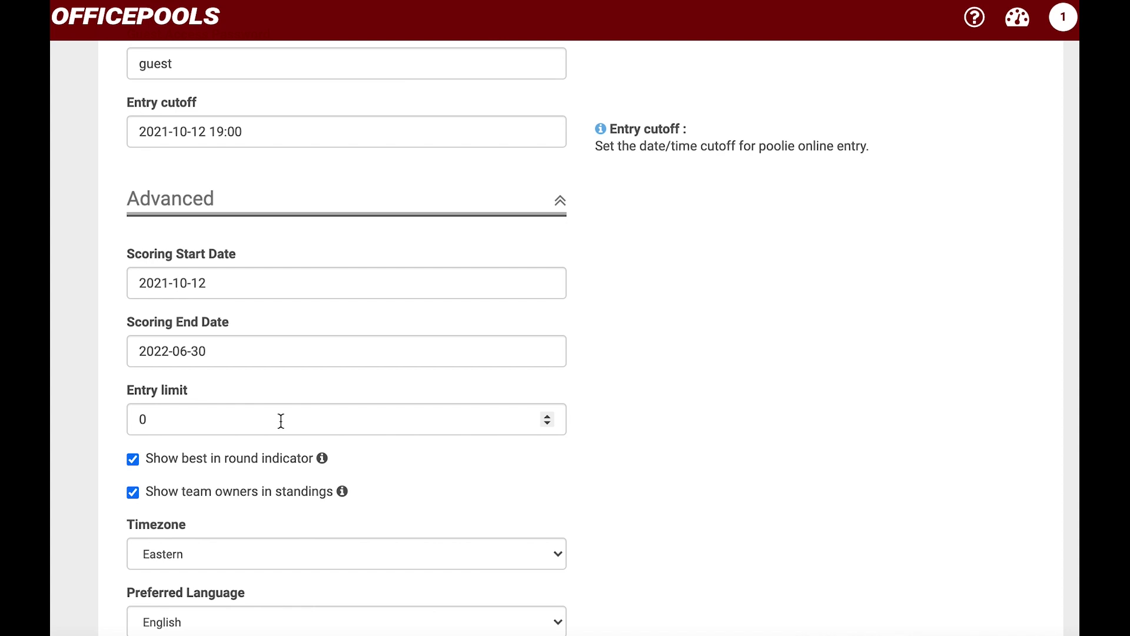
scroll(281, 420, down, 1)
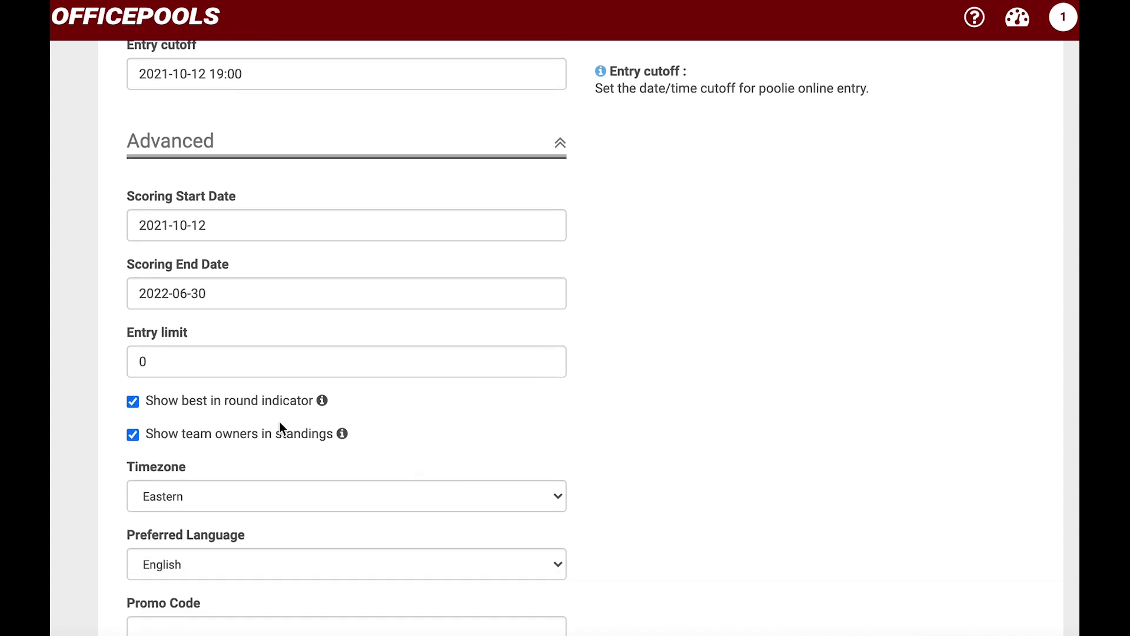
scroll(280, 422, down, 1)
scroll(280, 421, down, 2)
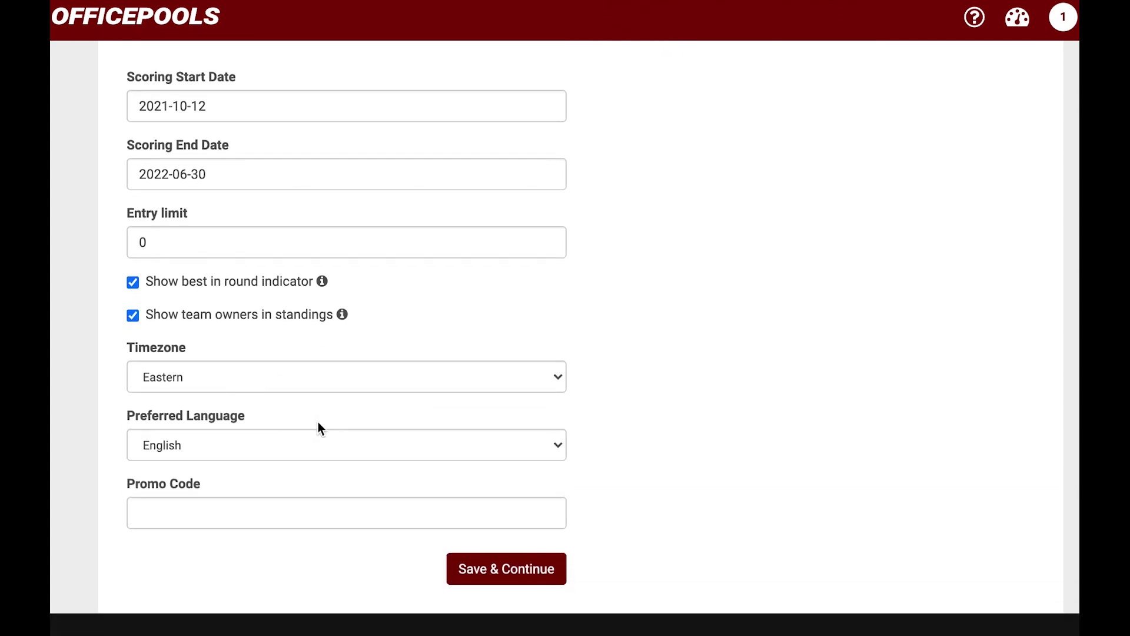
scroll(341, 422, up, 5)
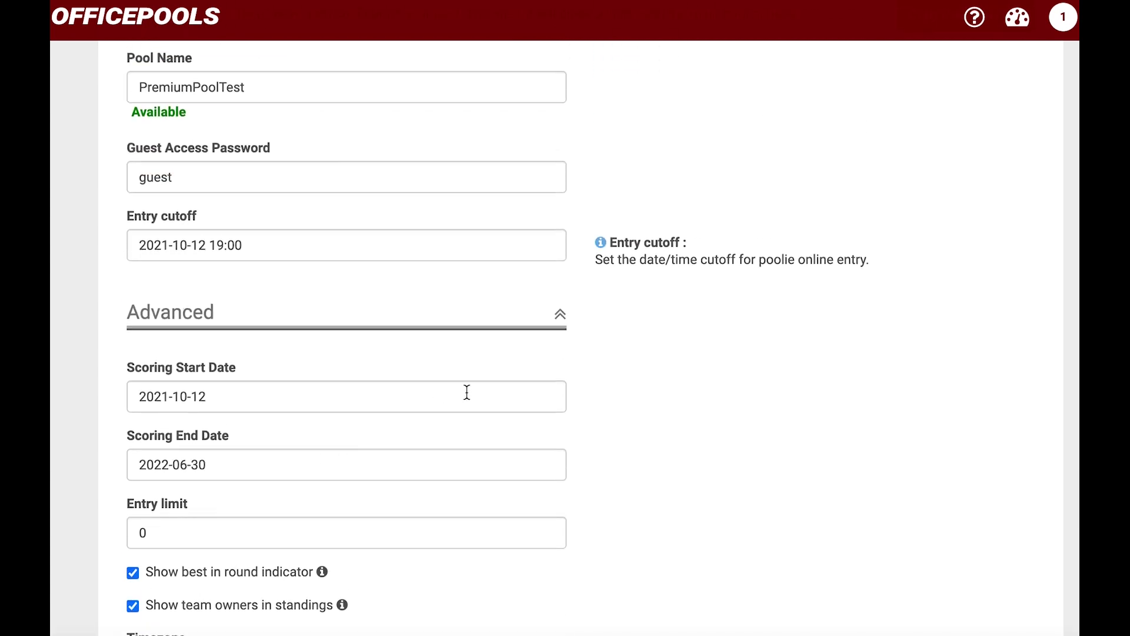
Step: Collapse the advanced settings and save the general pool settings to continue to scoring
click(561, 319)
scroll(543, 325, up, 3)
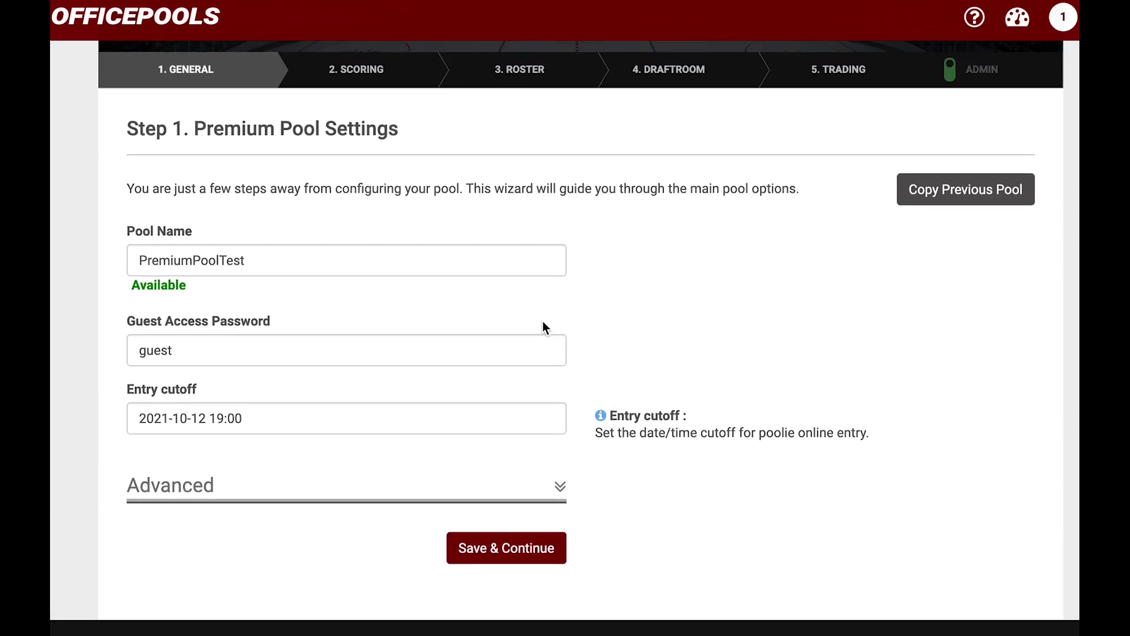
click(487, 548)
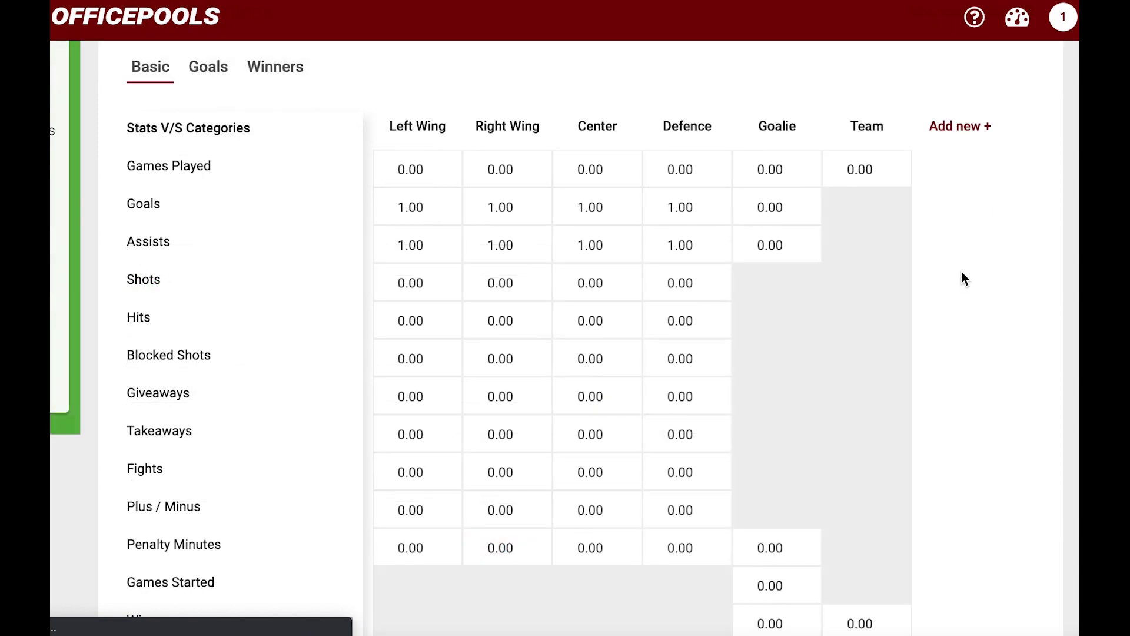
Step: Examine the Basic scoring categories and the points assigned to each player position, goalie and team
scroll(962, 266, up, 1)
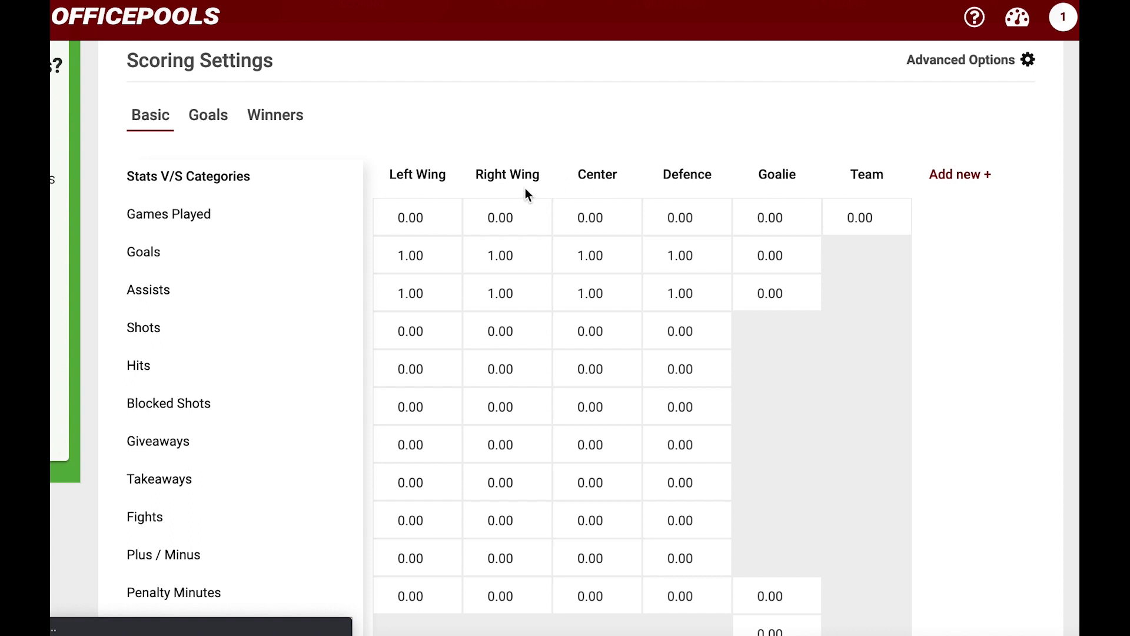
scroll(263, 256, down, 2)
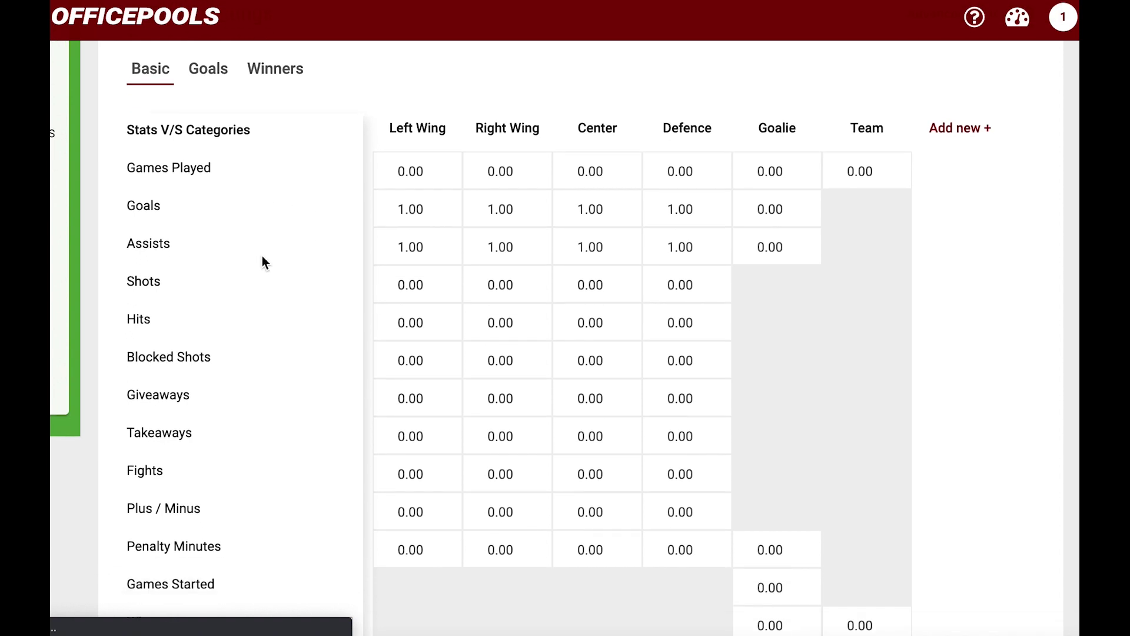
scroll(262, 256, up, 2)
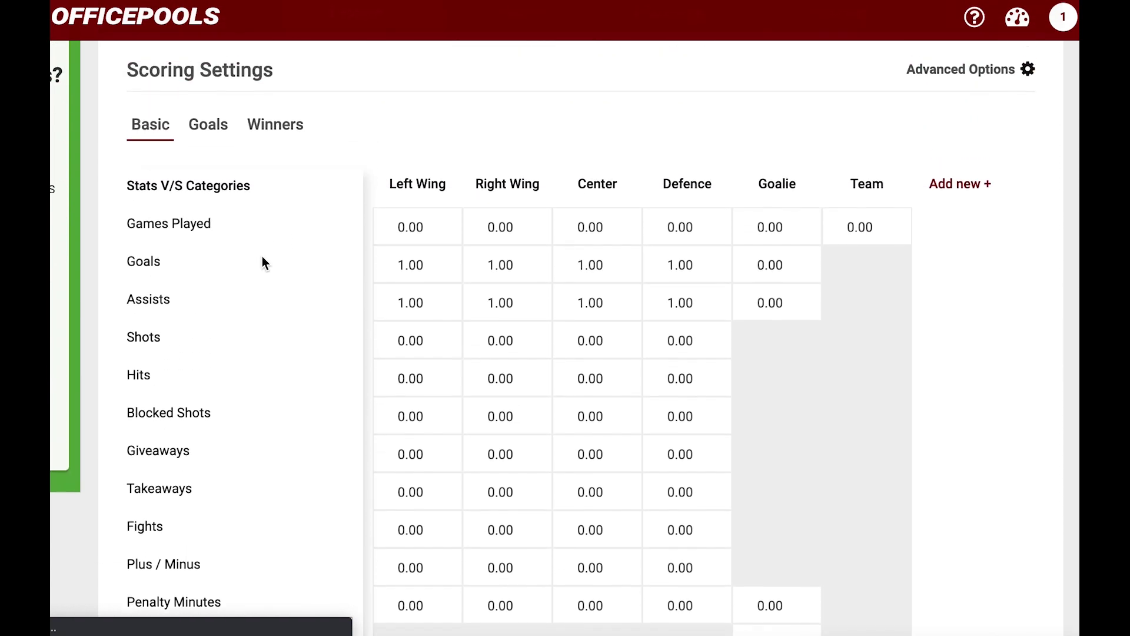
scroll(264, 258, down, 1)
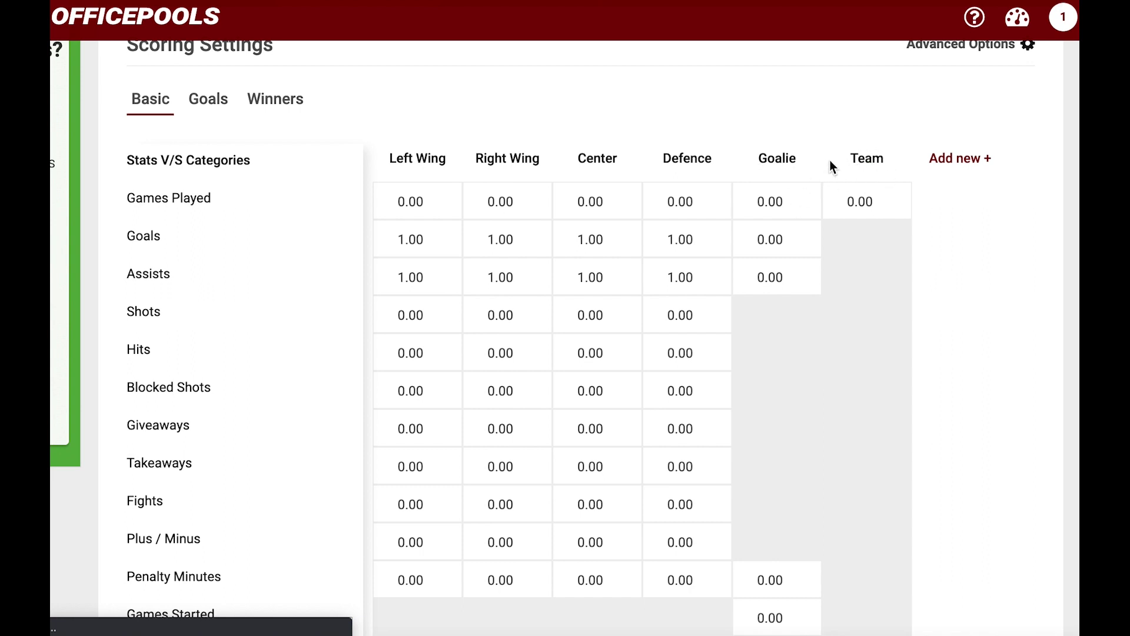
scroll(810, 328, down, 3)
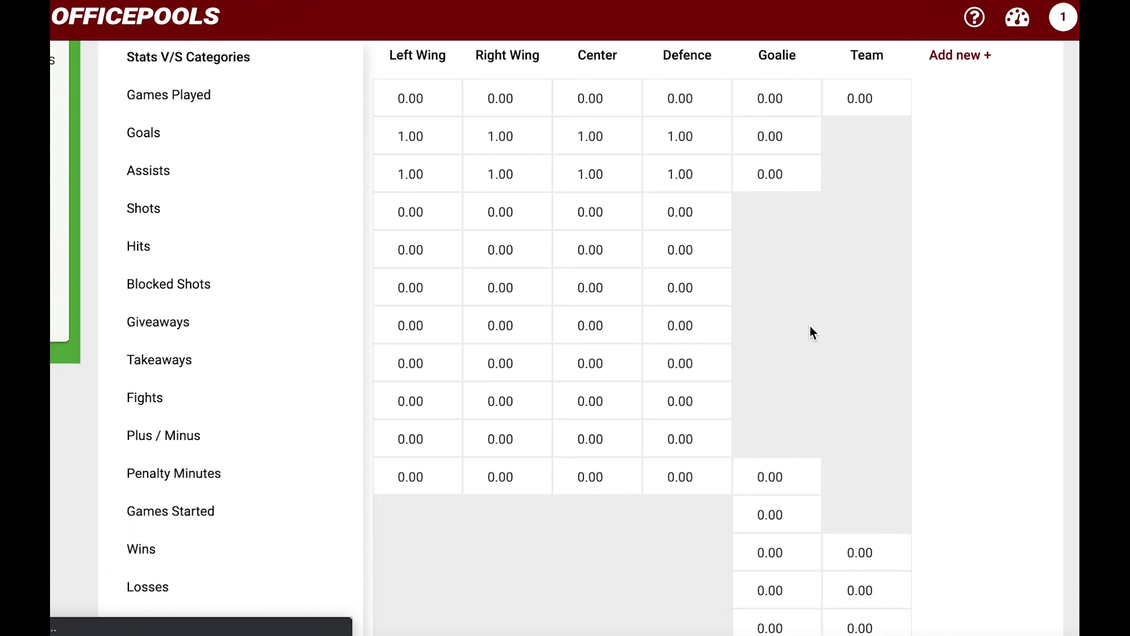
scroll(810, 331, up, 2)
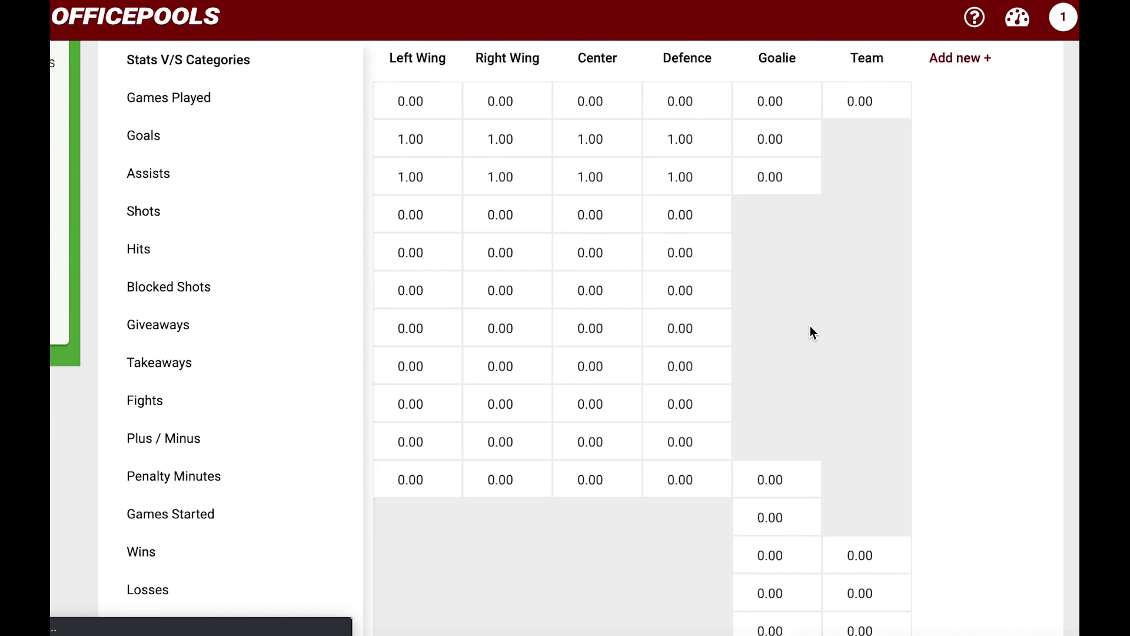
scroll(788, 321, up, 2)
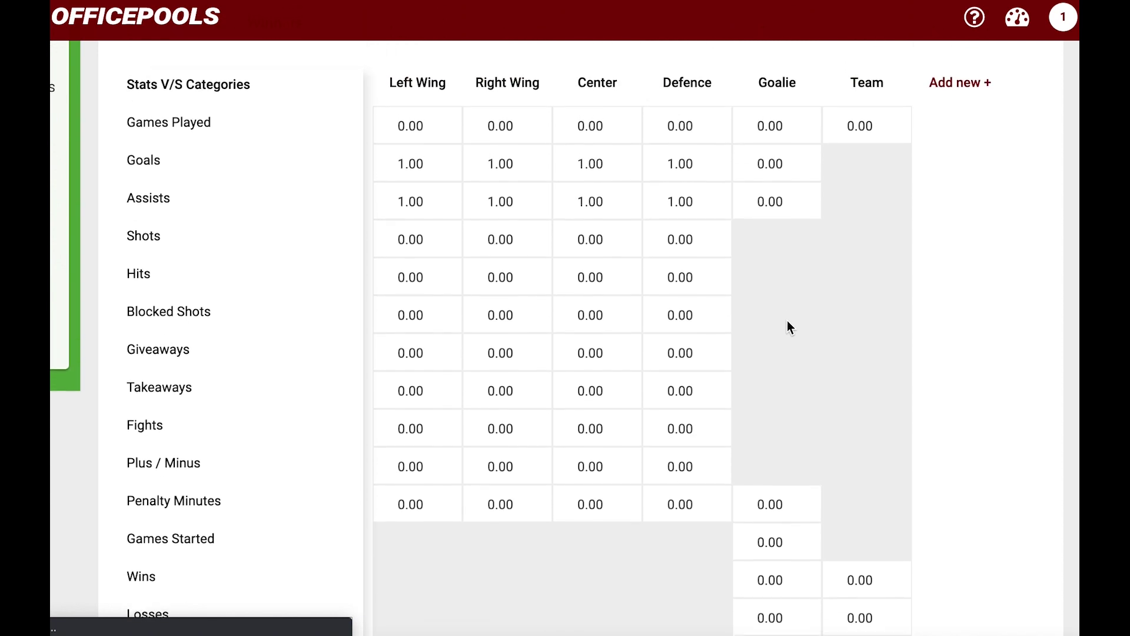
scroll(788, 321, up, 1)
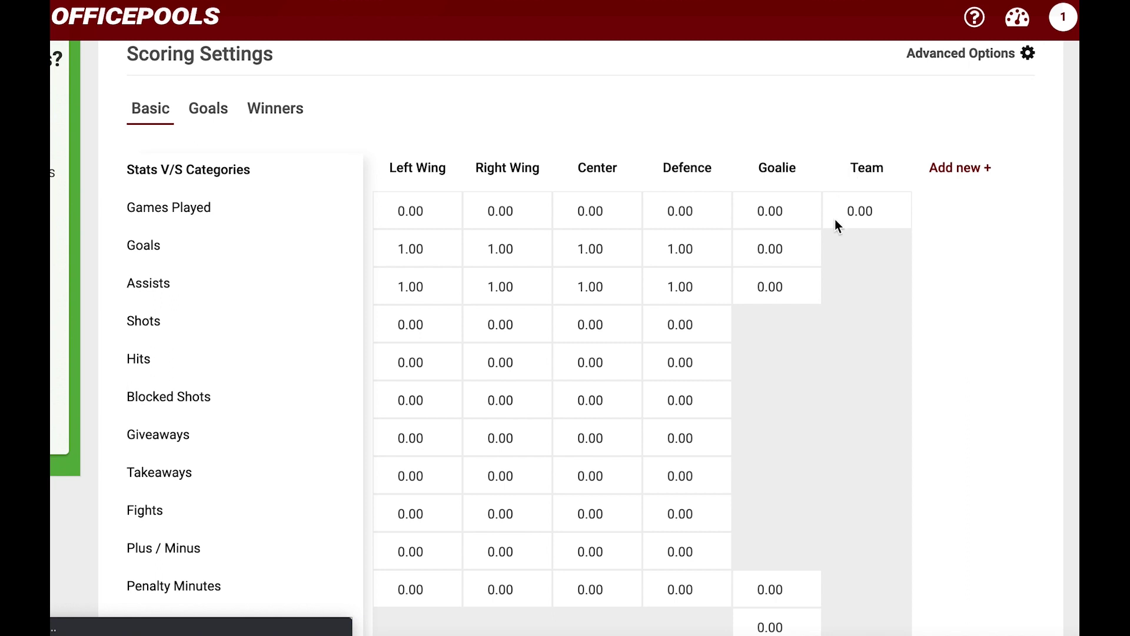
scroll(835, 219, down, 5)
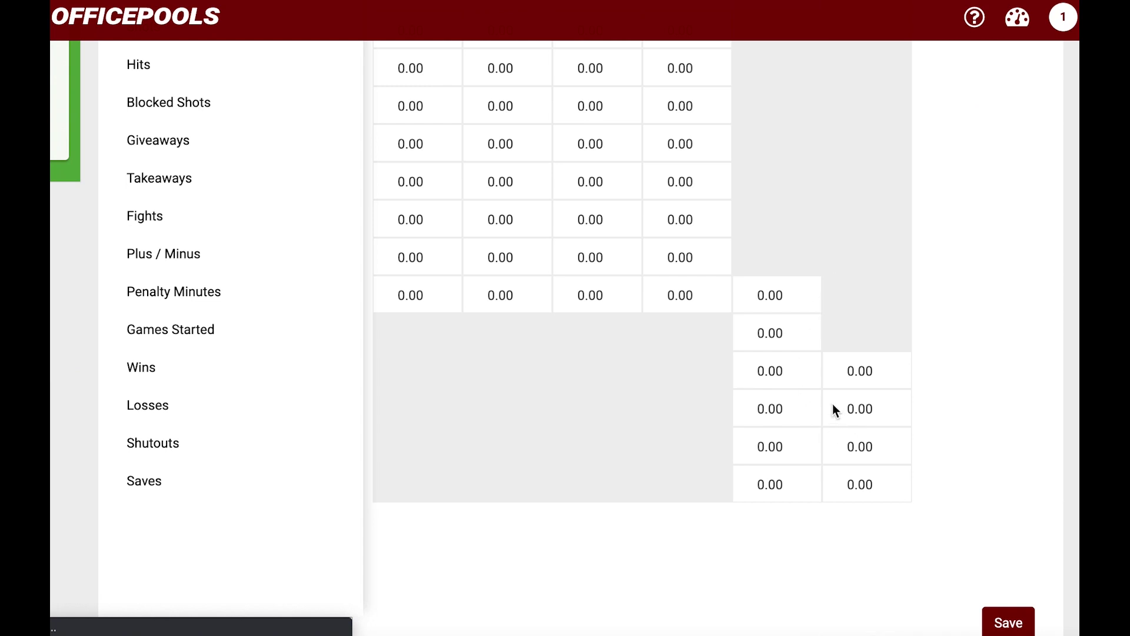
scroll(834, 405, up, 5)
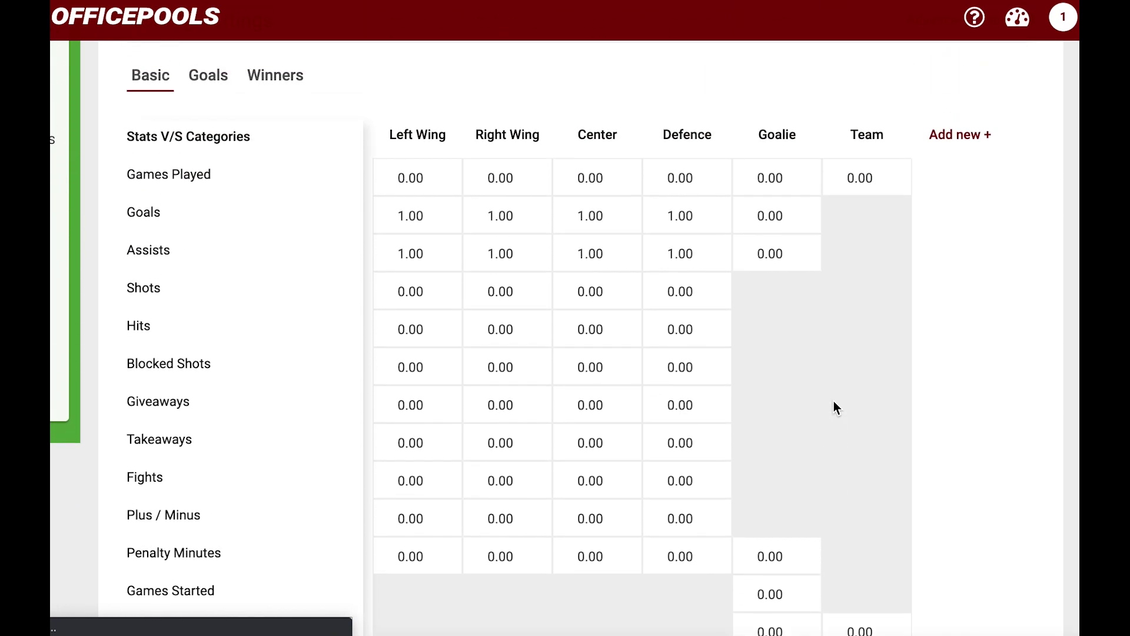
scroll(835, 402, up, 1)
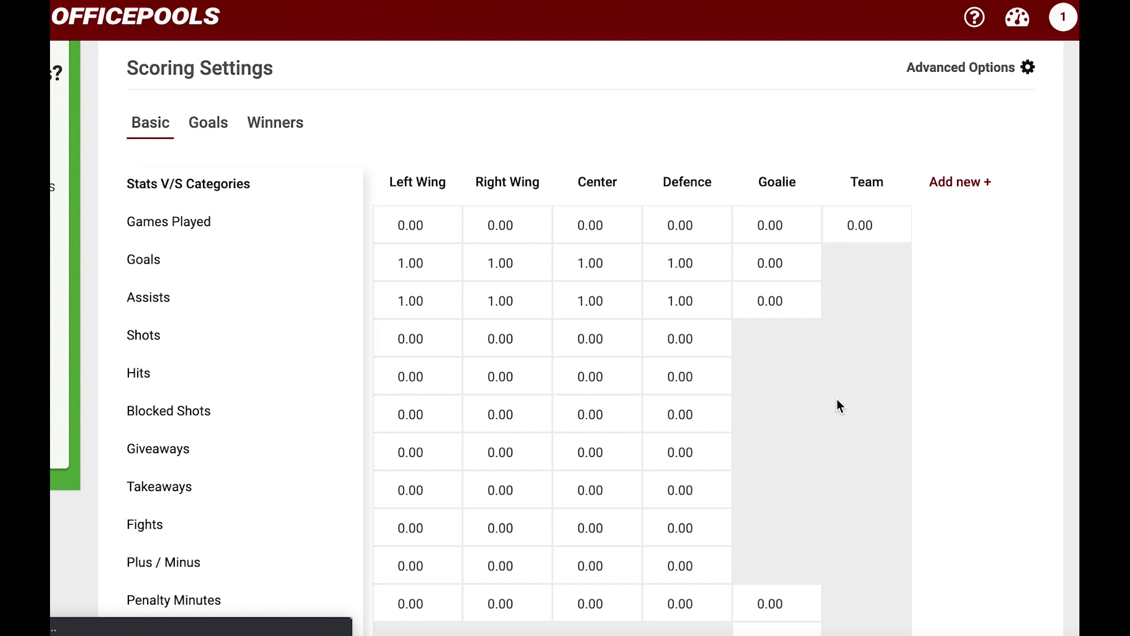
scroll(236, 358, down, 6)
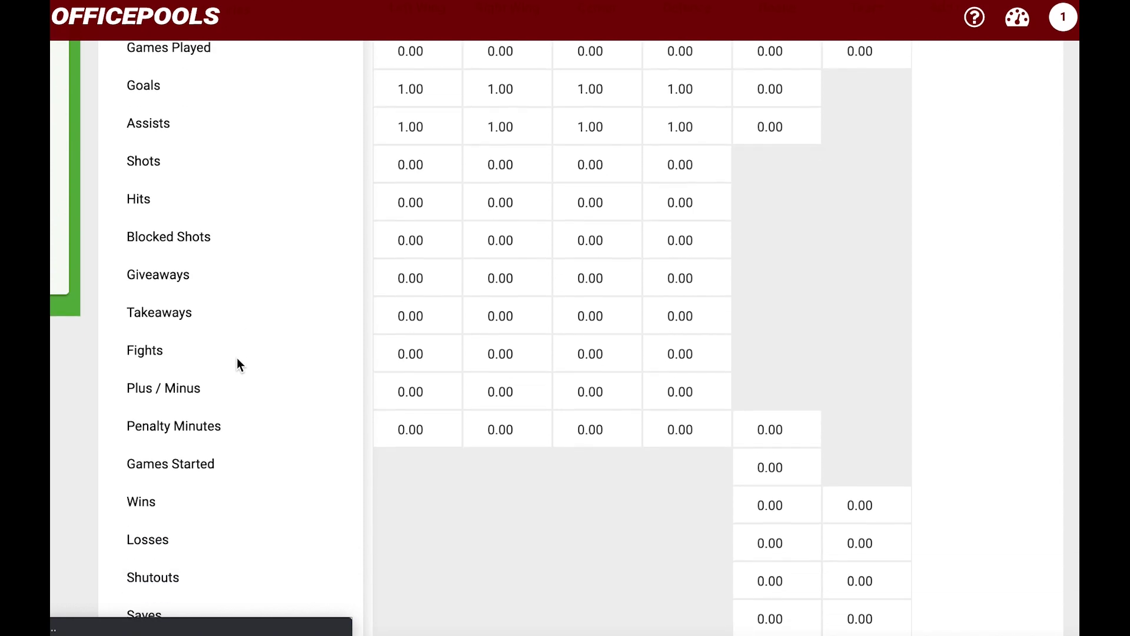
scroll(237, 358, up, 5)
scroll(237, 359, up, 1)
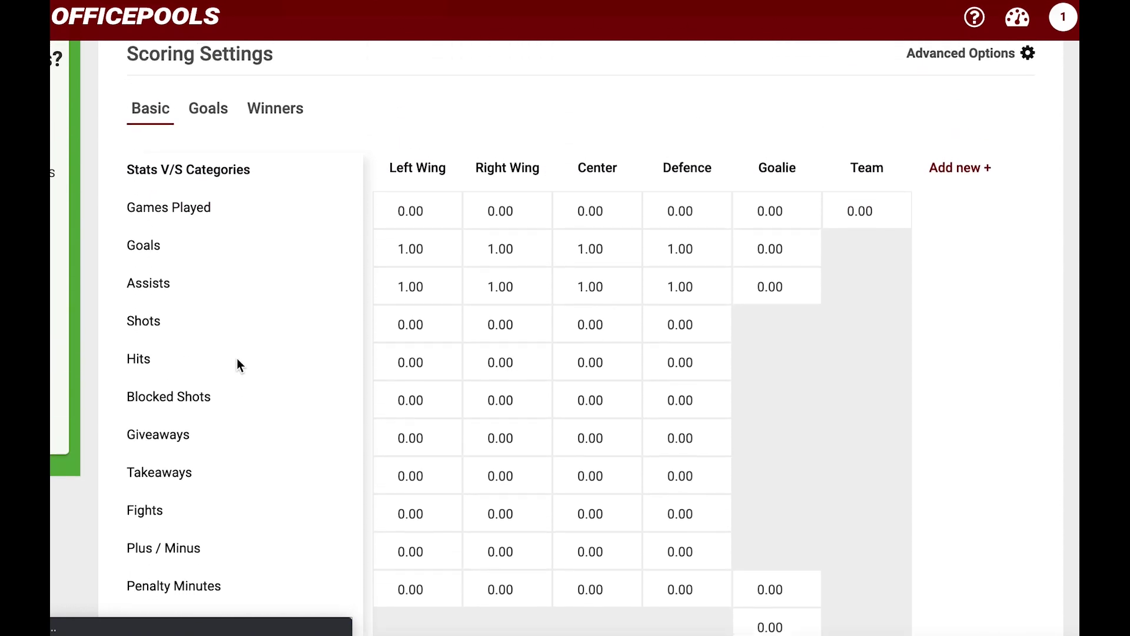
Step: Review the Goals scoring categories, including the explanations for powerplay, shorthanded and game-winning goals
click(212, 119)
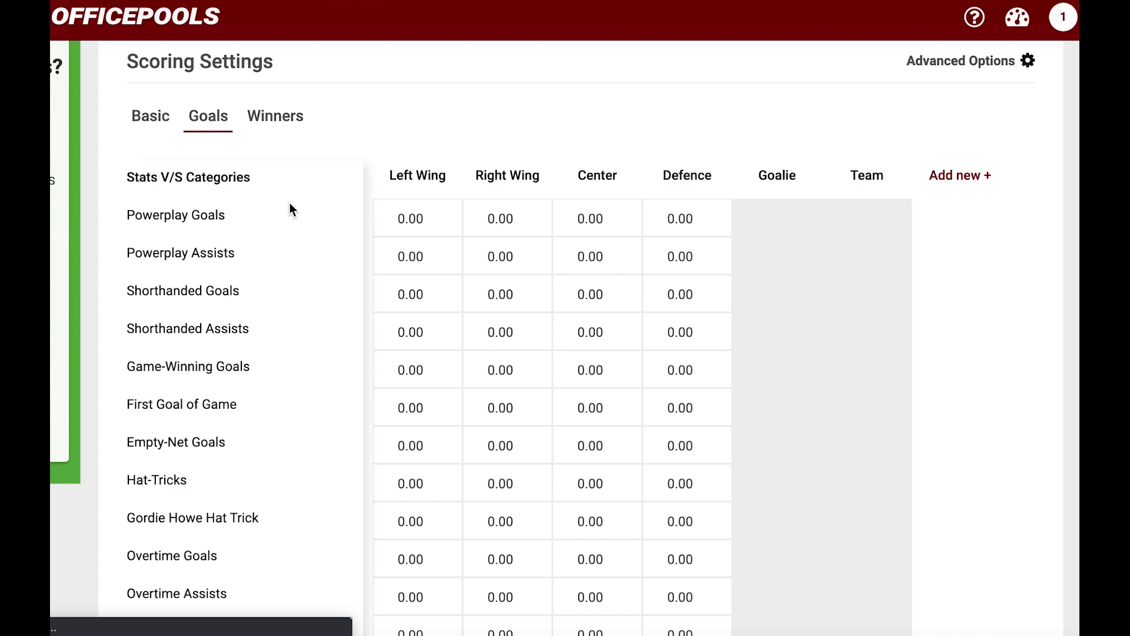
mouse_move(235, 217)
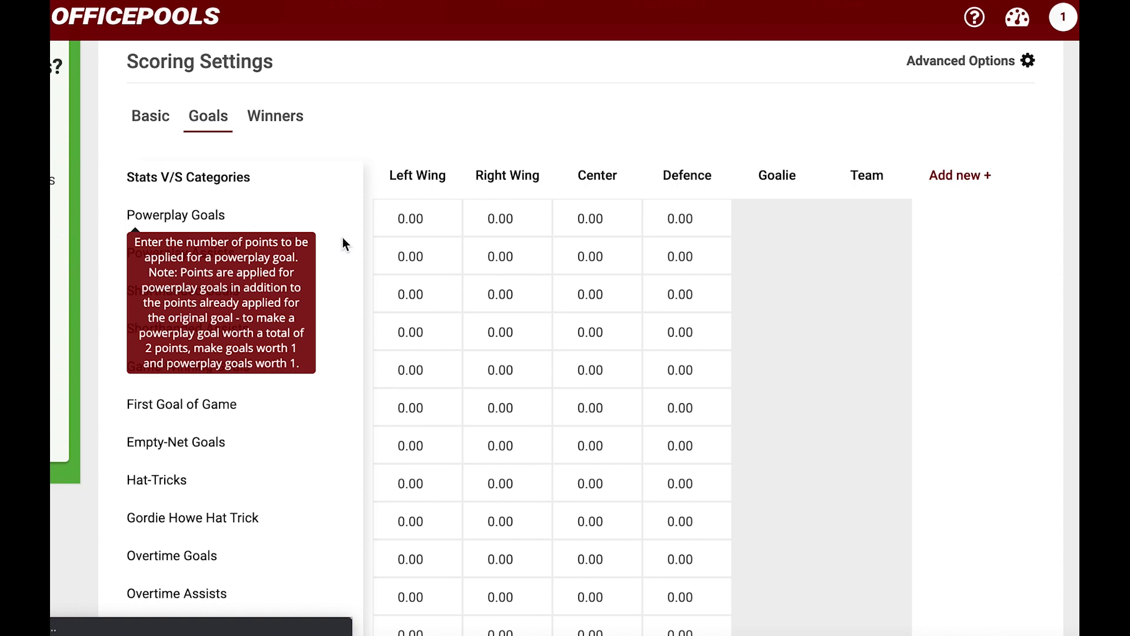
mouse_move(192, 249)
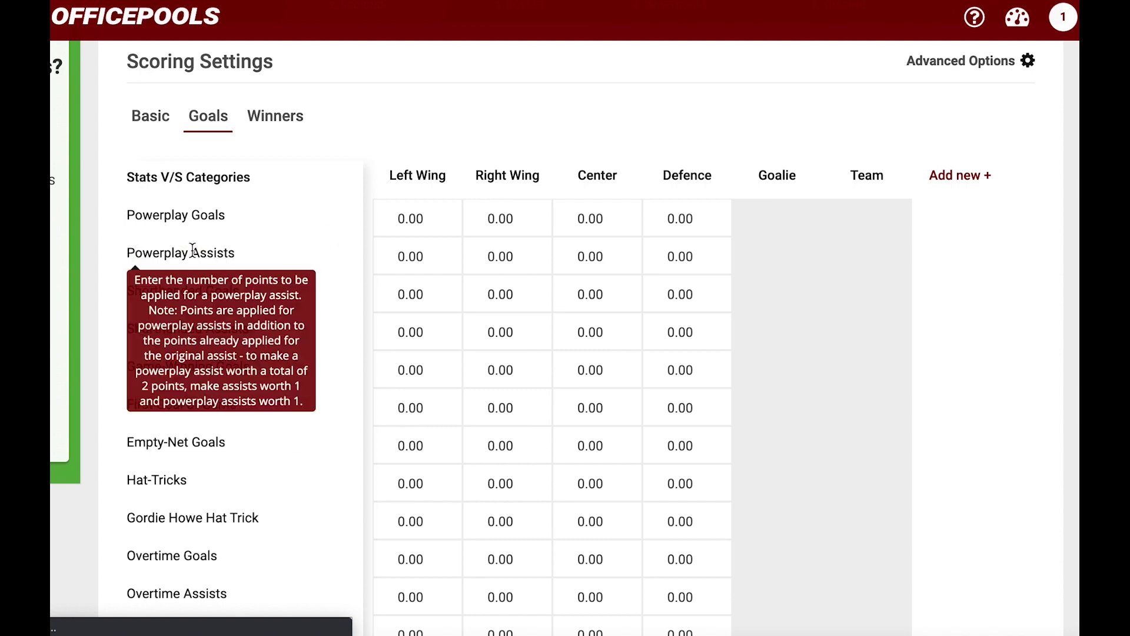
mouse_move(286, 317)
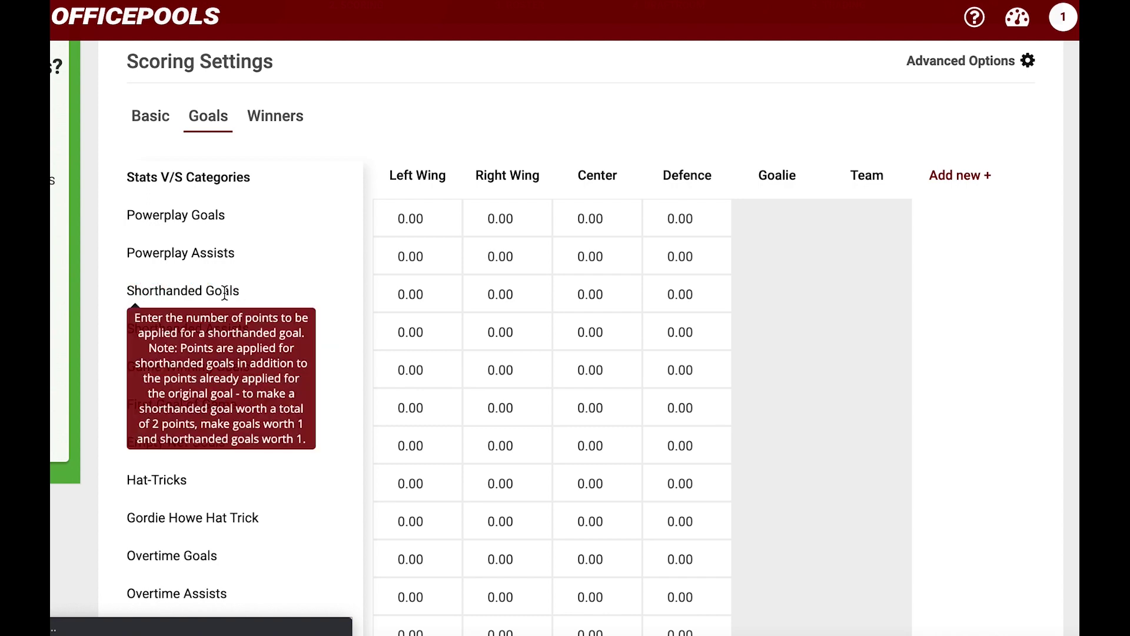
scroll(269, 292, down, 1)
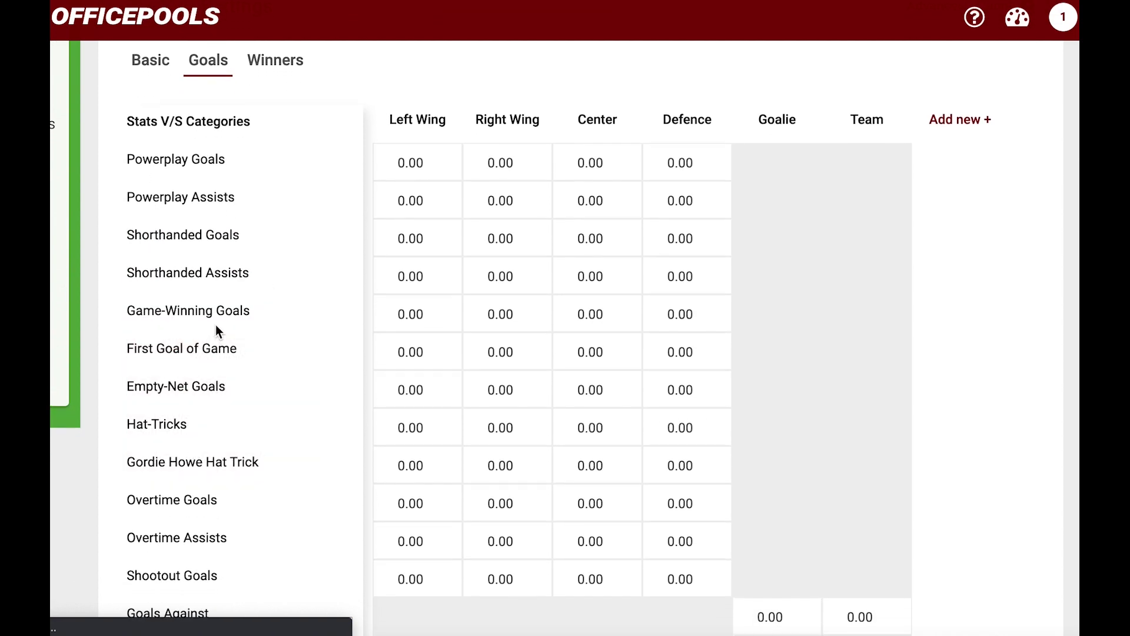
mouse_move(218, 315)
scroll(222, 306, up, 1)
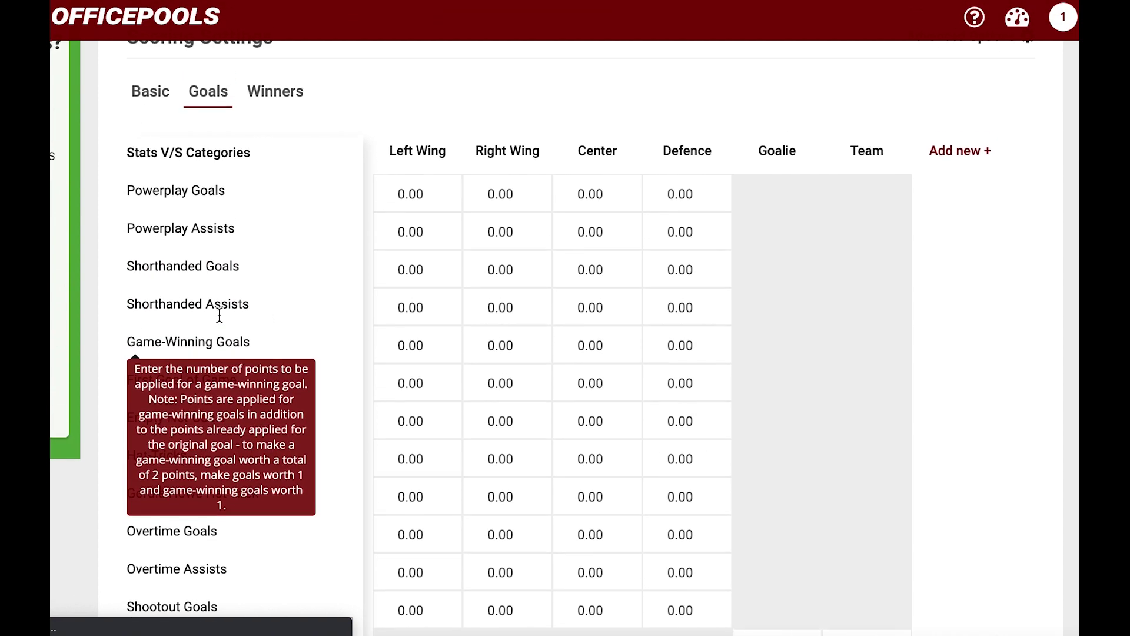
mouse_move(248, 289)
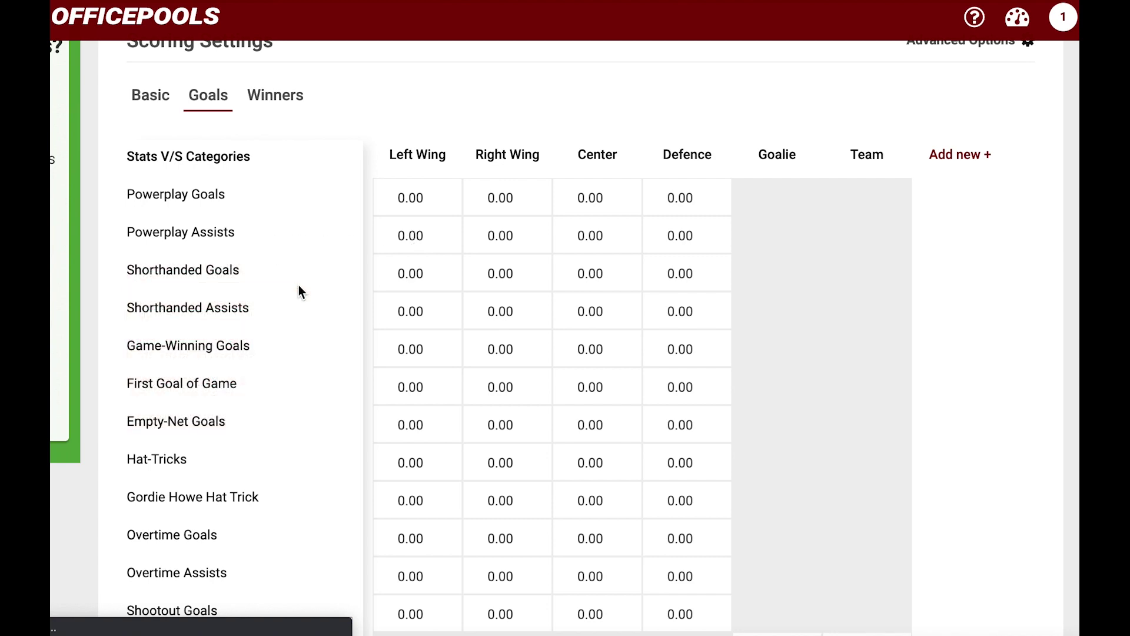
scroll(301, 287, down, 2)
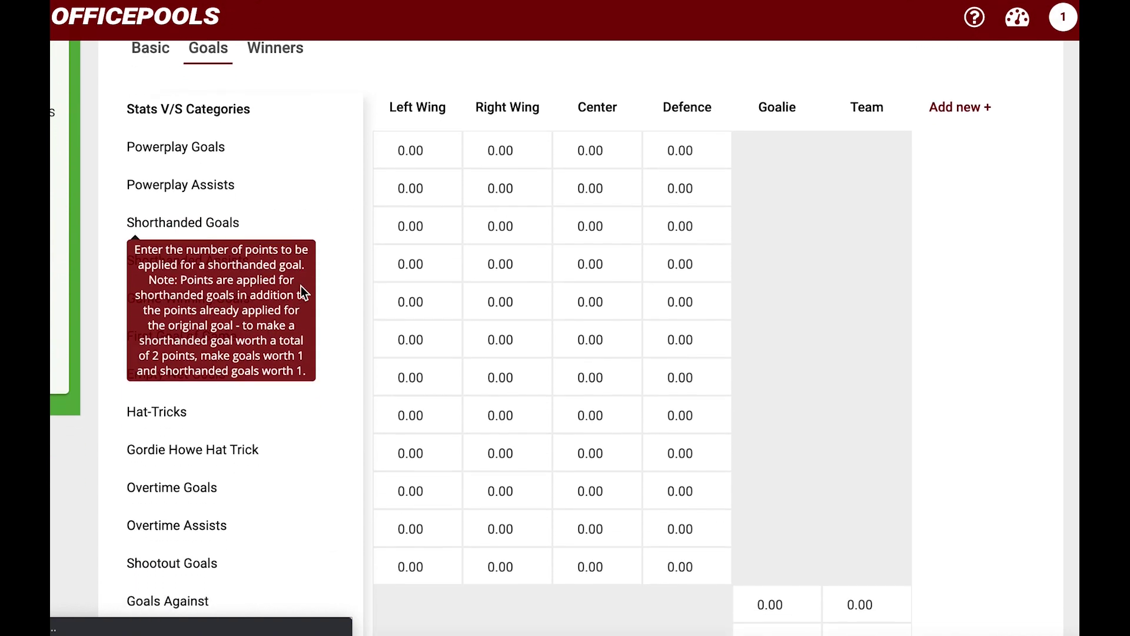
scroll(280, 407, down, 4)
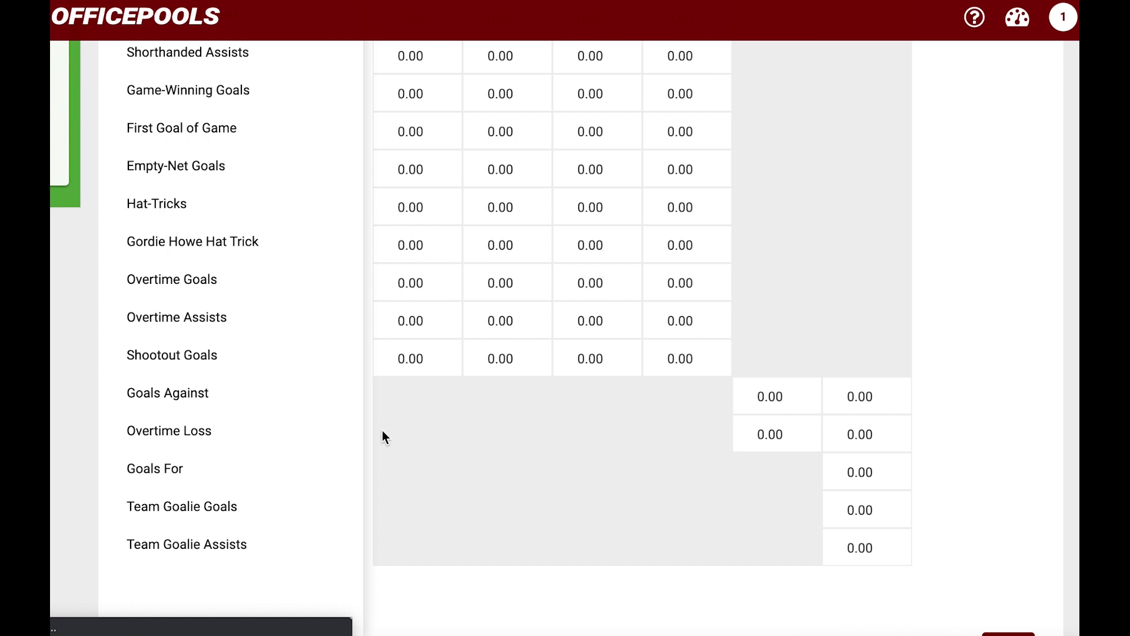
scroll(382, 437, up, 1)
scroll(626, 453, up, 2)
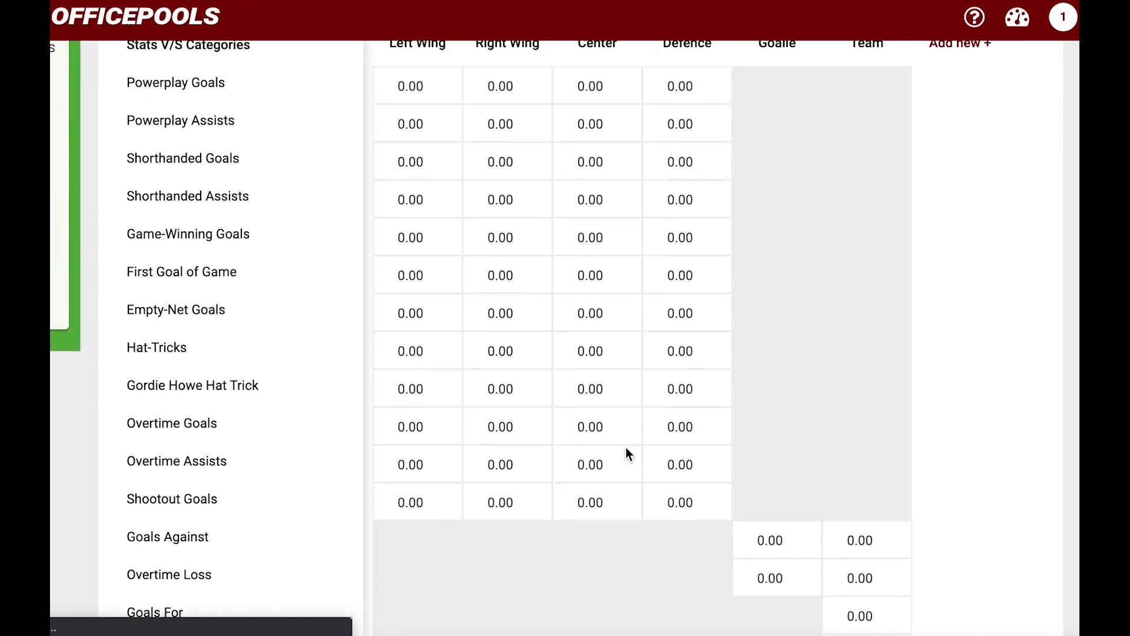
scroll(626, 449, up, 2)
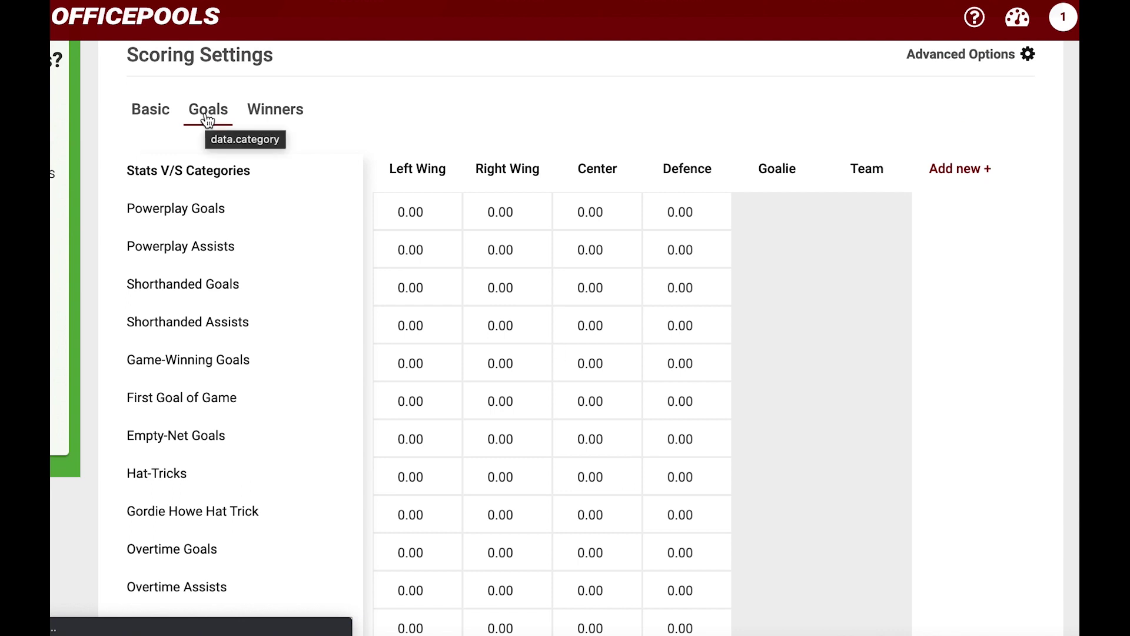
Step: Review the Winners scoring categories, including the explanation for the Art Ross trophy winner
click(279, 121)
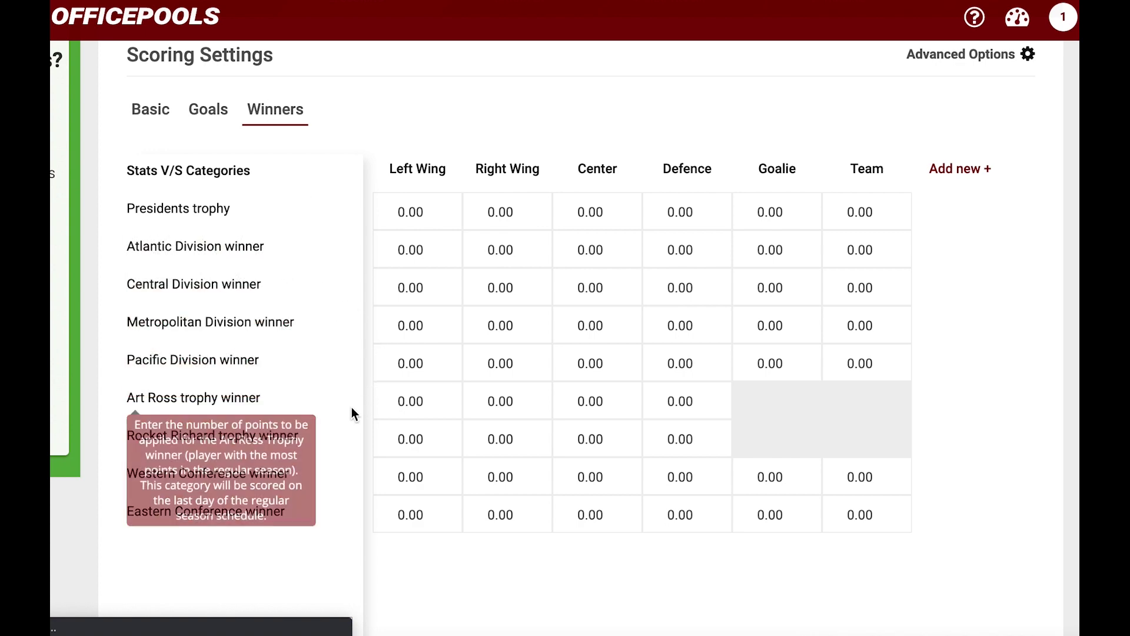
mouse_move(300, 392)
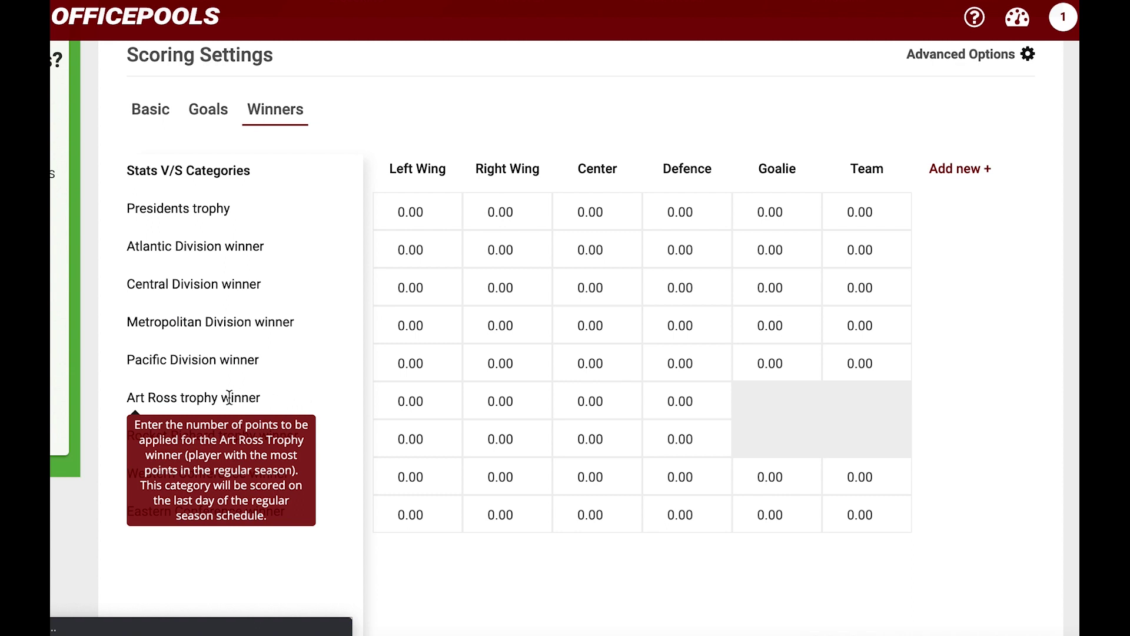
mouse_move(157, 439)
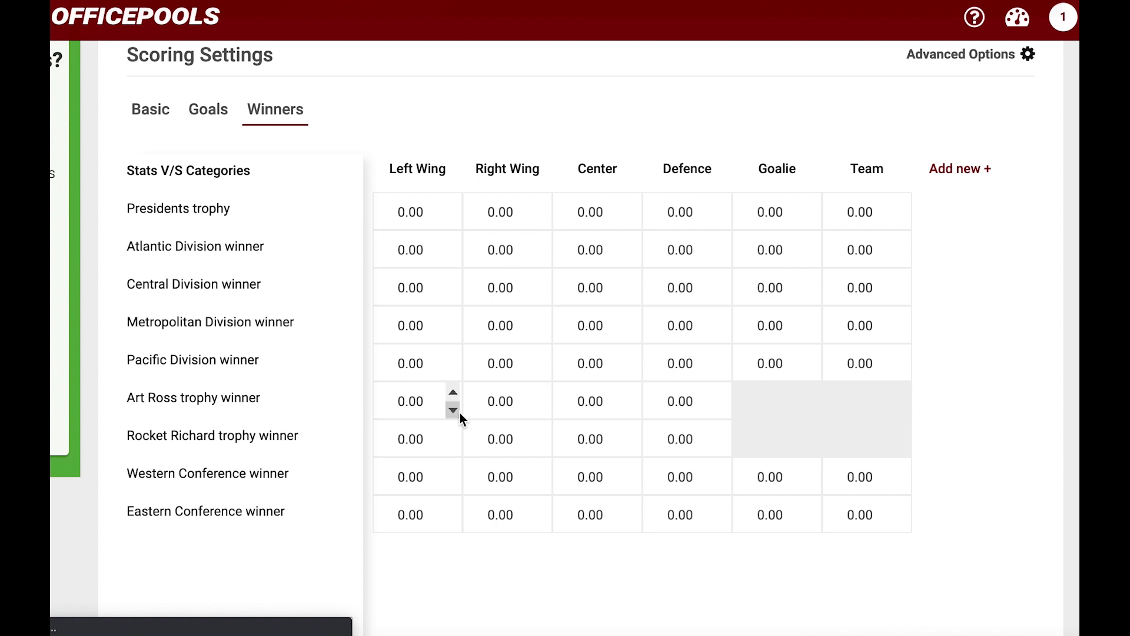
mouse_move(205, 227)
scroll(343, 181, up, 2)
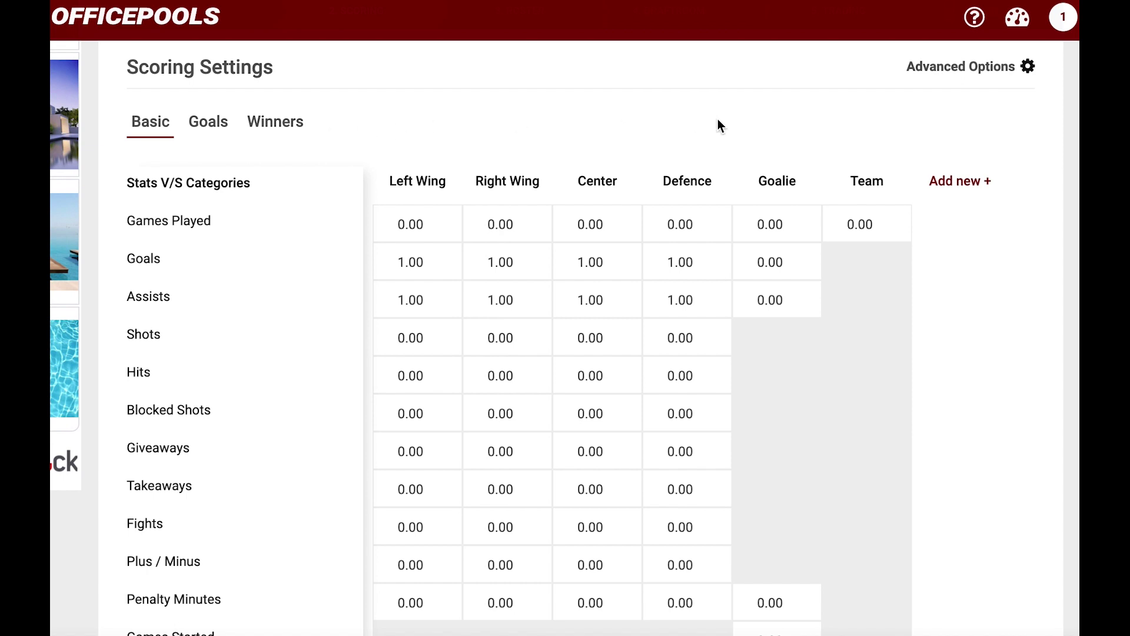
Step: Set Drop Lowest to 0 in the advanced scoring options and check the most-goals tiebreaker option
click(955, 68)
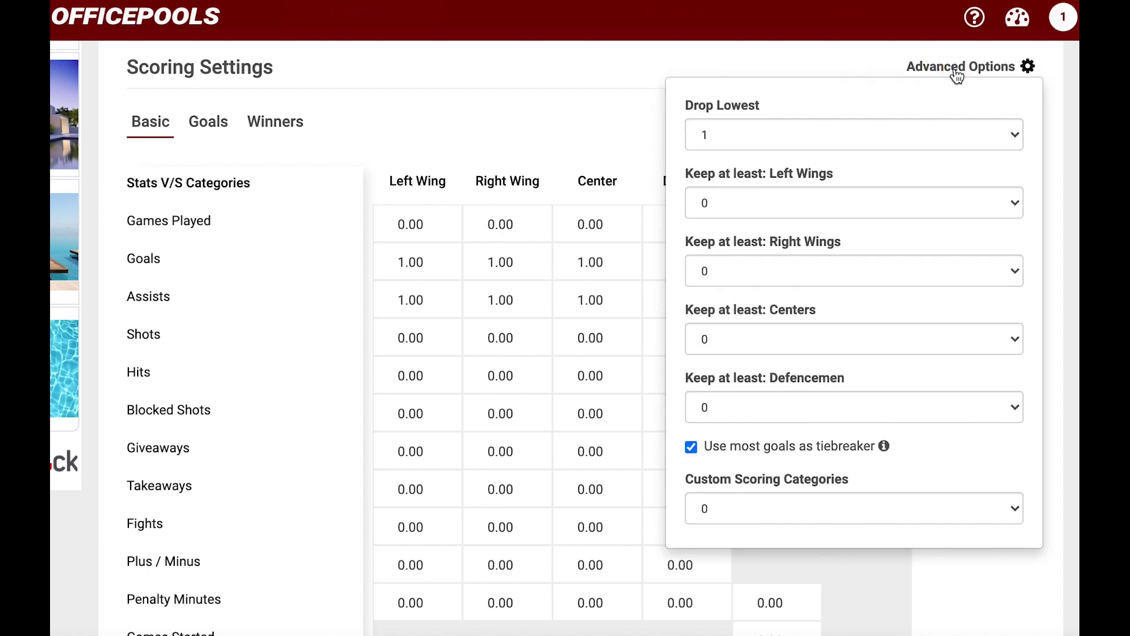
click(1014, 137)
click(926, 118)
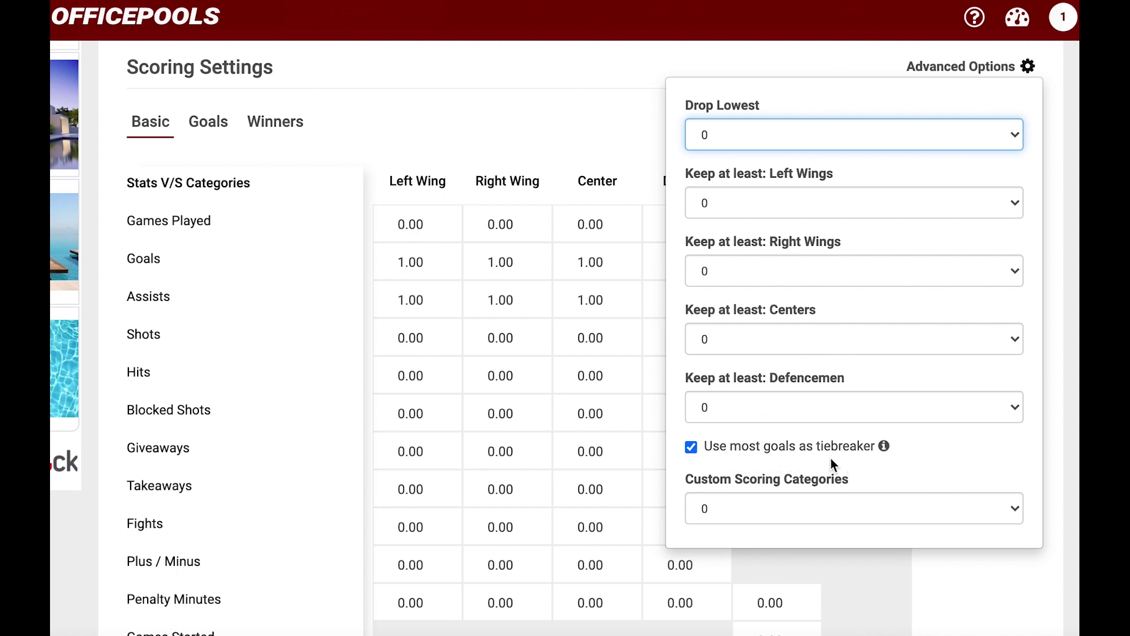
click(691, 446)
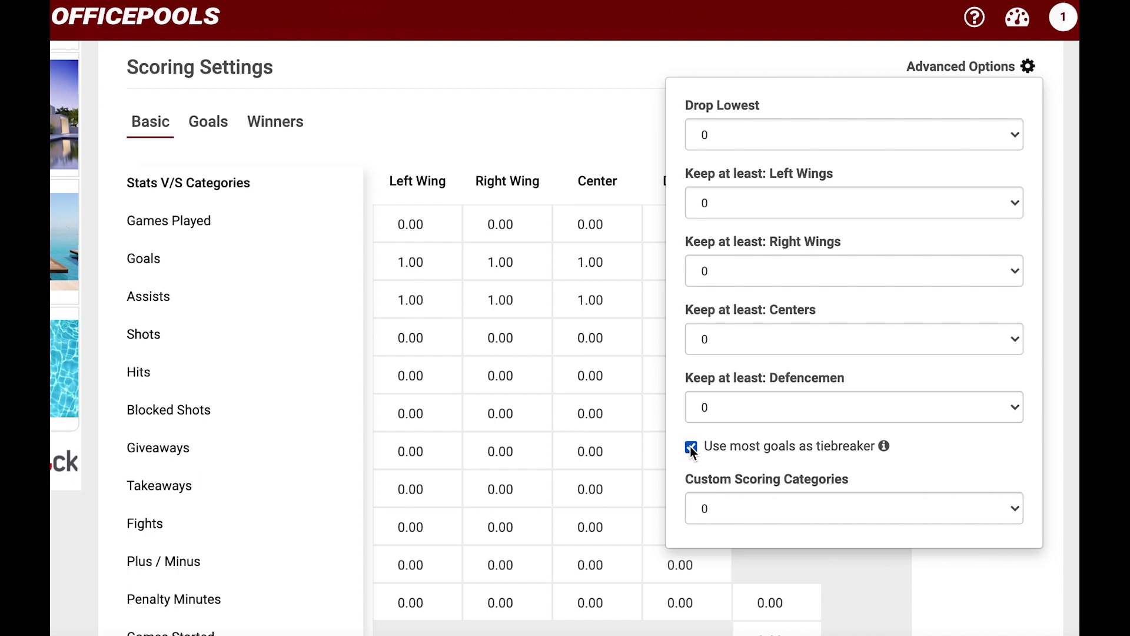
scroll(939, 130, up, 1)
click(939, 125)
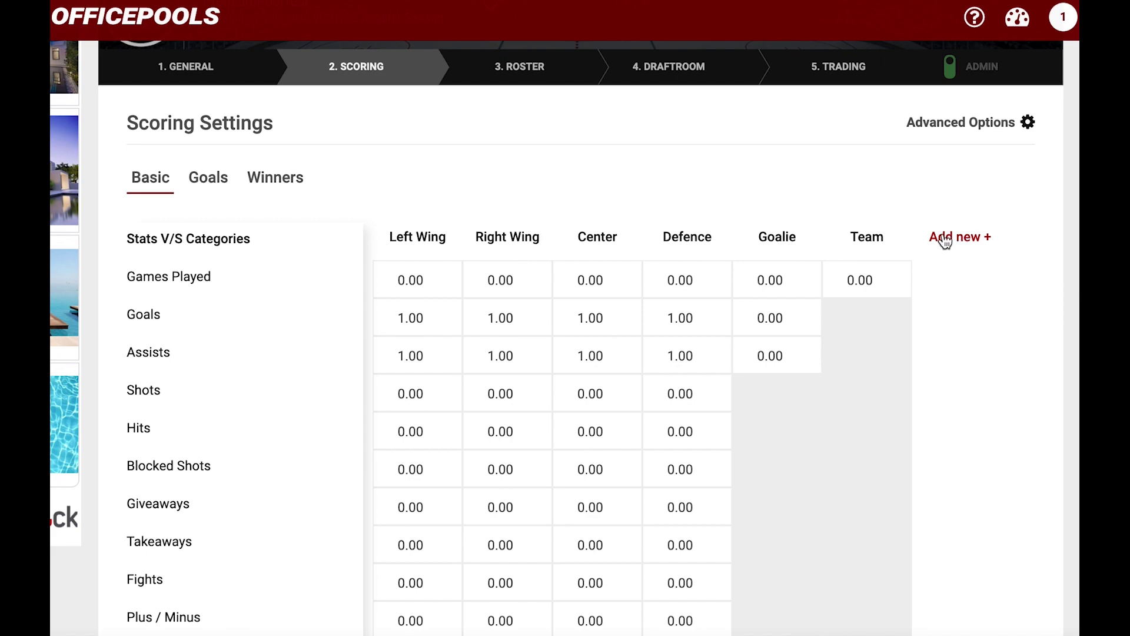
Step: Look over the Basic scoring table and save the scoring settings to continue to the roster settings
scroll(974, 308, down, 5)
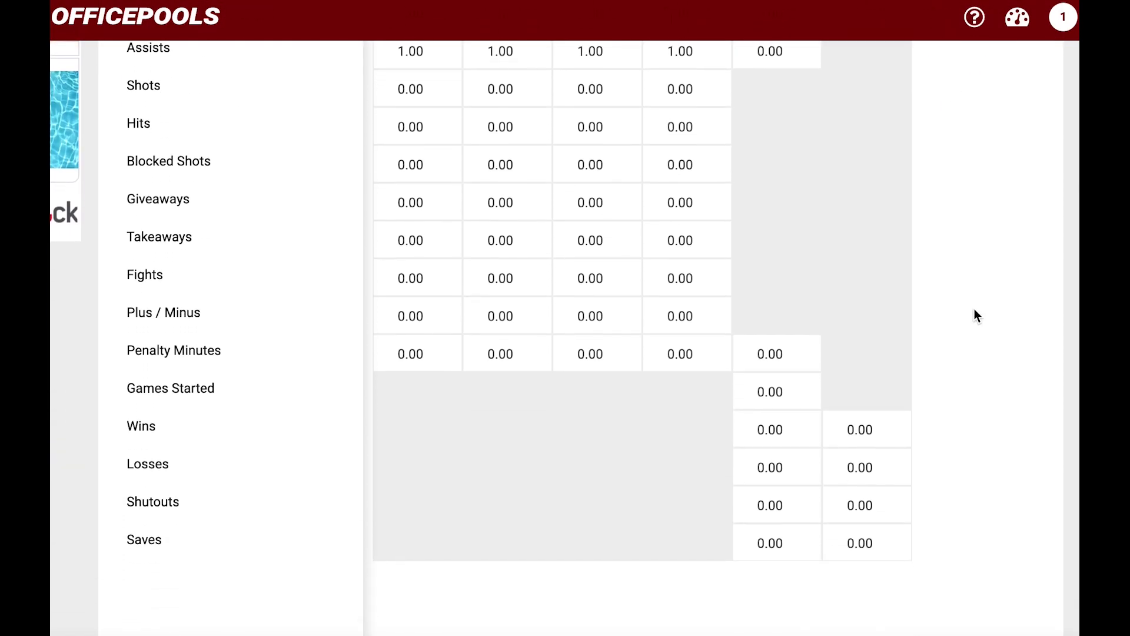
scroll(973, 309, up, 5)
scroll(974, 310, up, 1)
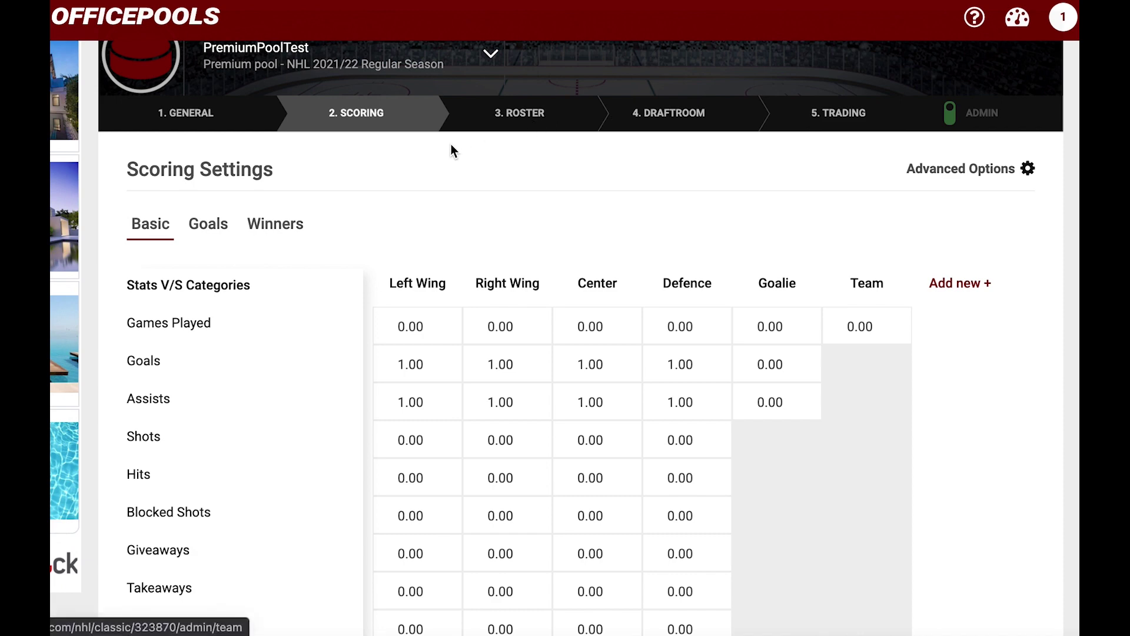
scroll(974, 482, down, 4)
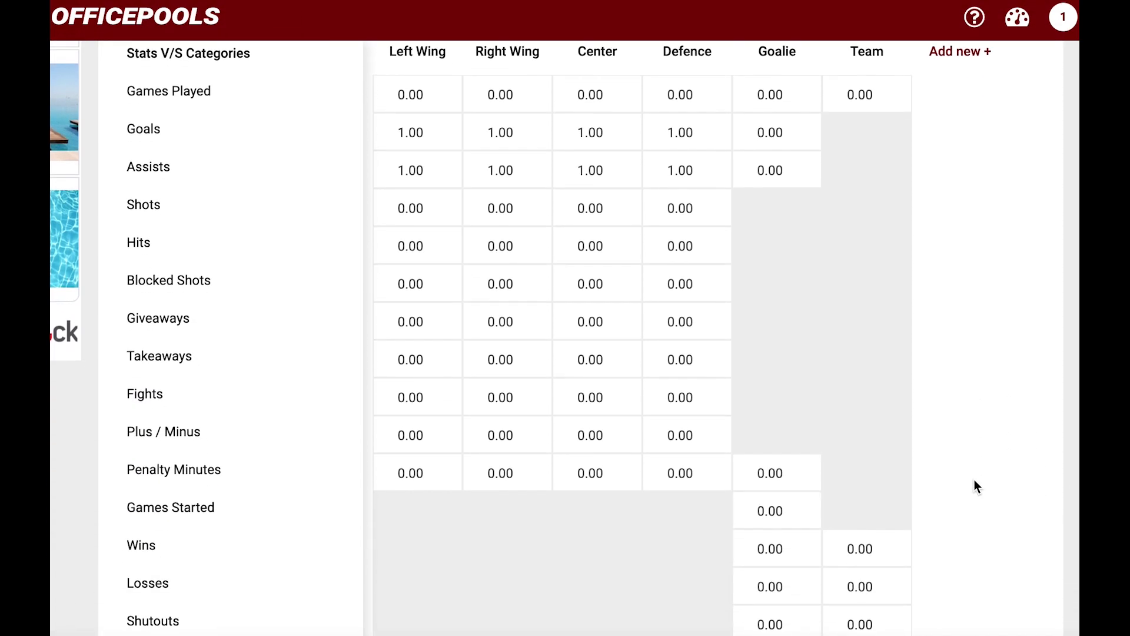
scroll(974, 479, down, 5)
click(1010, 489)
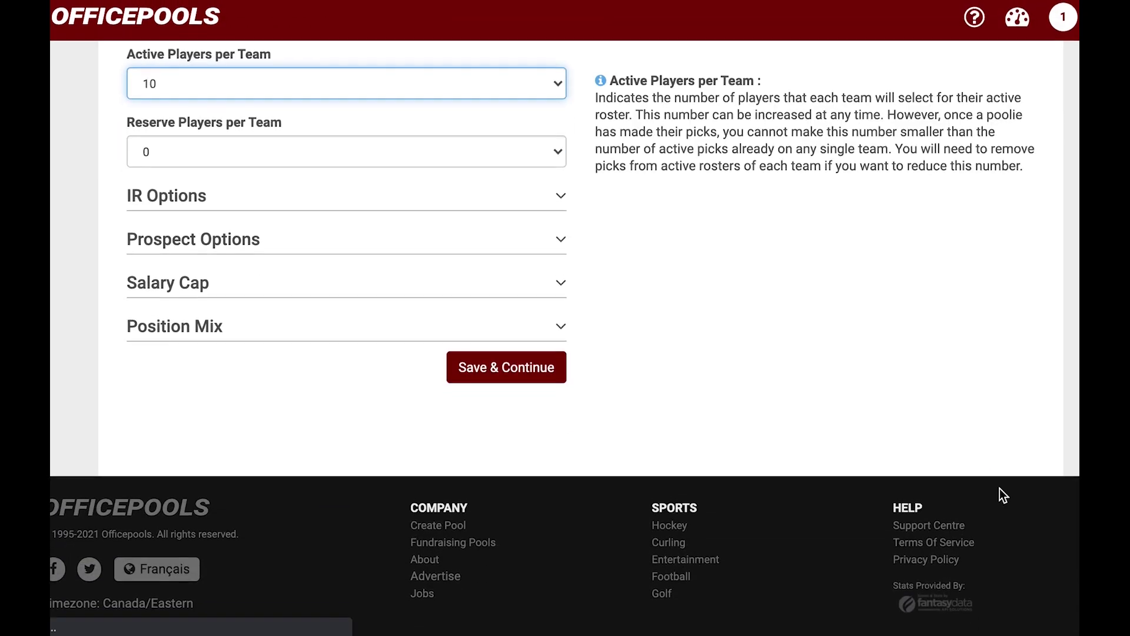
Step: Save the roster, draftroom and trade settings in turn to finish creating the pool
click(522, 406)
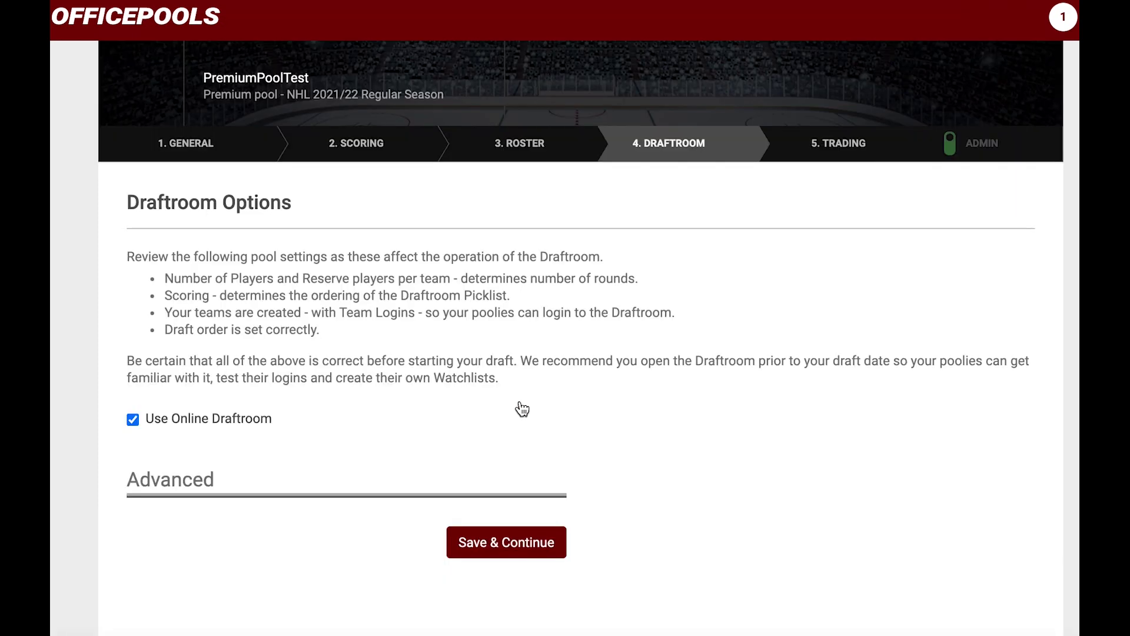
click(528, 465)
scroll(567, 472, down, 3)
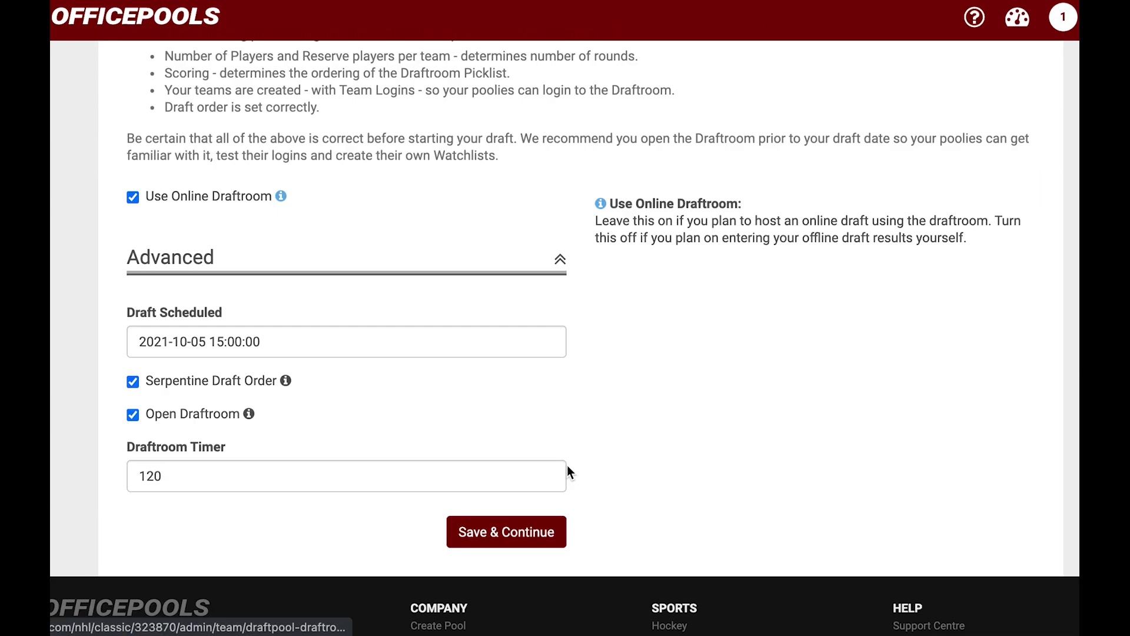
click(549, 469)
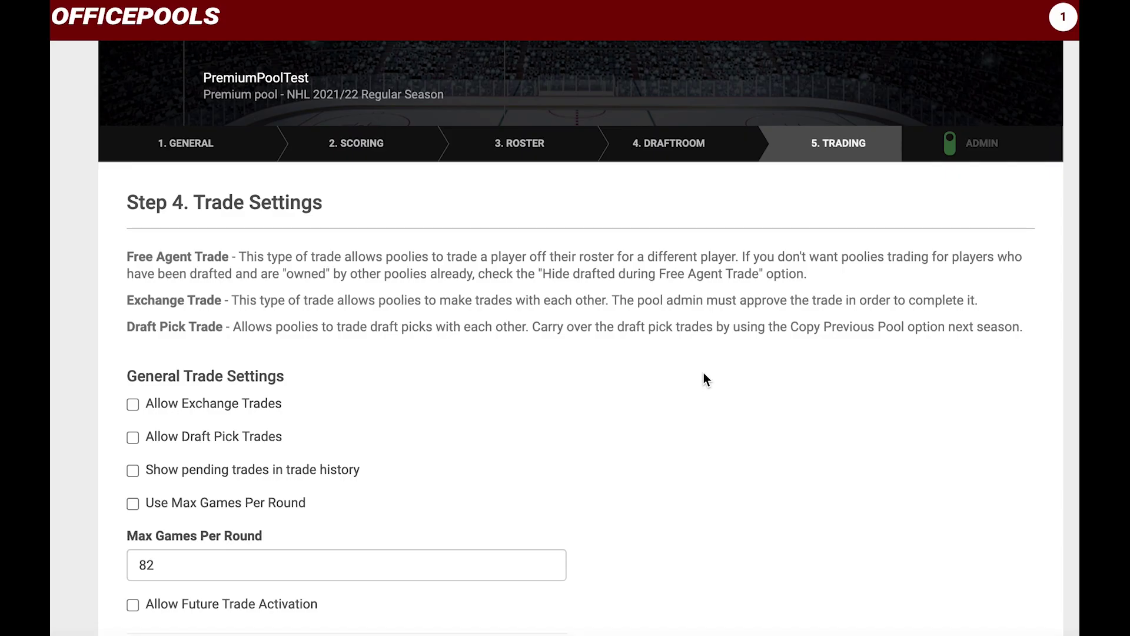
scroll(655, 429, down, 3)
click(528, 454)
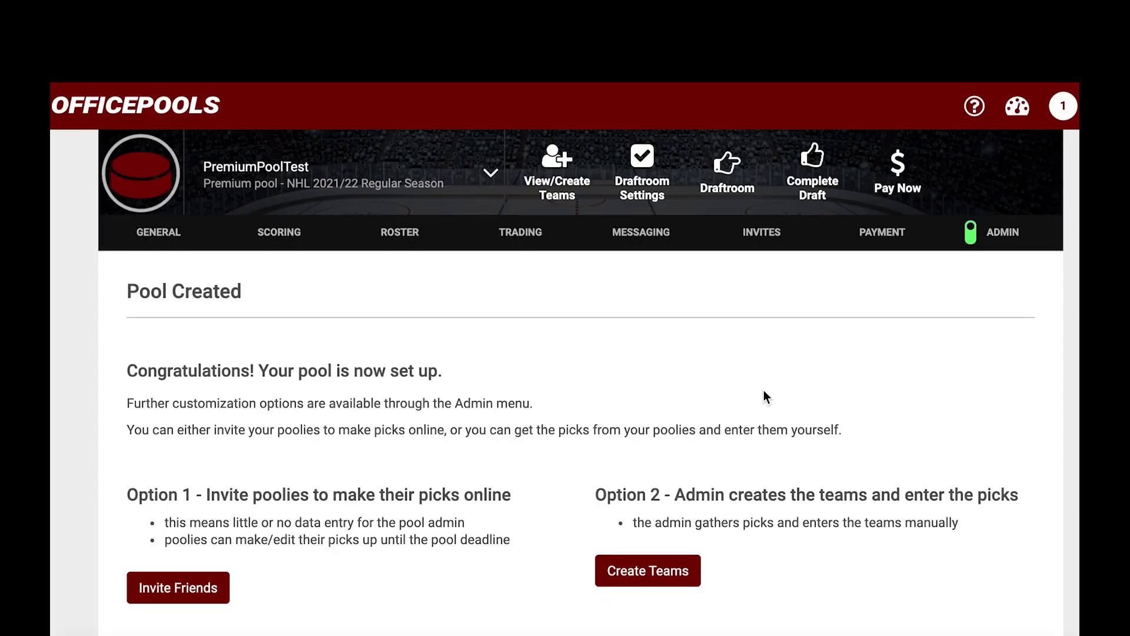
Step: Add a custom position column to the created pool's scoring settings and name it Goon
click(275, 234)
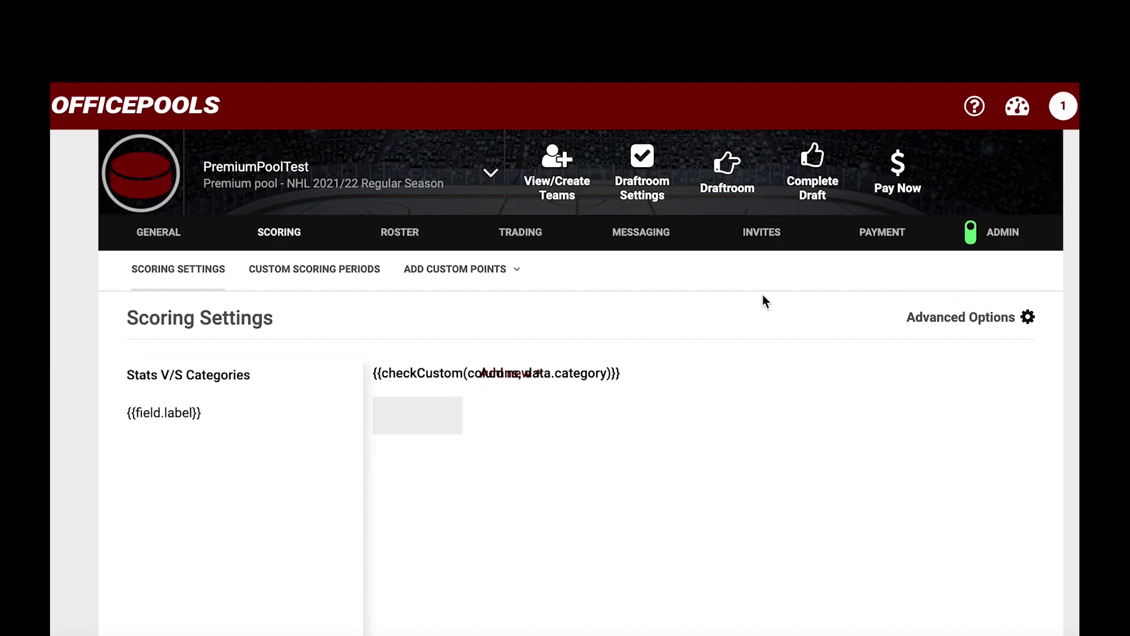
scroll(785, 325, down, 5)
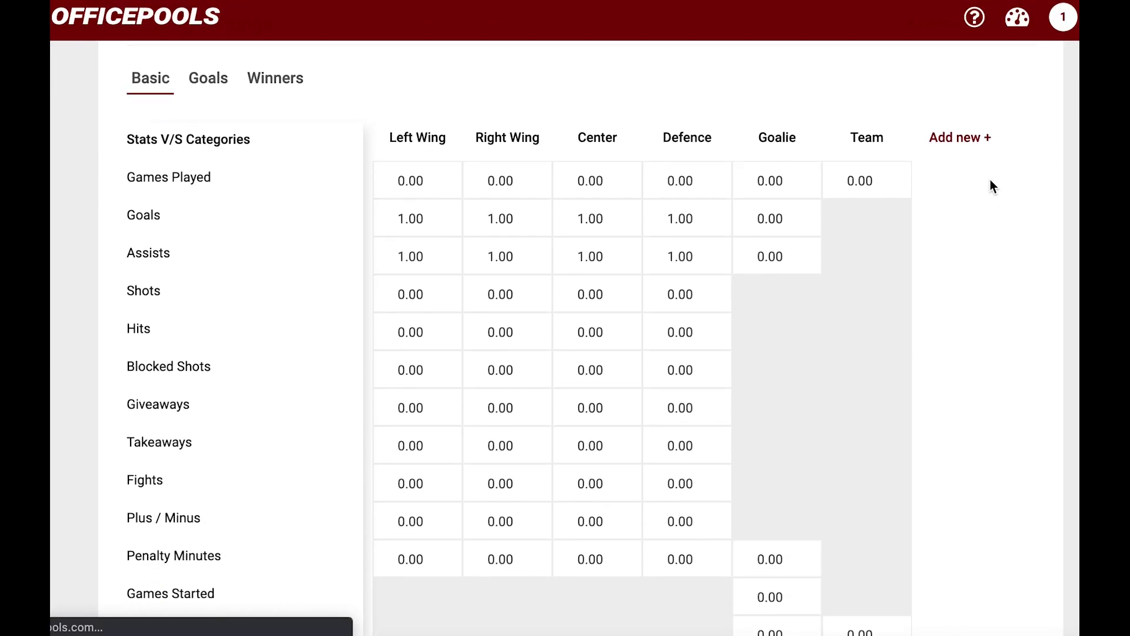
click(959, 141)
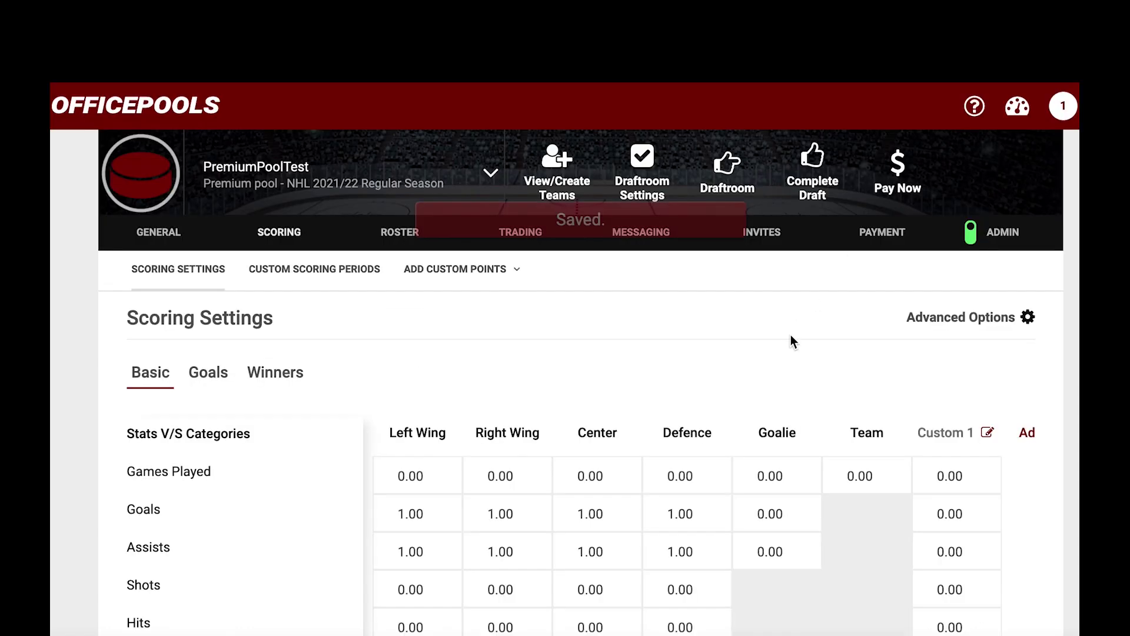
scroll(790, 334, down, 3)
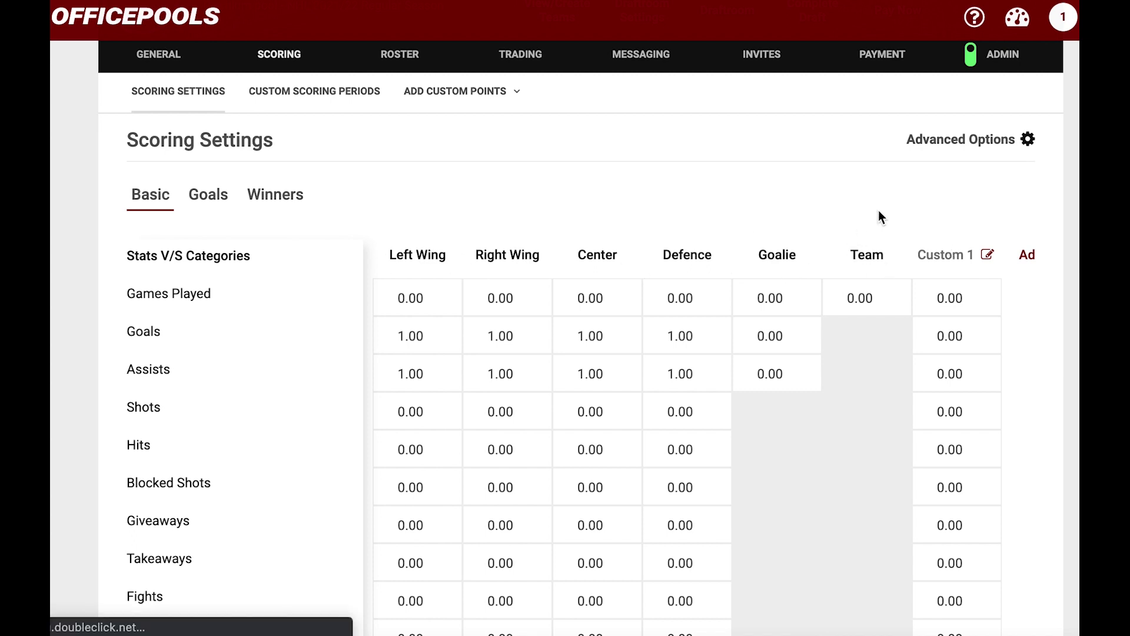
click(946, 253)
click(945, 290)
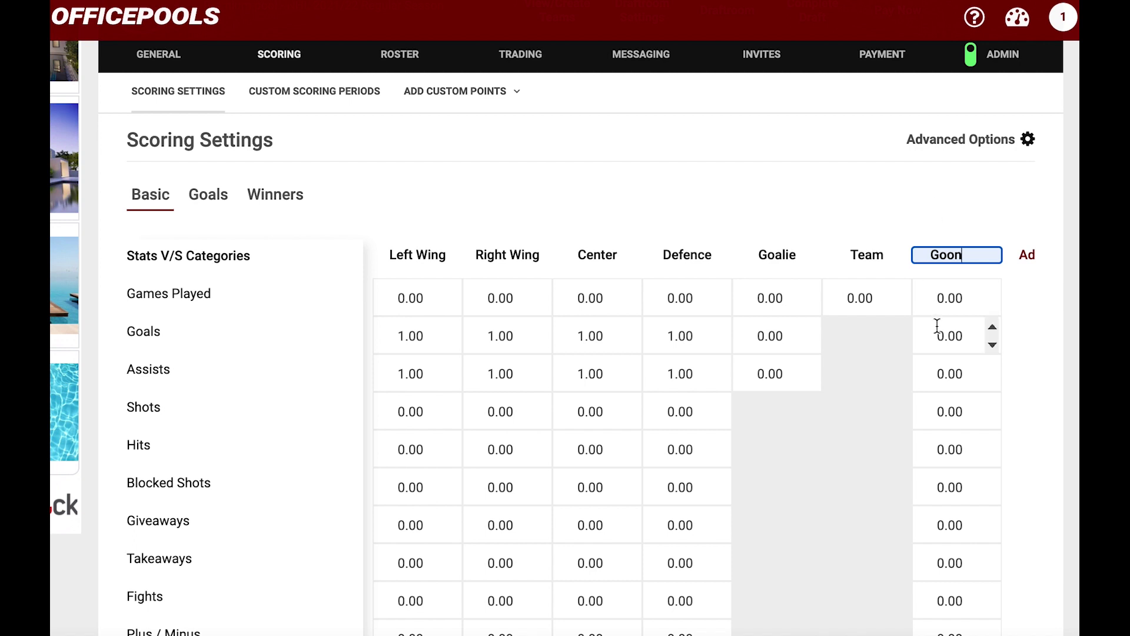
Step: Set the Goon position's Penalty Minutes to 0.50 points and save the scoring settings
scroll(942, 401, down, 3)
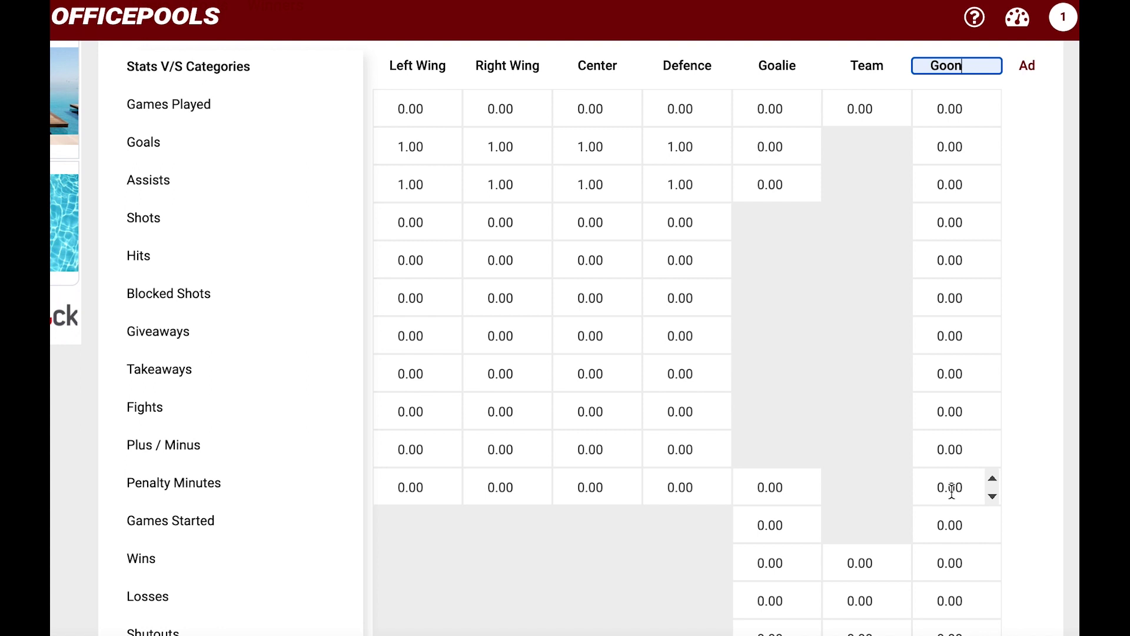
click(952, 488)
key(BackSpace)
text(5)
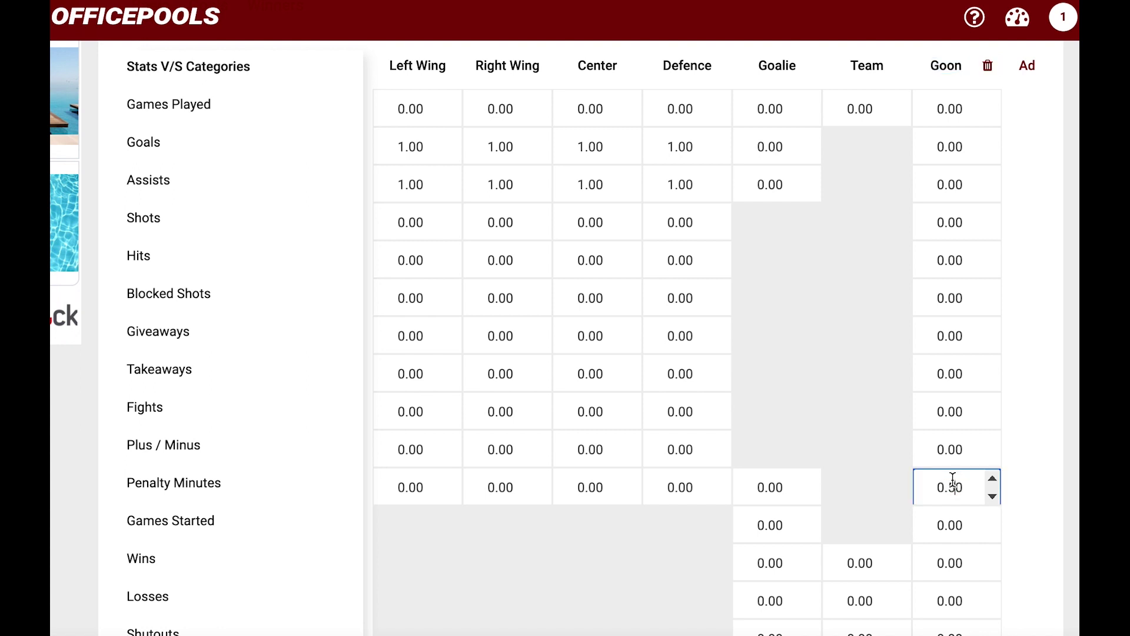
click(1026, 470)
scroll(1034, 465, down, 3)
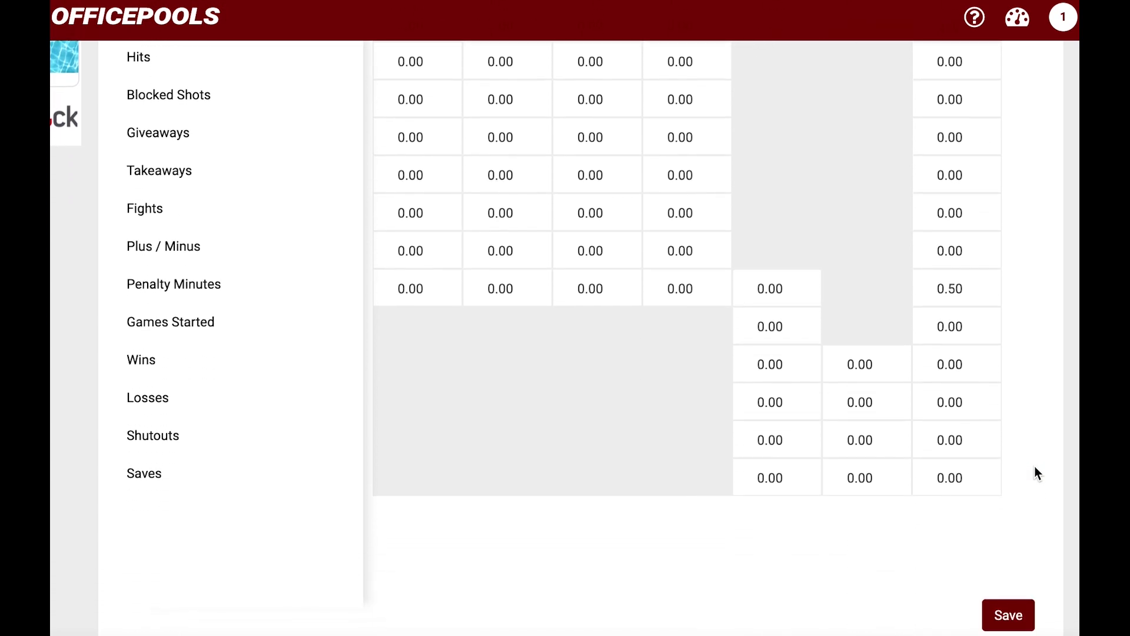
scroll(1034, 465, up, 2)
scroll(1034, 466, down, 4)
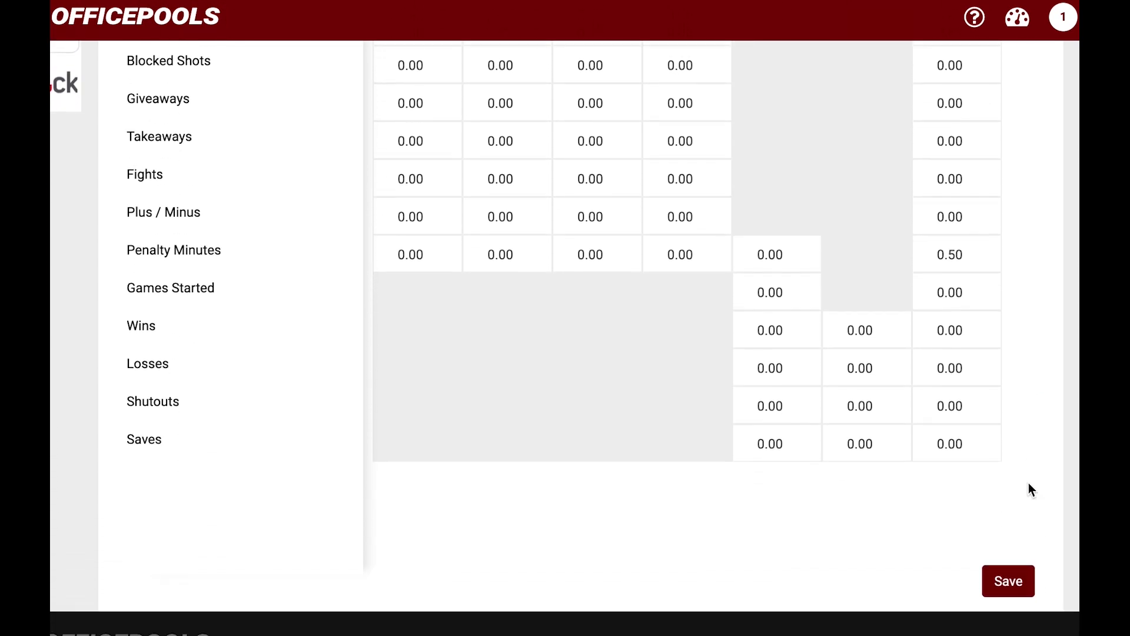
click(1010, 539)
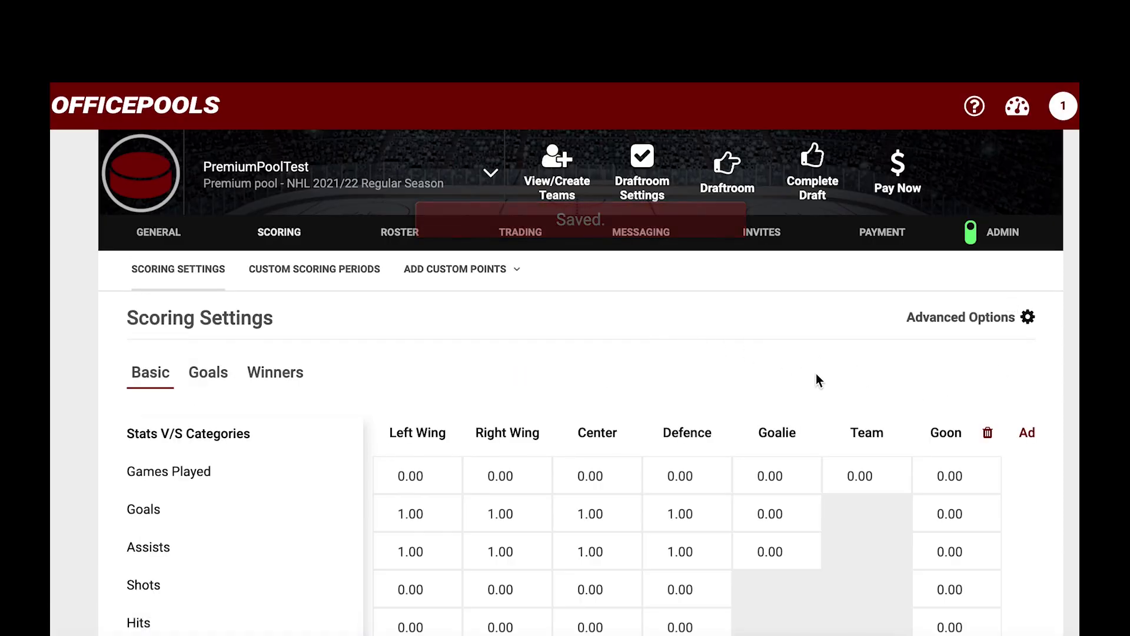
Step: Review the Goon position's points across the Basic scoring categories and save the scoring settings again
scroll(910, 426, down, 6)
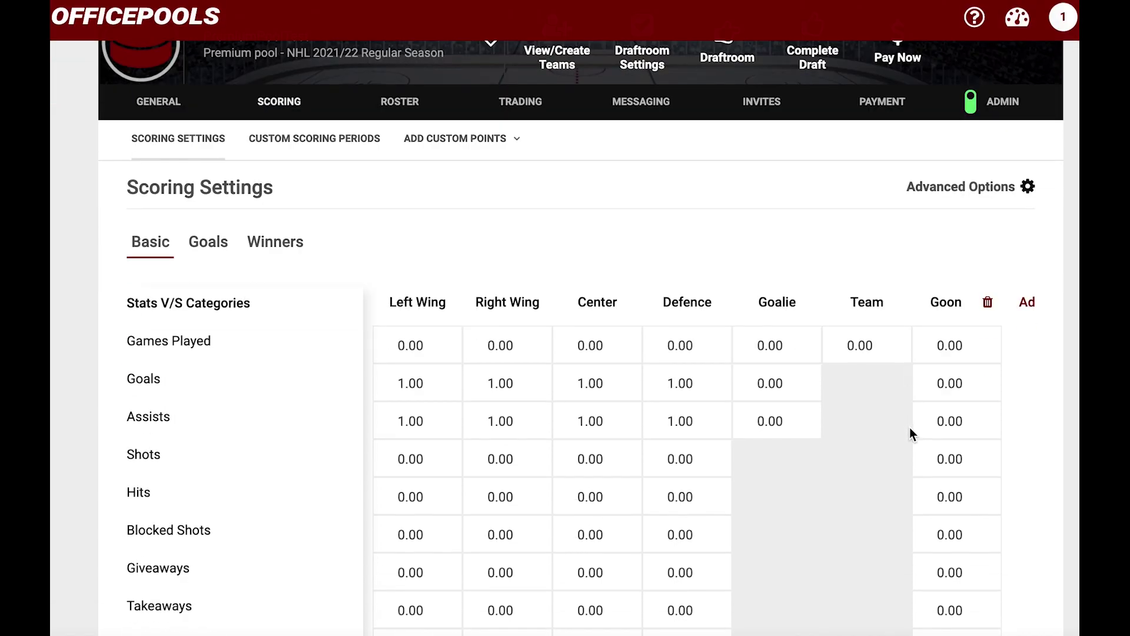
scroll(903, 443, up, 1)
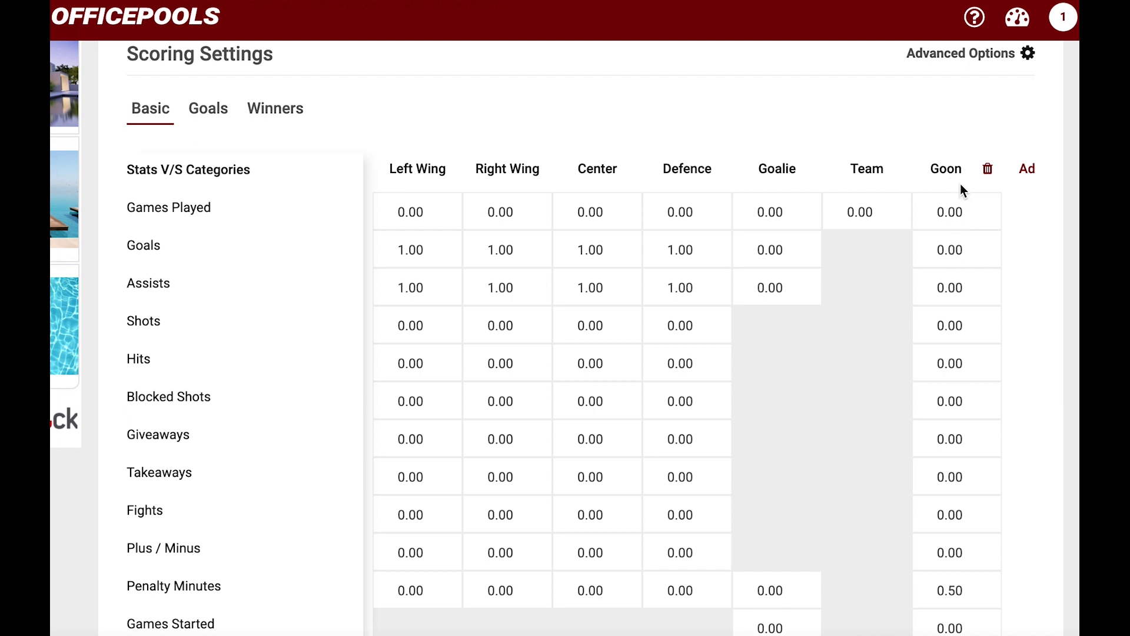
scroll(972, 353, down, 3)
scroll(973, 359, up, 4)
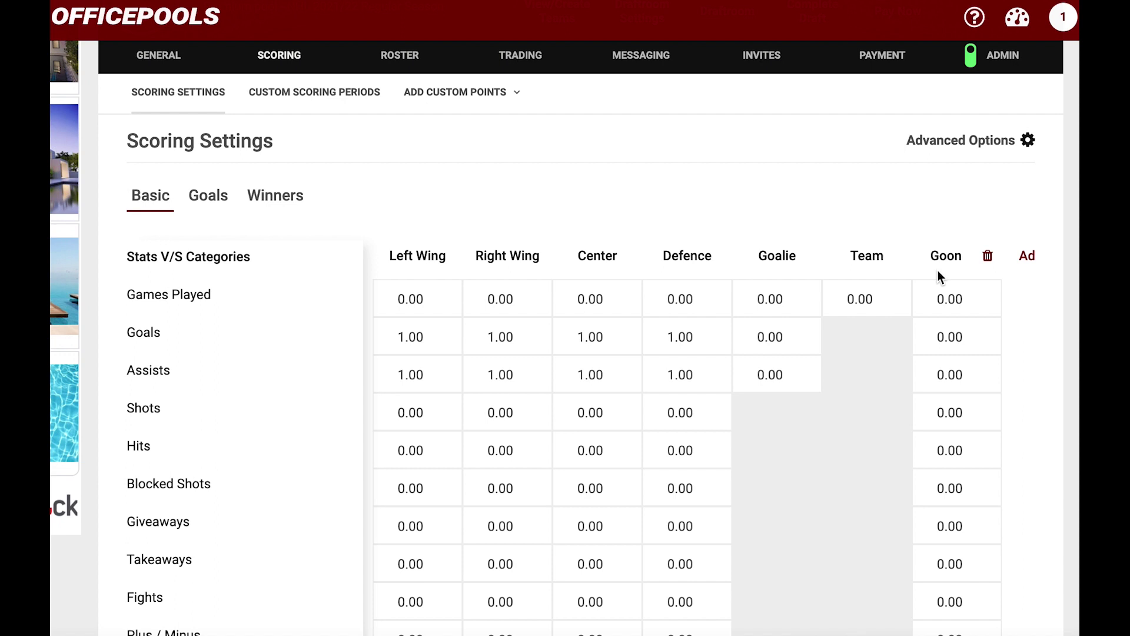
scroll(966, 228, down, 1)
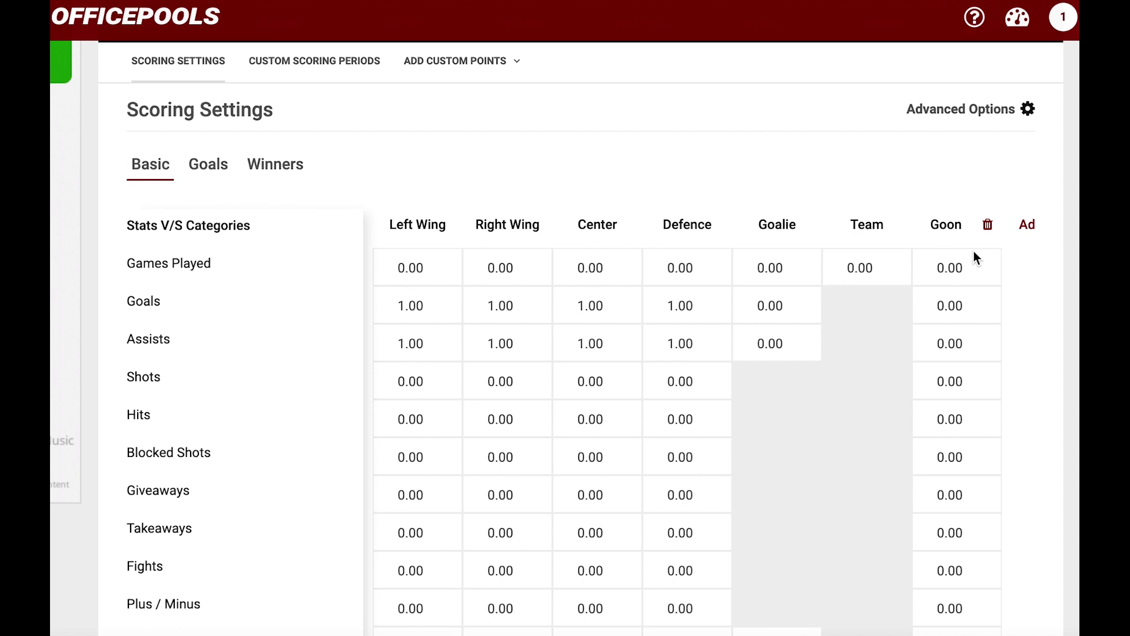
scroll(974, 251, down, 3)
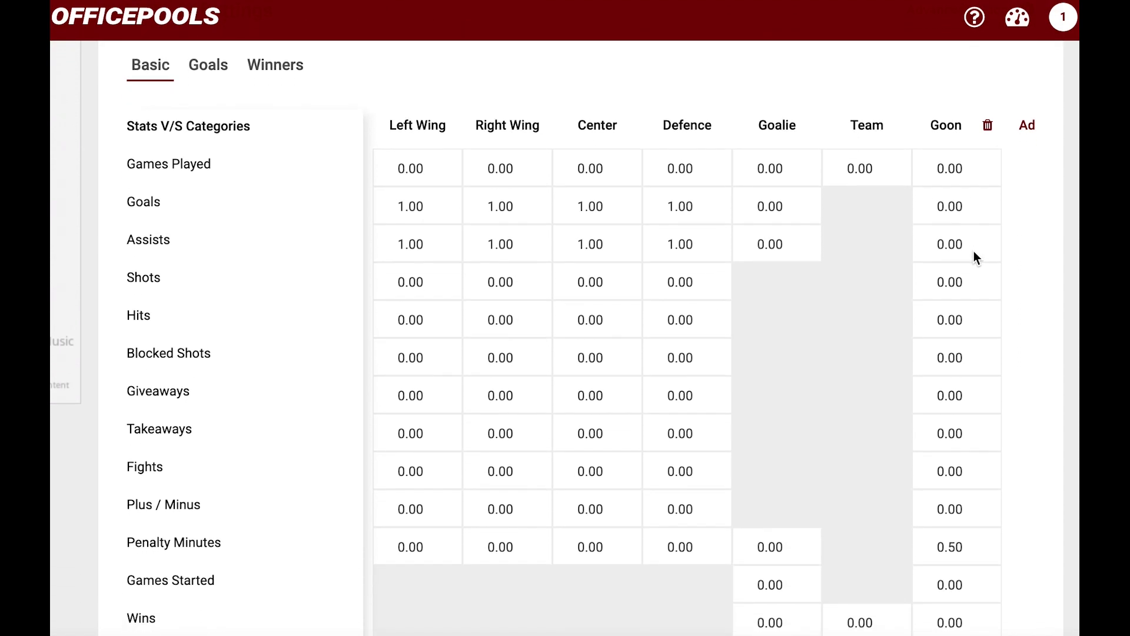
scroll(973, 267, down, 3)
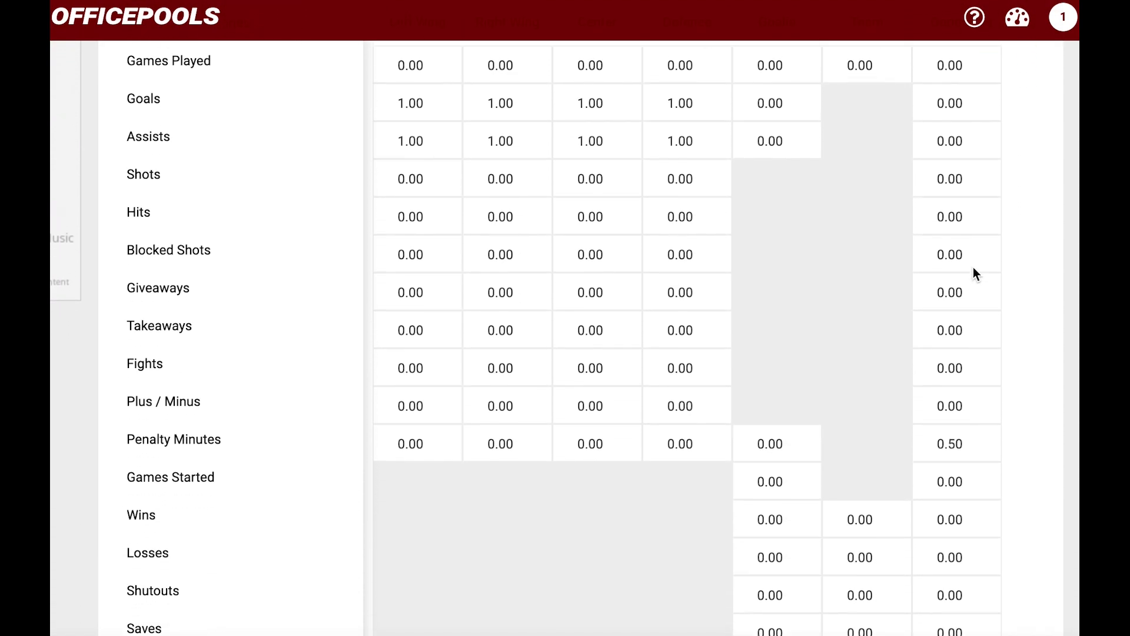
scroll(973, 271, down, 7)
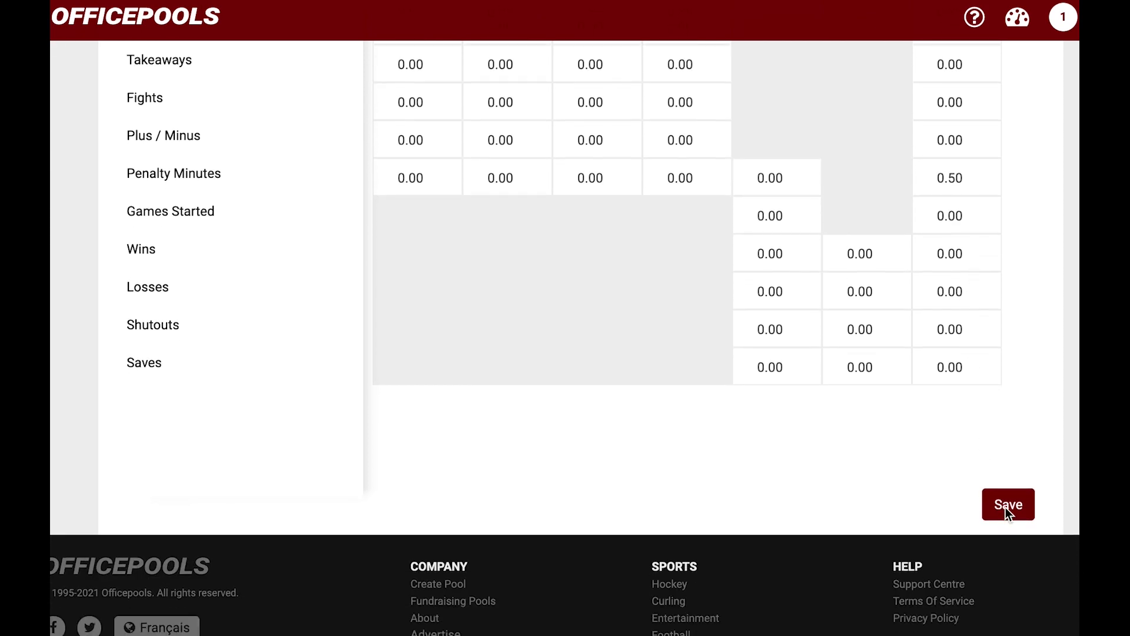
click(1009, 510)
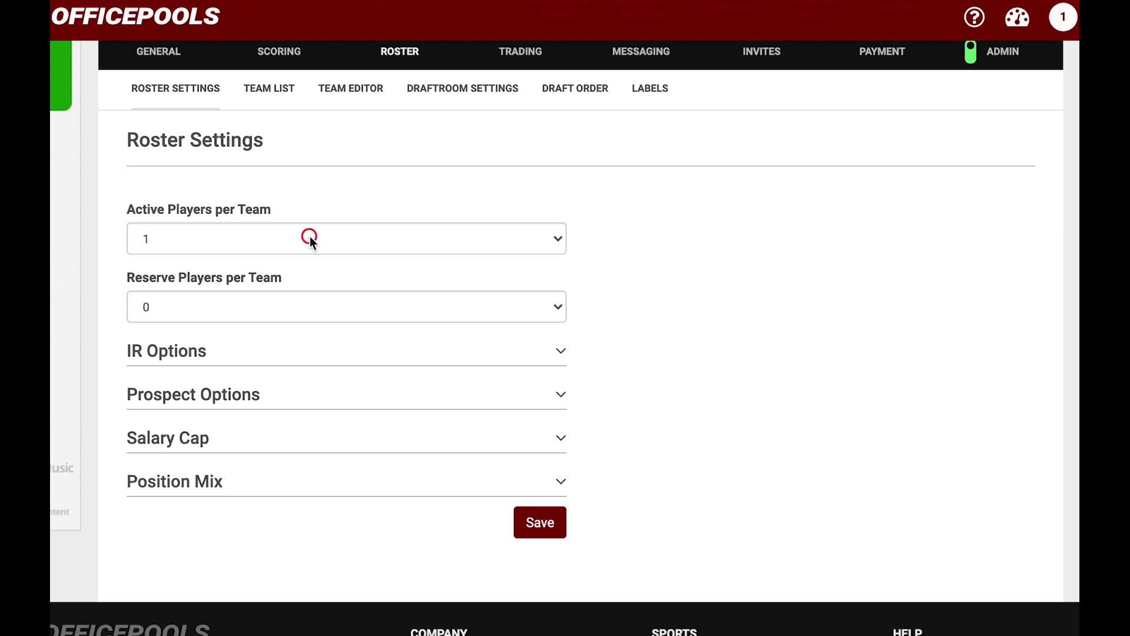
Step: Set the roster to 18 active players and 4 reserve players per team
click(561, 239)
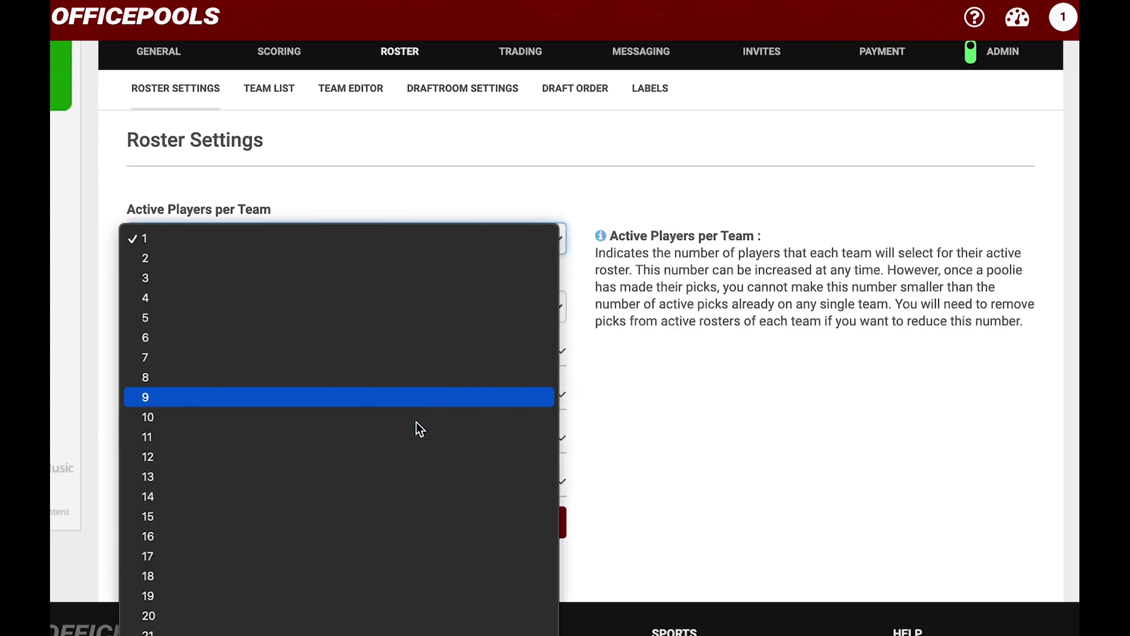
click(354, 576)
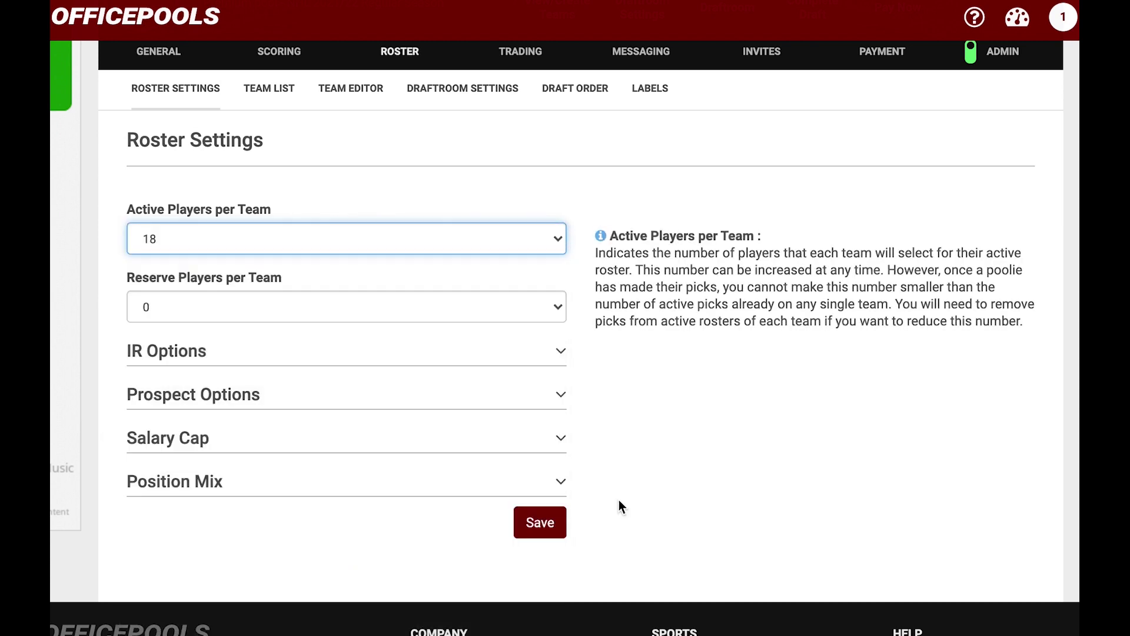
click(465, 319)
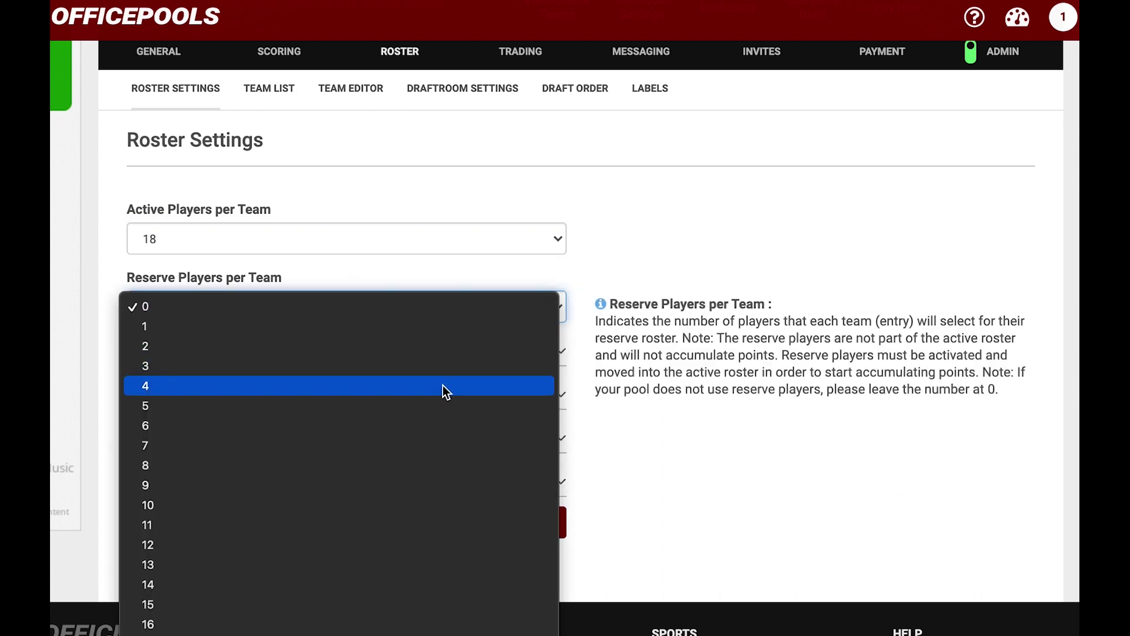
click(443, 385)
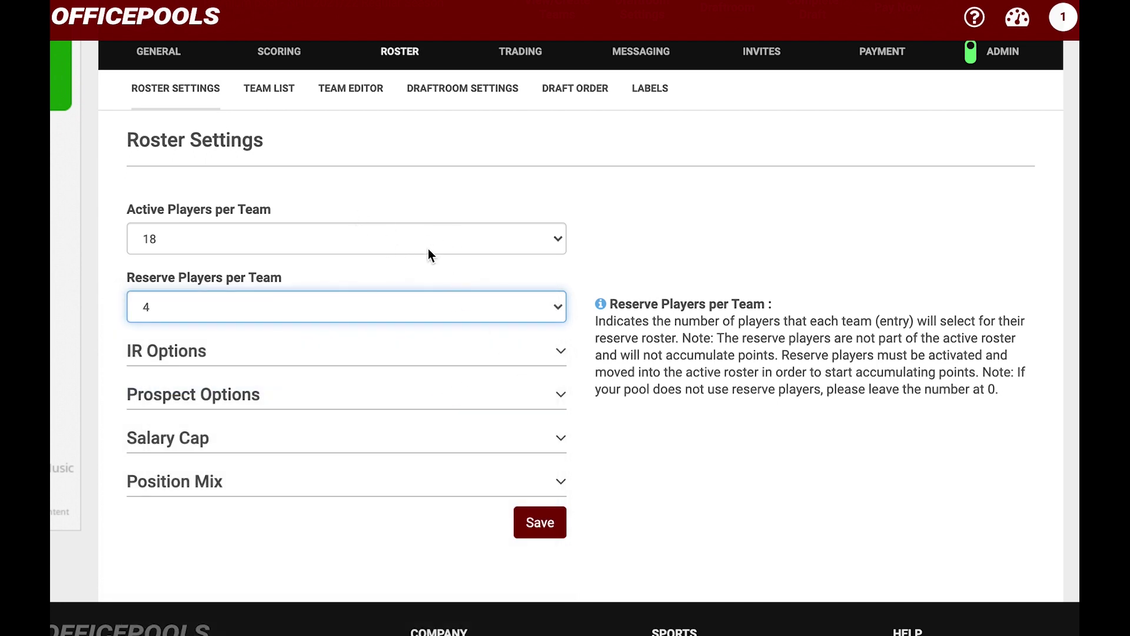
Step: Expand the IR Options and set IR Players per Team to 3
click(443, 353)
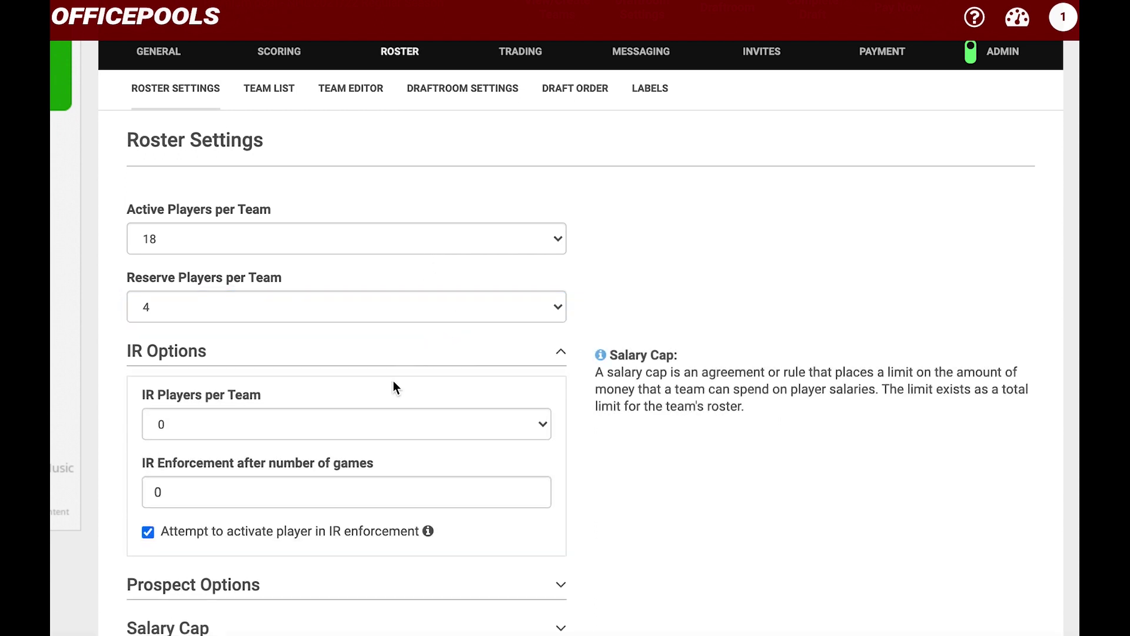
click(339, 412)
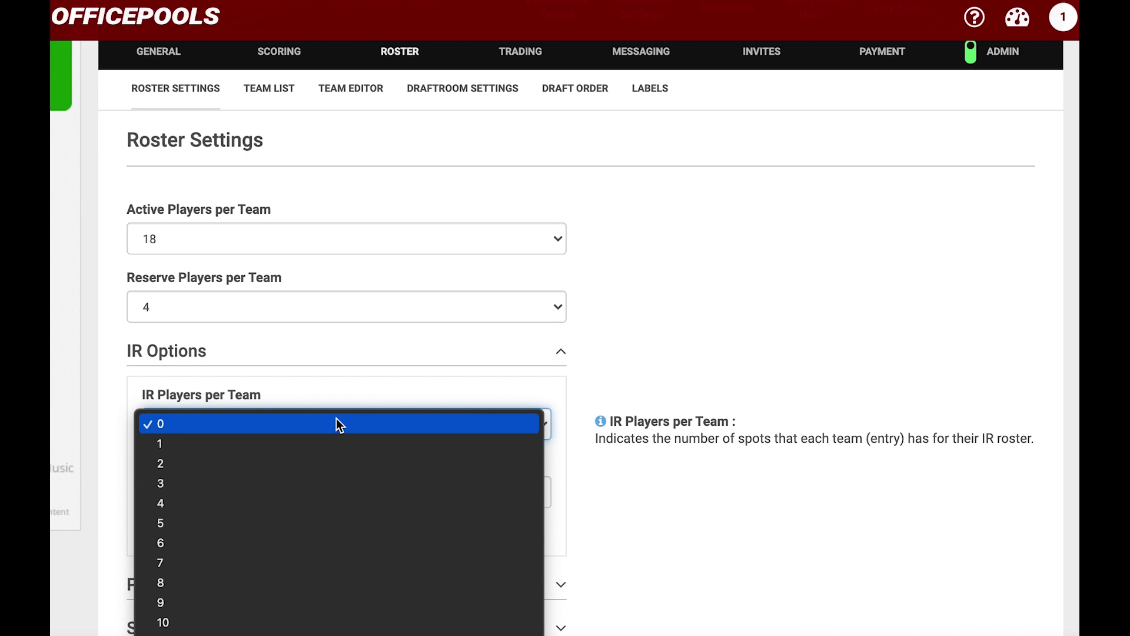
click(340, 424)
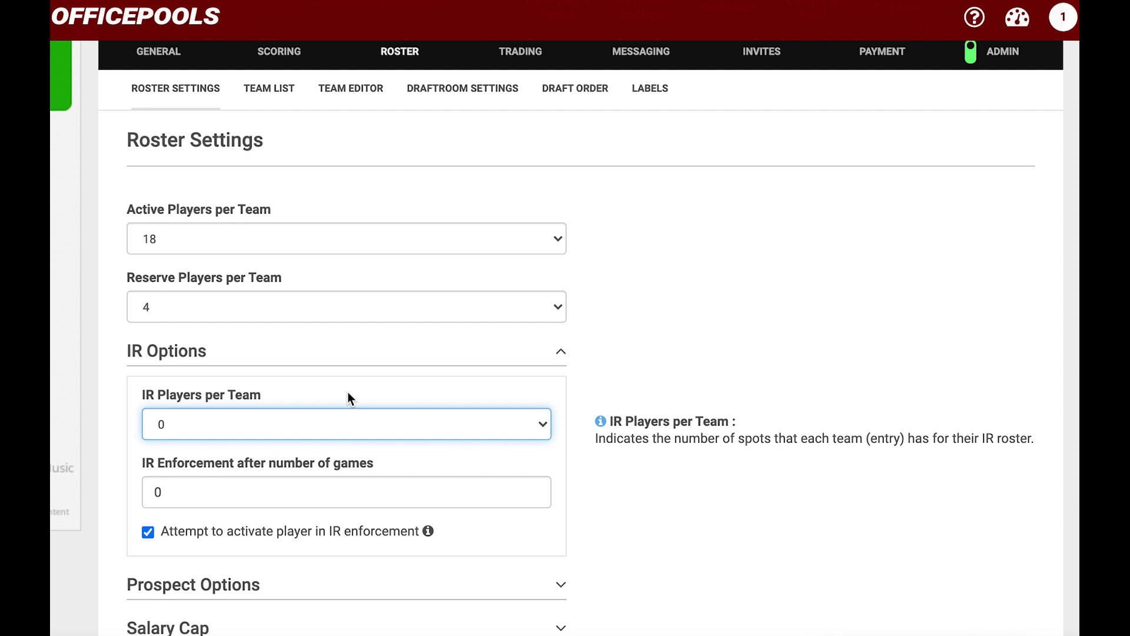
scroll(351, 398, down, 1)
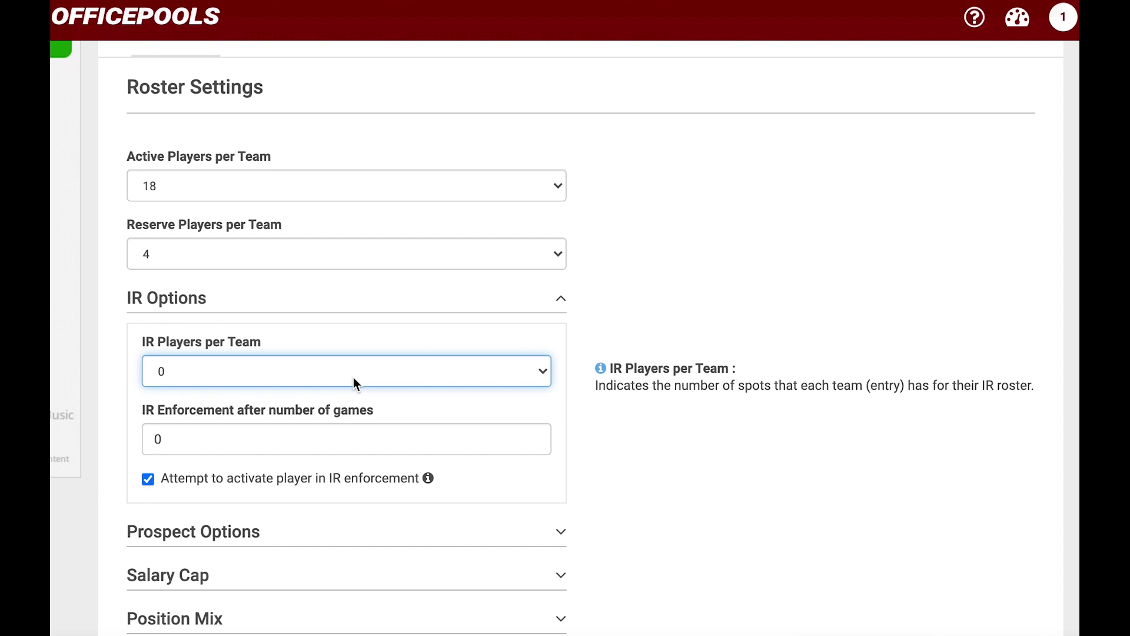
click(441, 377)
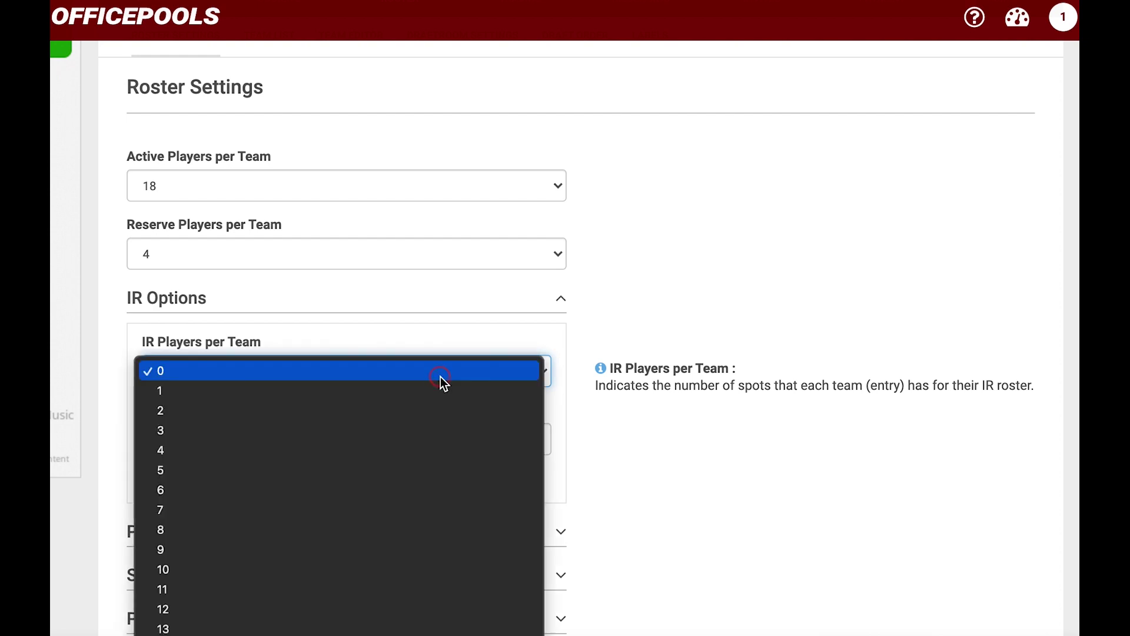
click(438, 430)
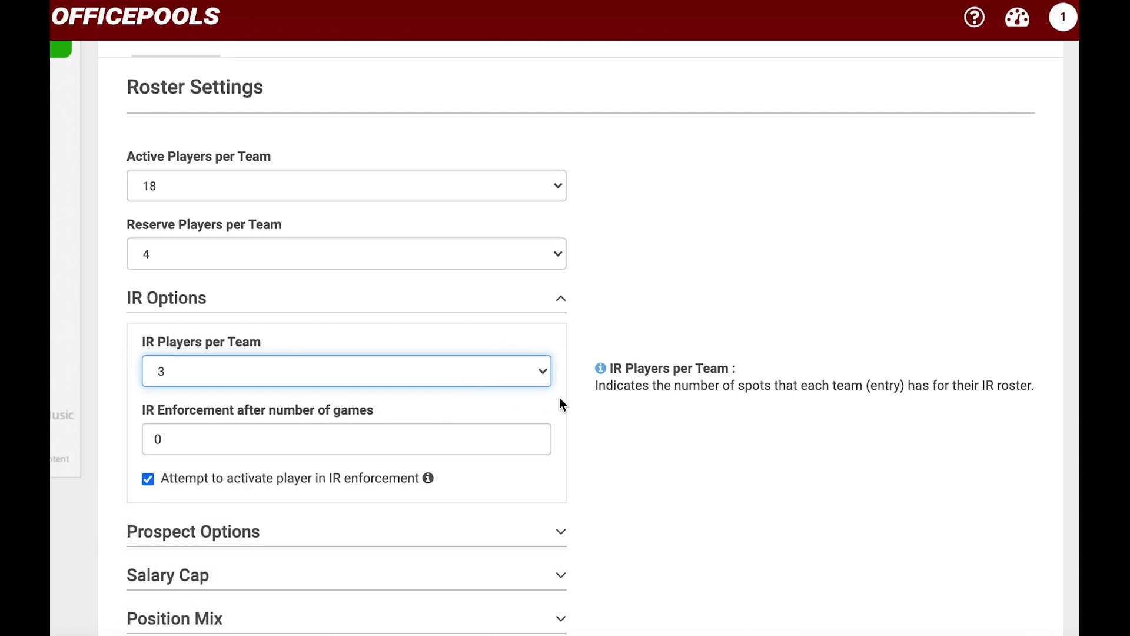
Step: Set IR enforcement to apply after 3 games, with the attempt to activate player in IR enforcement option enabled
scroll(560, 399, down, 1)
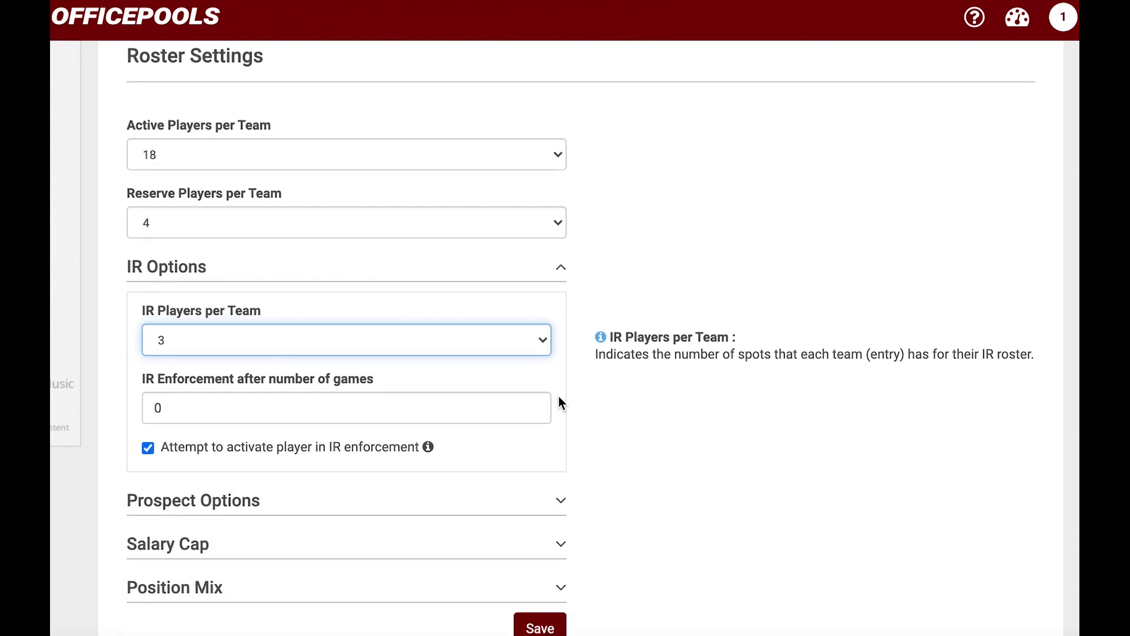
scroll(557, 395, down, 1)
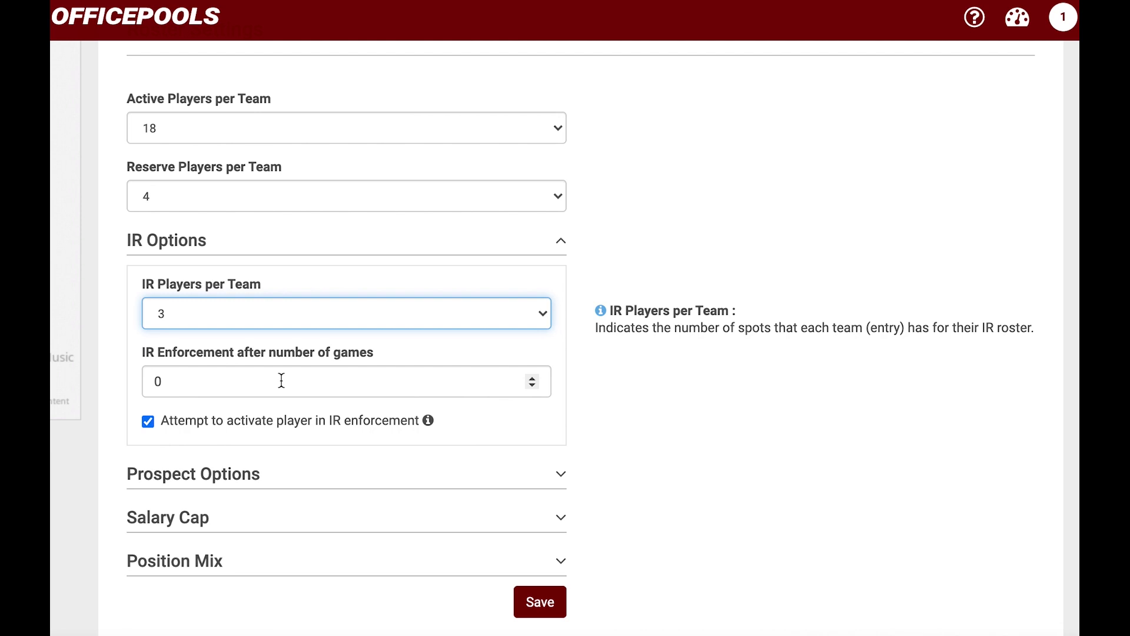
click(532, 378)
click(532, 379)
click(532, 379)
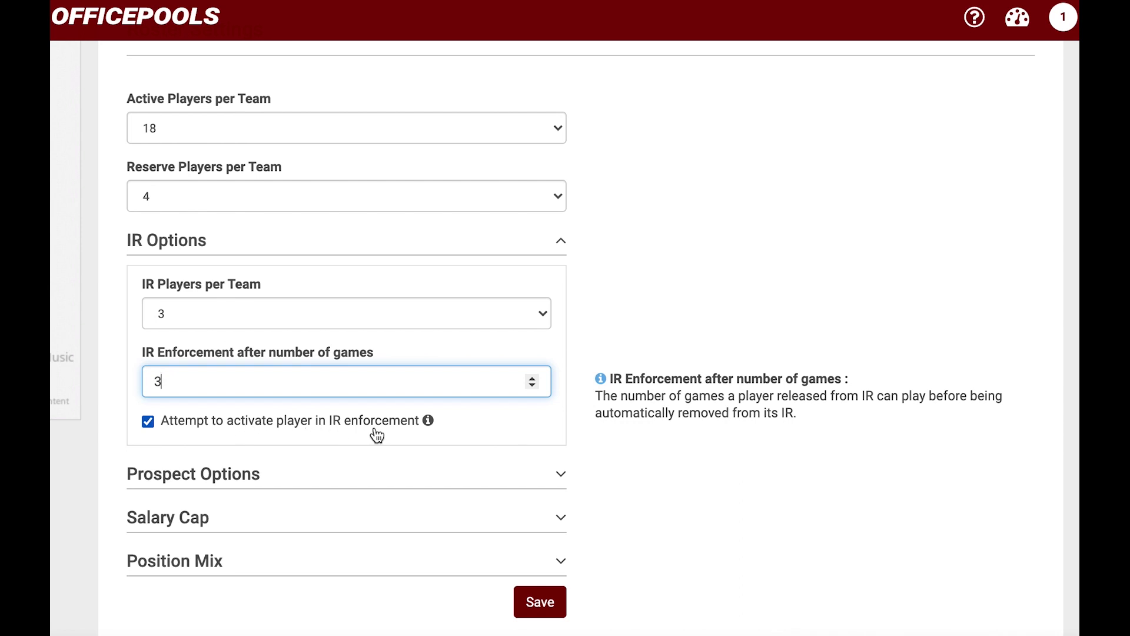
click(336, 429)
click(148, 422)
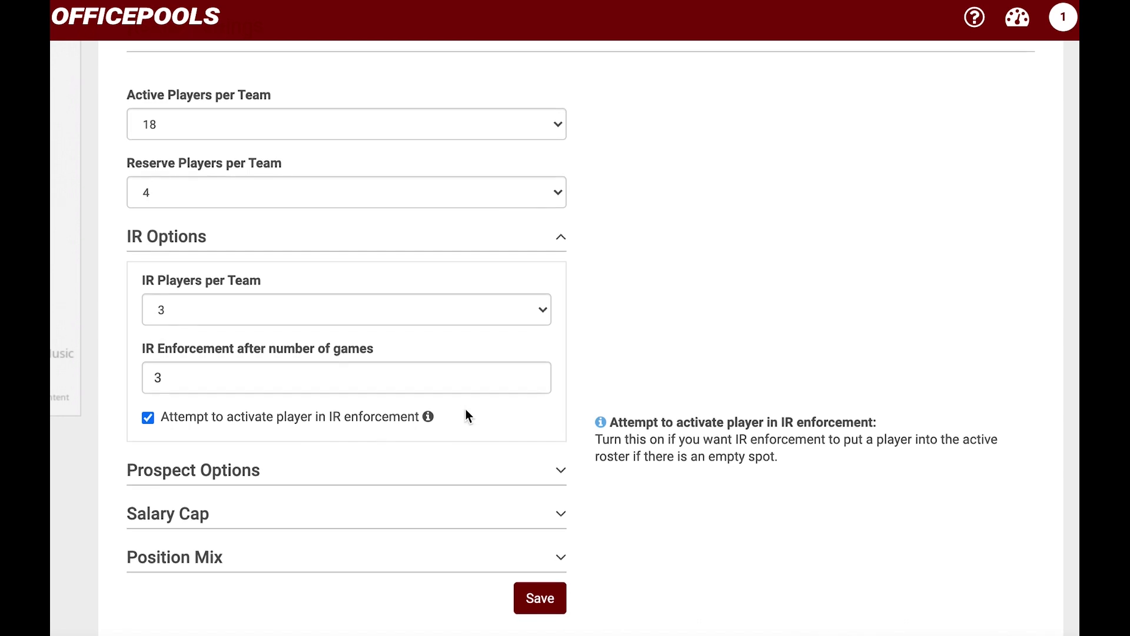
Step: Expand the Prospect Options and set Prospect Players per Team to 20
scroll(466, 408, down, 1)
scroll(468, 417, down, 1)
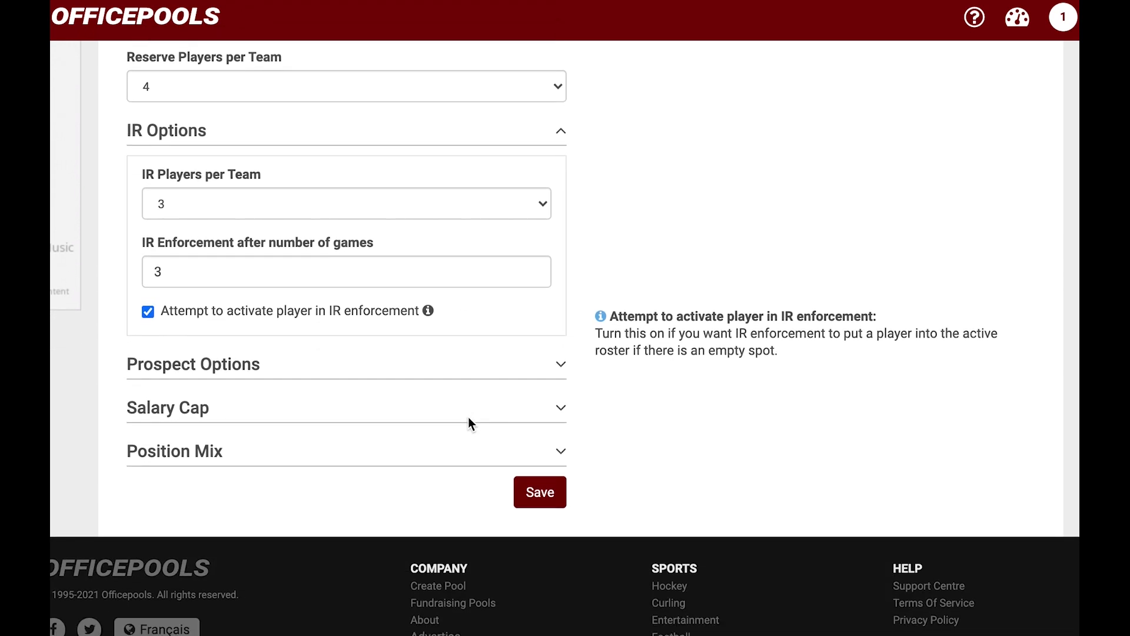
click(505, 366)
scroll(601, 407, down, 1)
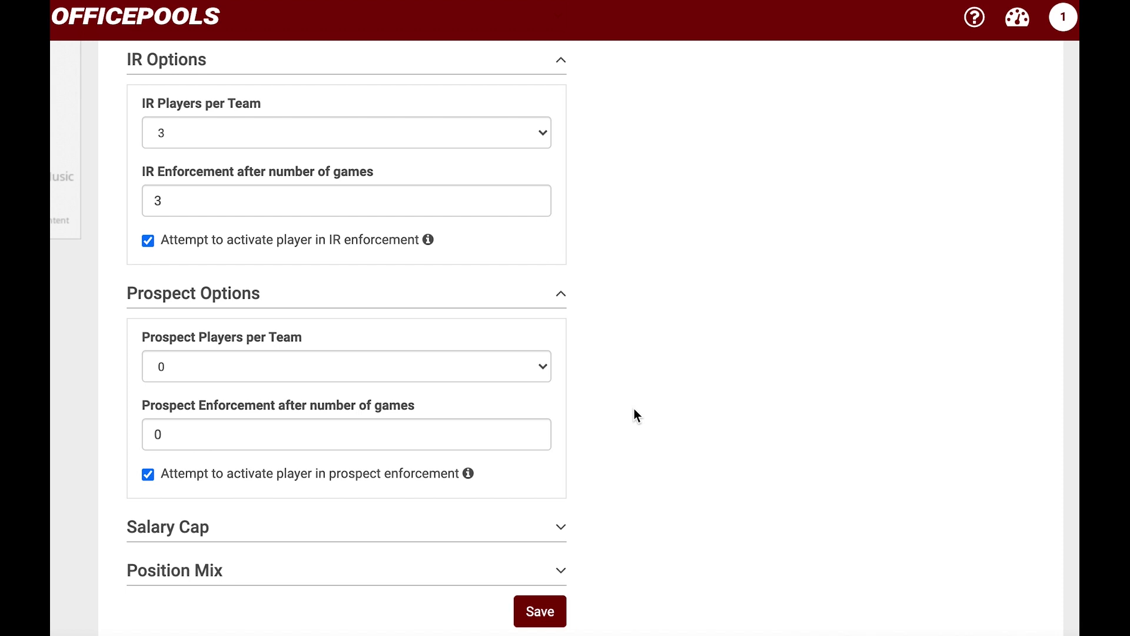
click(527, 370)
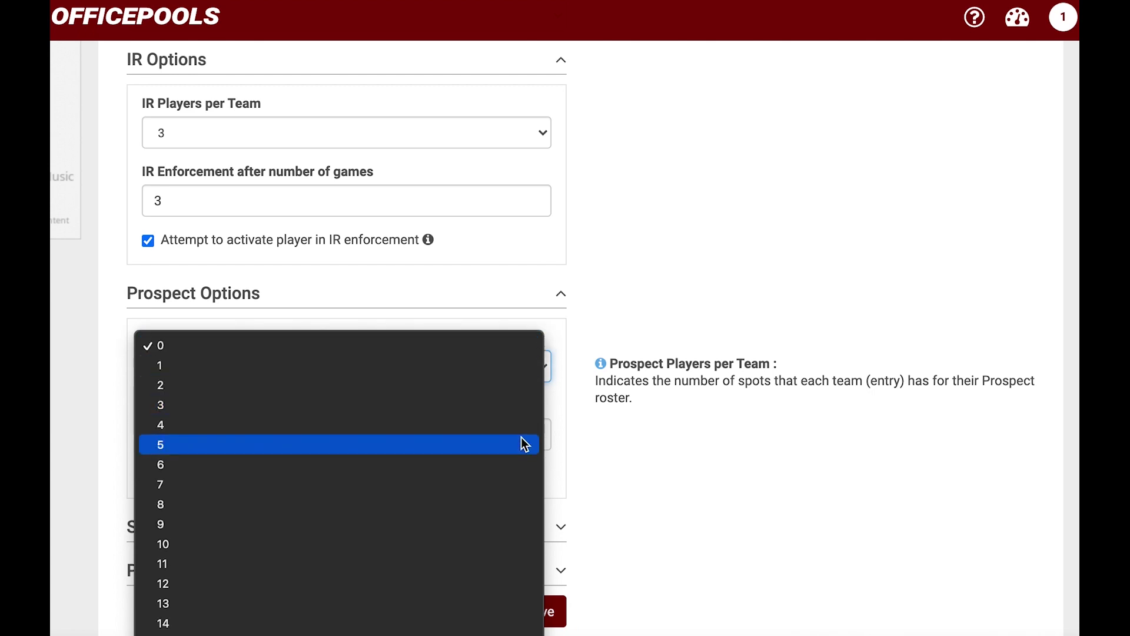
click(513, 492)
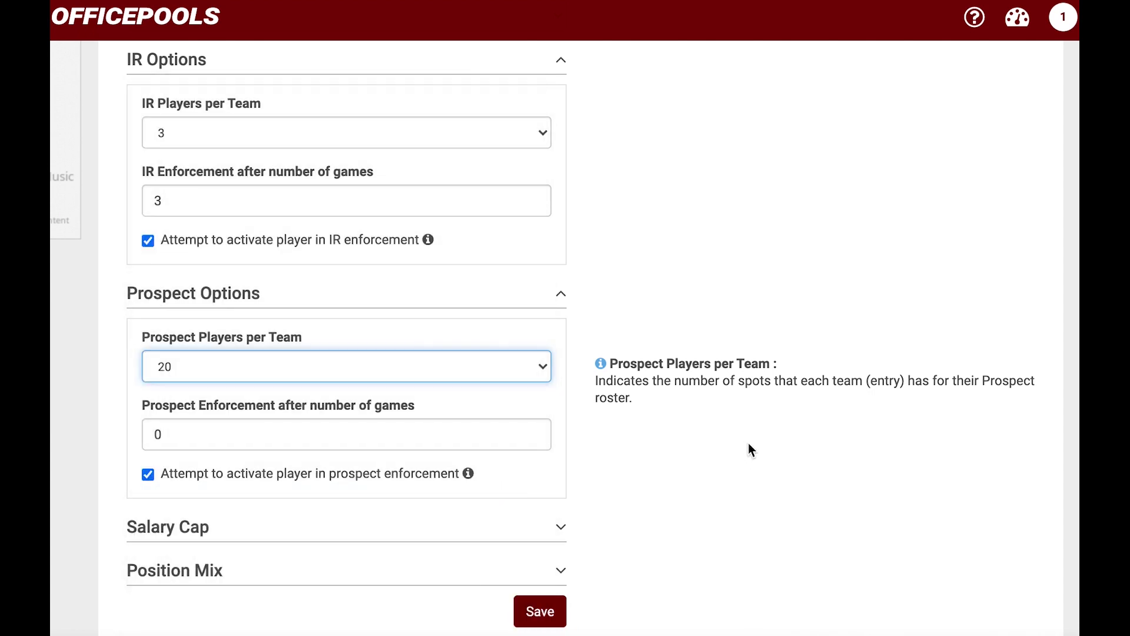
Step: Set prospect enforcement to apply after 3 games
scroll(480, 443, down, 2)
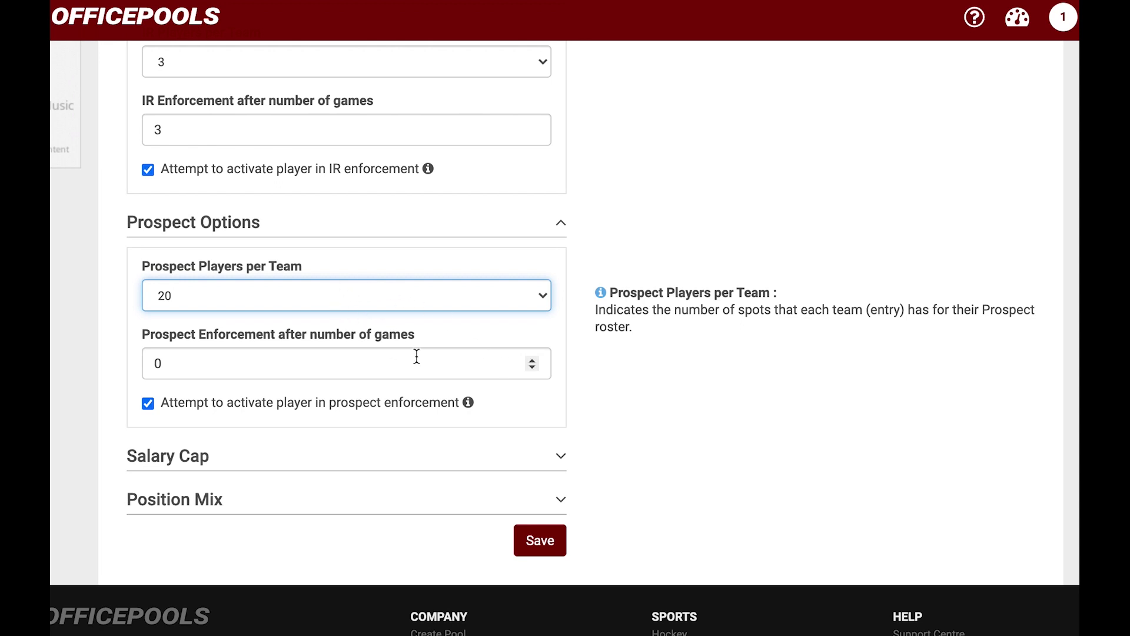
click(534, 363)
click(535, 362)
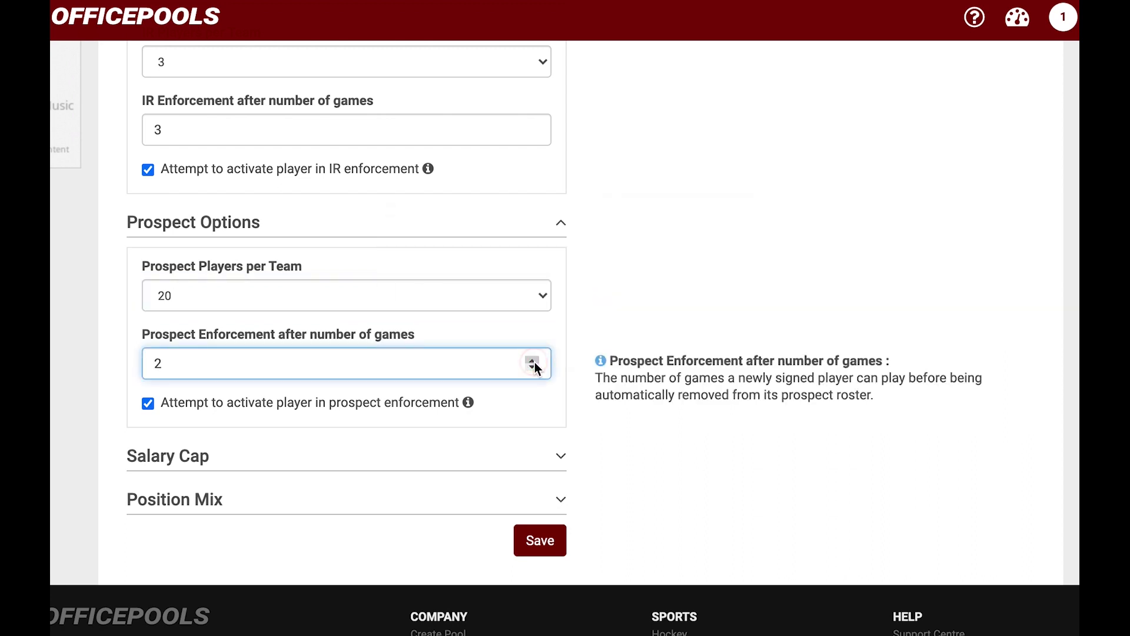
click(534, 362)
scroll(493, 361, up, 1)
scroll(493, 361, up, 3)
scroll(492, 360, down, 2)
scroll(493, 361, down, 2)
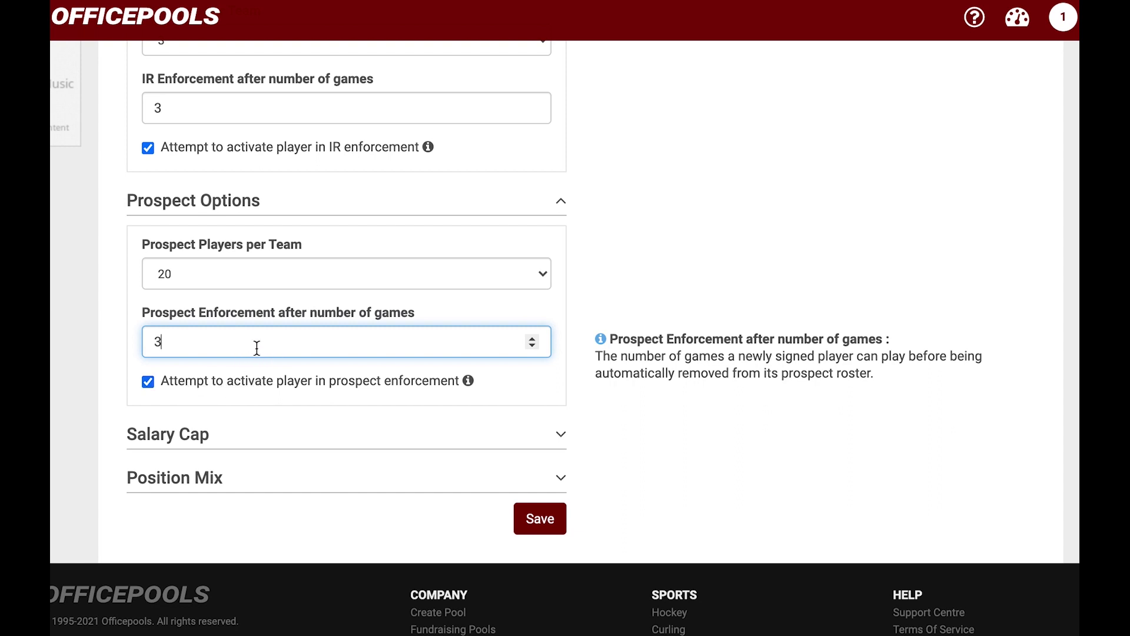
Step: Expand the Salary Cap options and set the salary cap to 85.000 million
scroll(309, 348, up, 1)
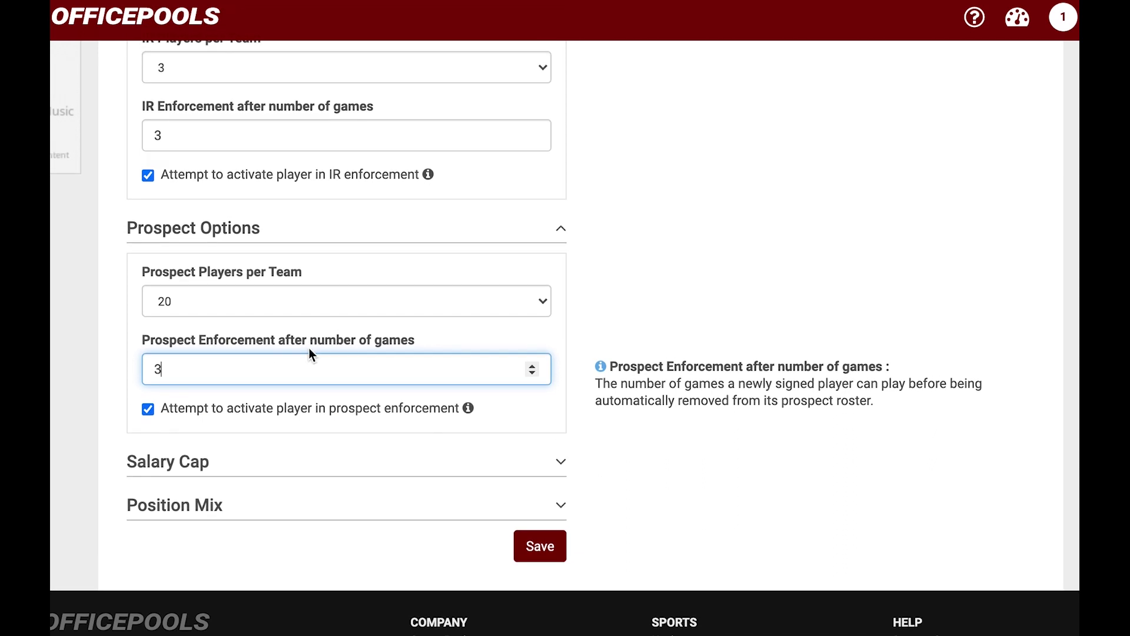
scroll(353, 366, down, 2)
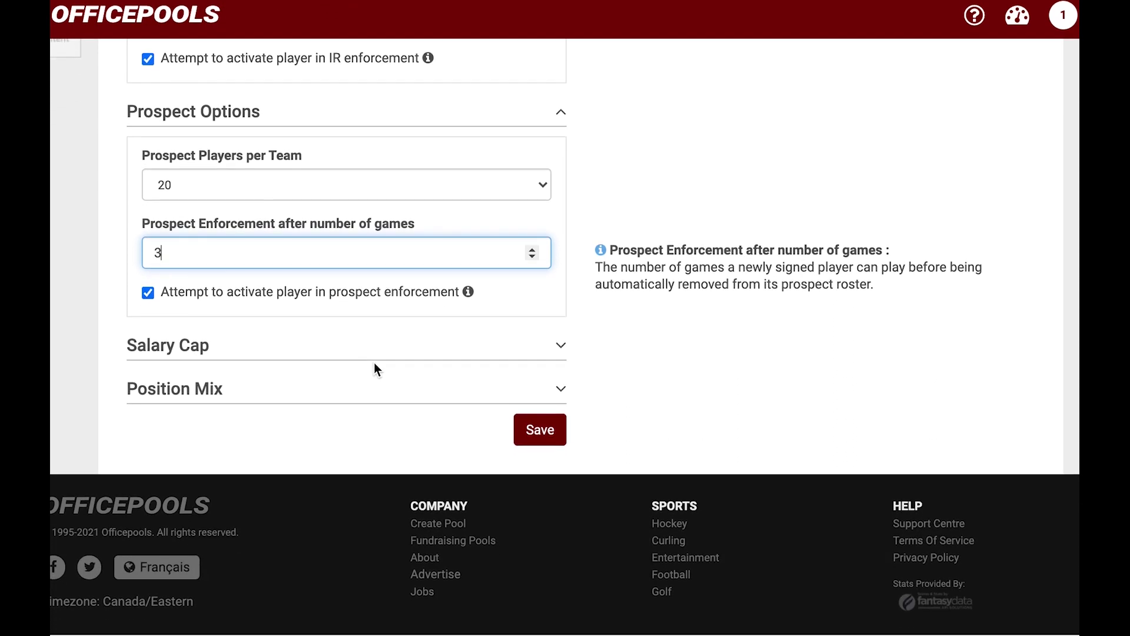
click(564, 352)
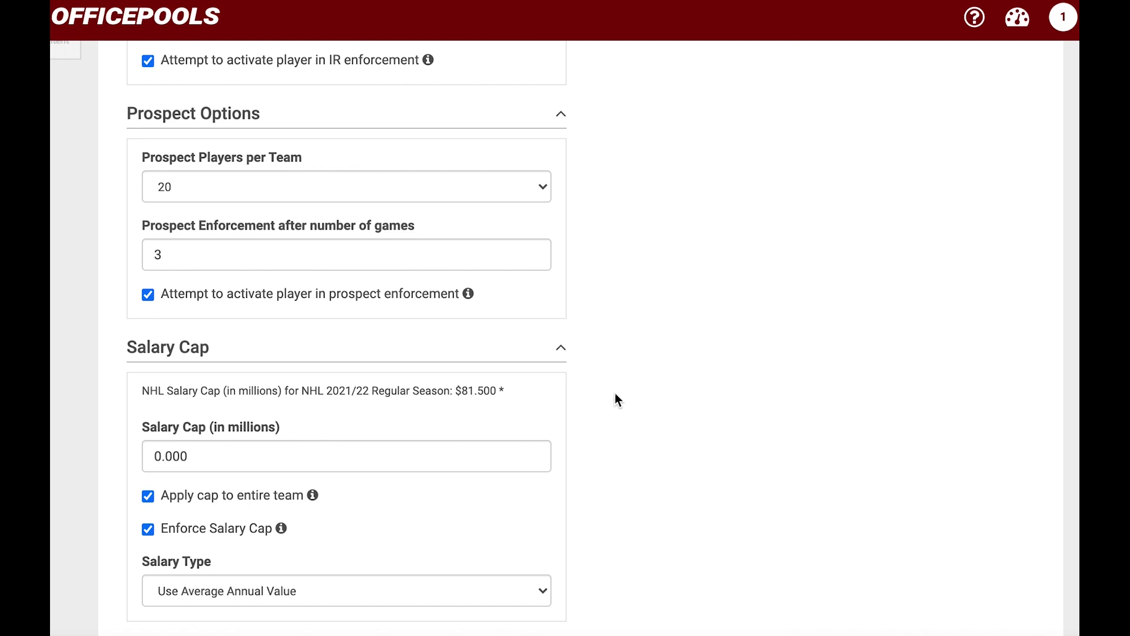
scroll(614, 393, down, 2)
click(168, 325)
key(BackSpace)
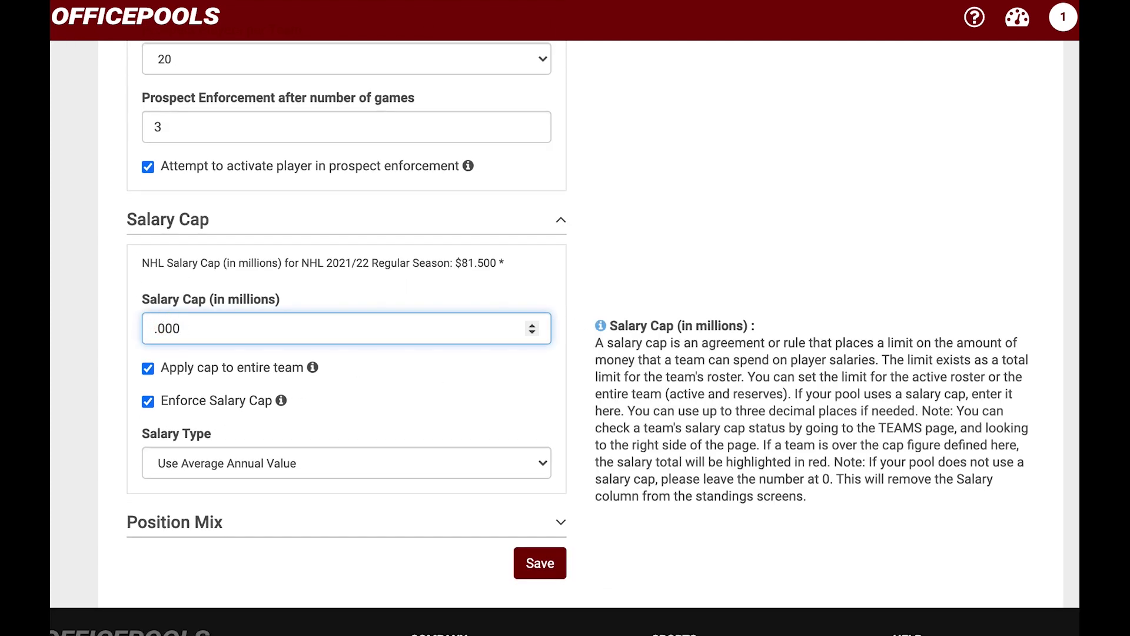
text(85)
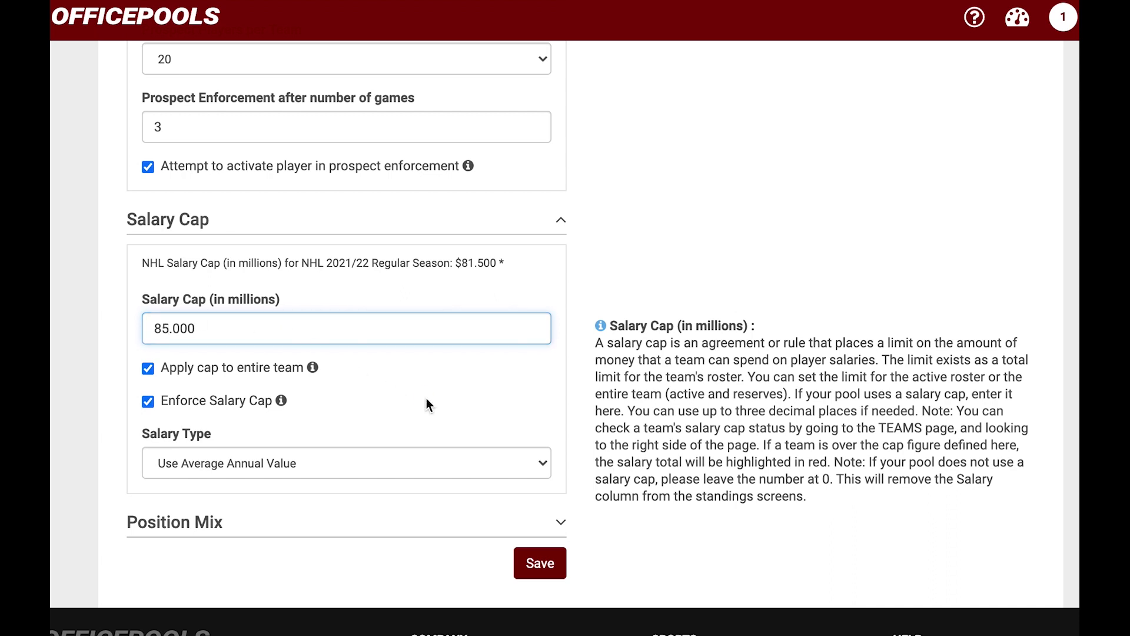
click(427, 398)
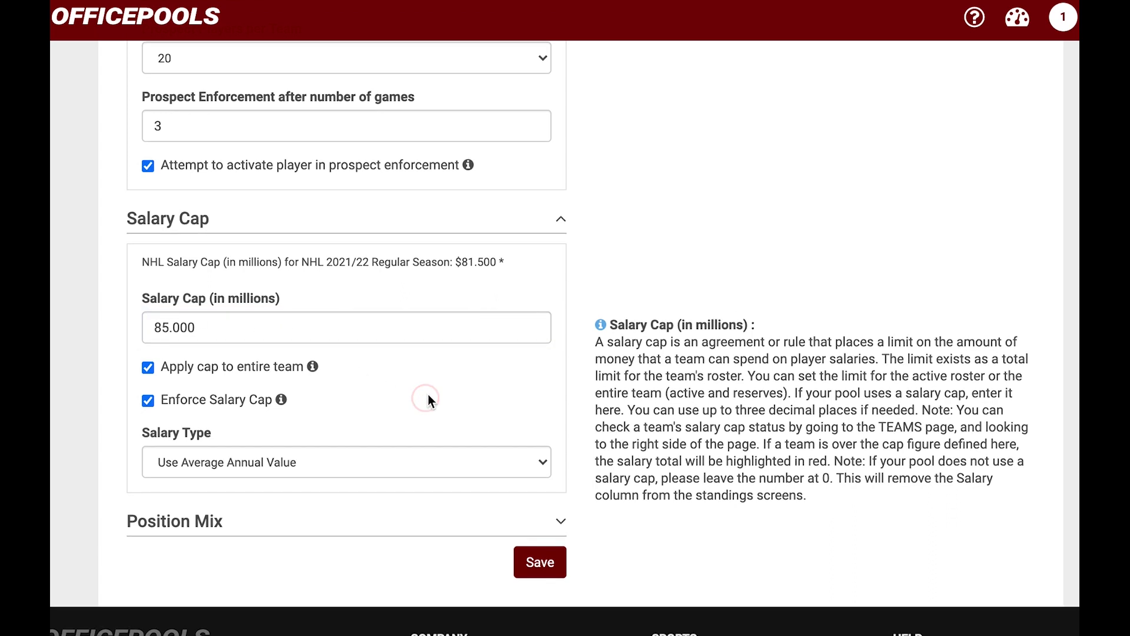
Step: Try the Actual Salary and Cap Hit salary types and return the setting to Use Average Annual Value
click(363, 461)
click(346, 423)
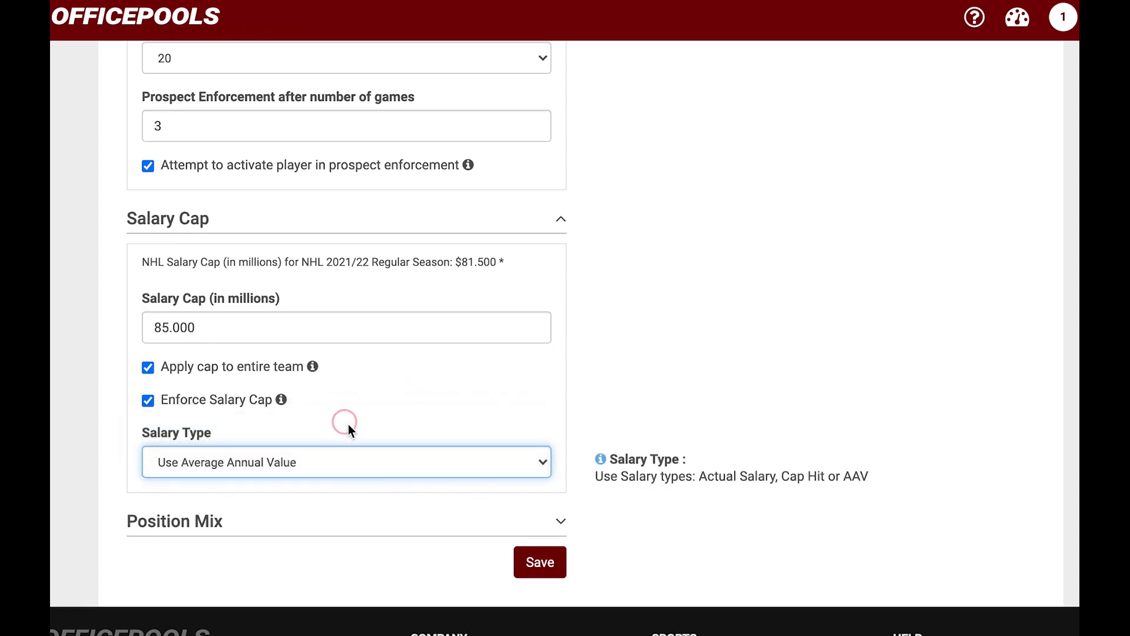
click(336, 461)
click(333, 477)
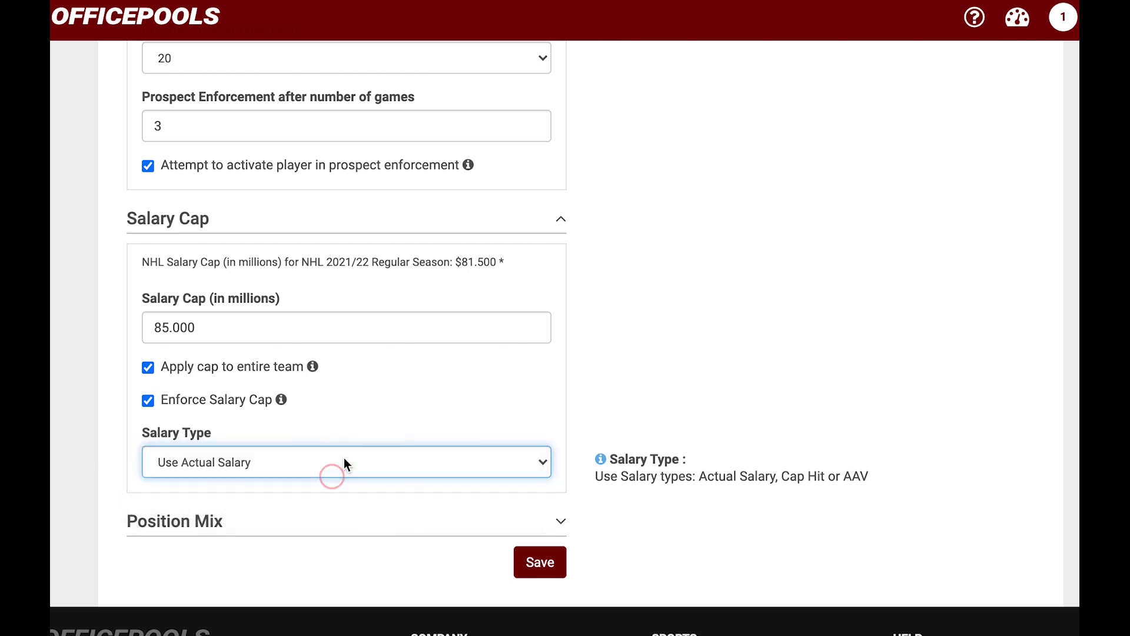
click(345, 459)
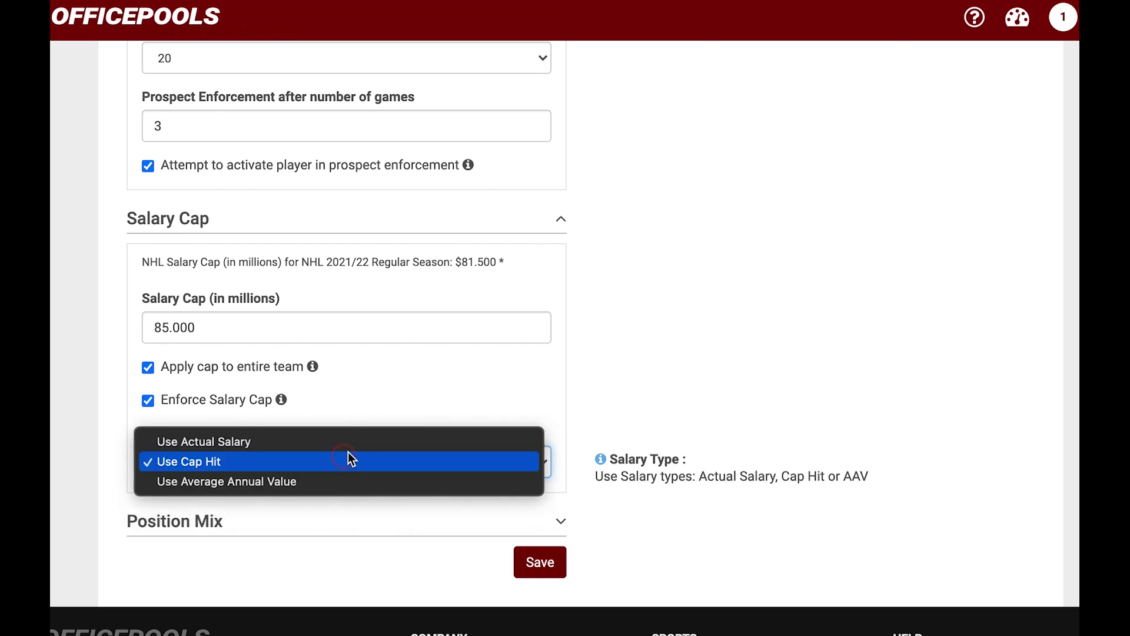
click(323, 483)
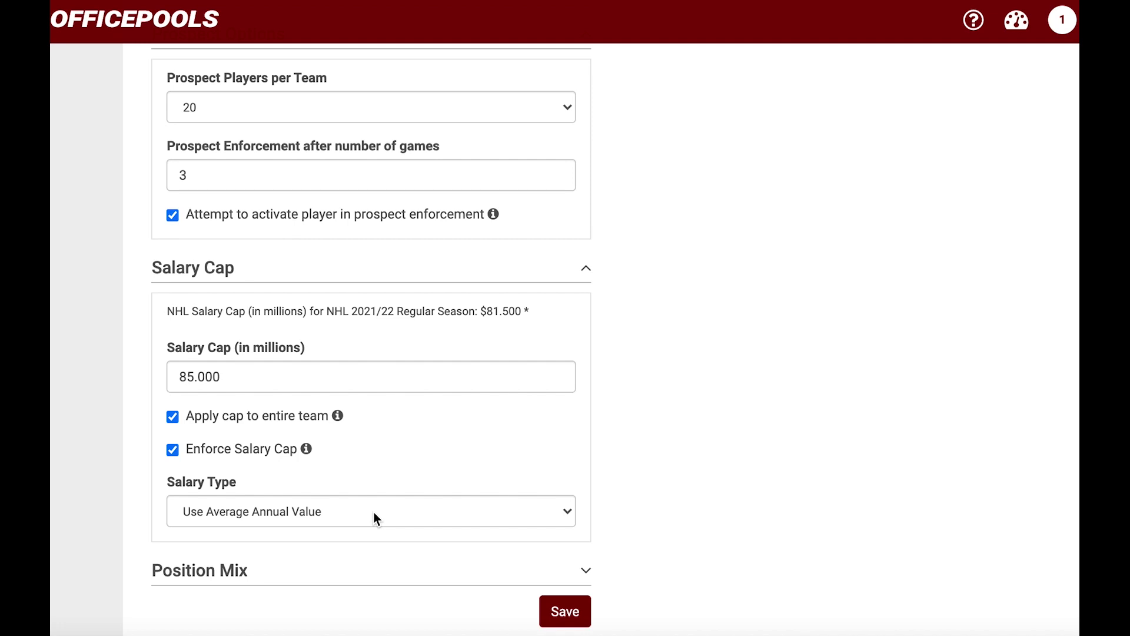
Step: Expand the Position Mix options and set the minimum number of Left Wings to 4
scroll(711, 534, down, 1)
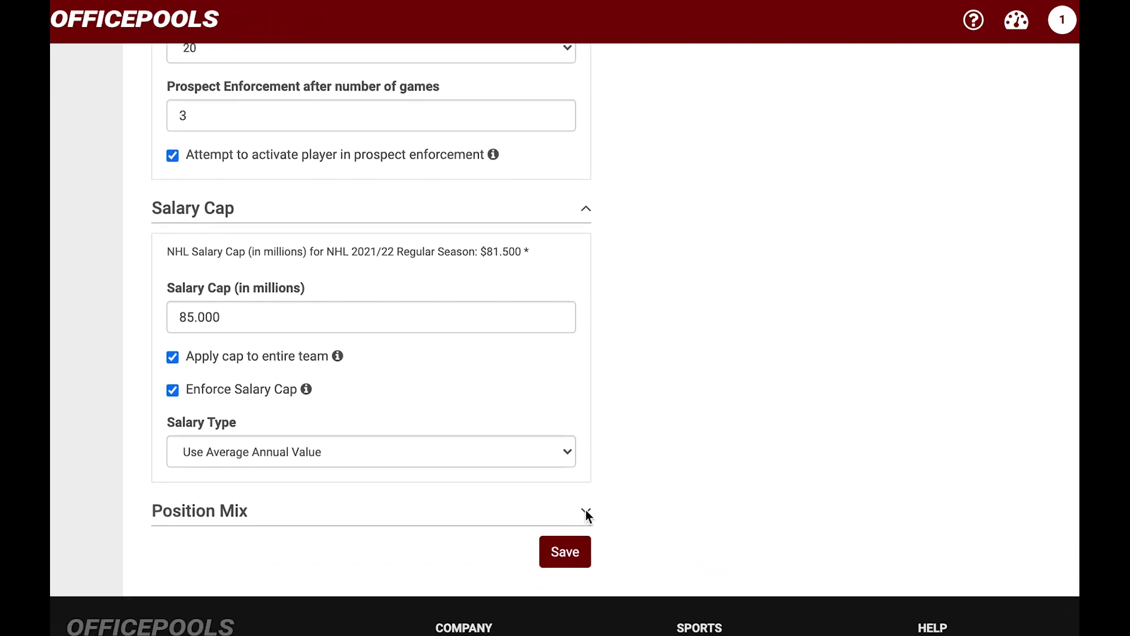
click(586, 514)
scroll(638, 472, down, 1)
scroll(638, 475, down, 2)
scroll(638, 475, up, 10)
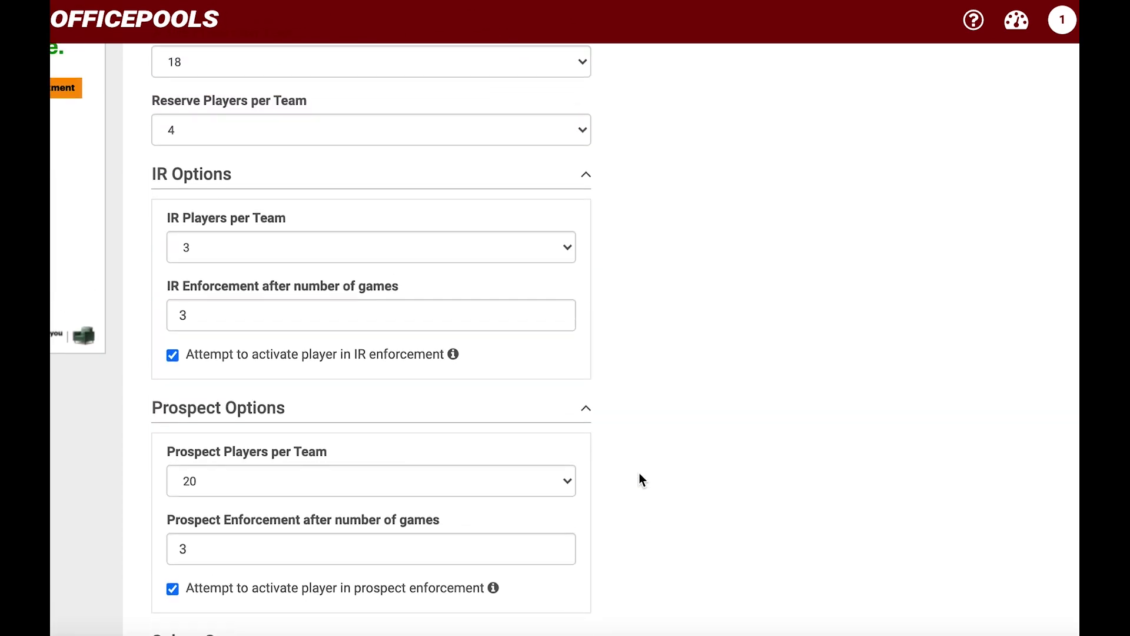
scroll(639, 473, up, 1)
scroll(660, 472, down, 1)
scroll(667, 471, down, 10)
scroll(674, 478, down, 3)
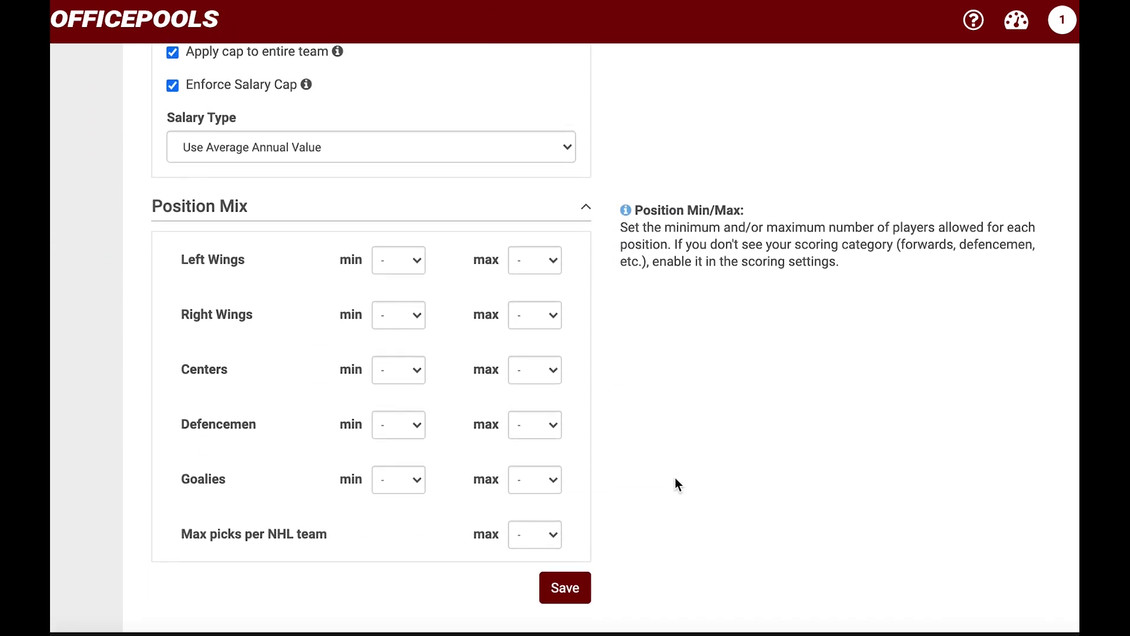
click(422, 258)
click(408, 330)
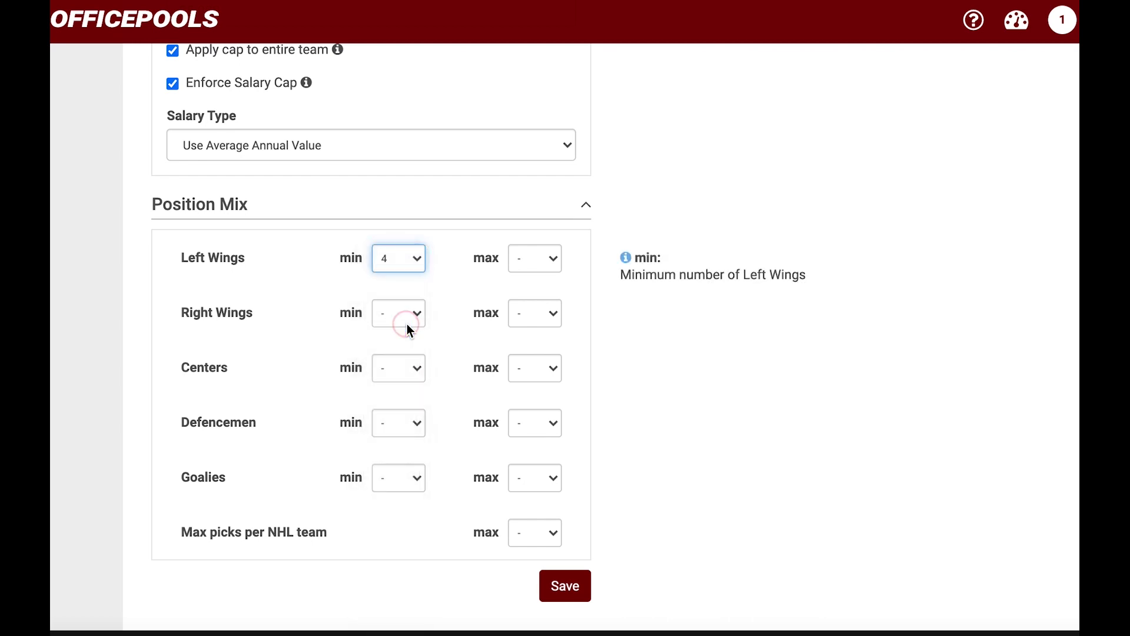
Step: Set the position mix minimums to 4 Right Wings, 4 Centers, 4 Defencemen and 2 Goalies
click(416, 315)
click(405, 384)
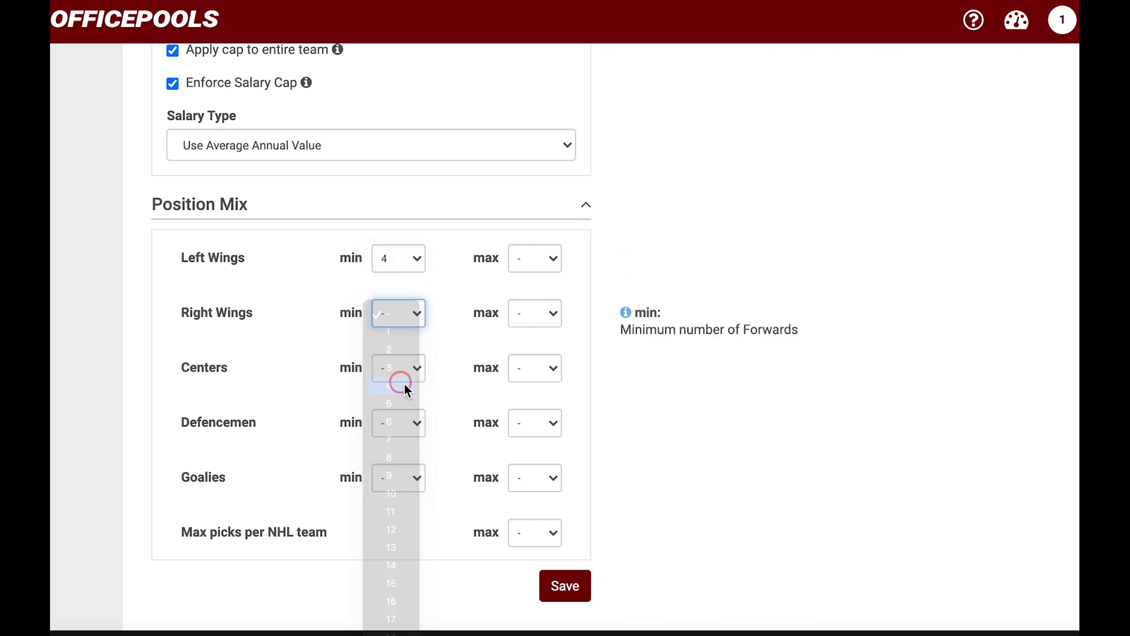
click(412, 370)
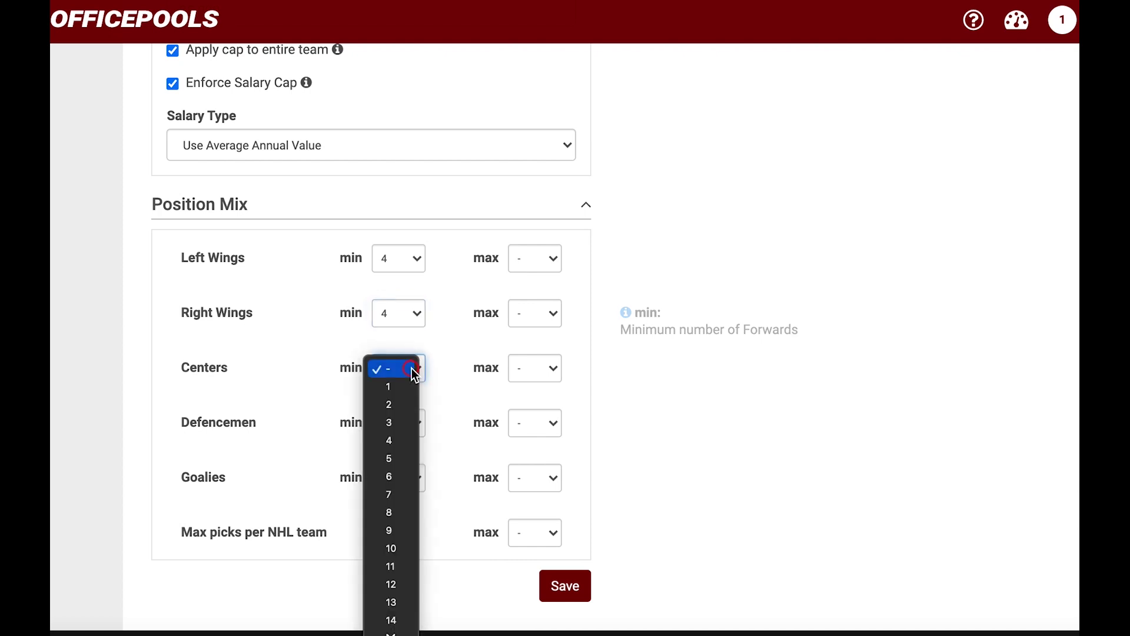
click(414, 441)
click(412, 421)
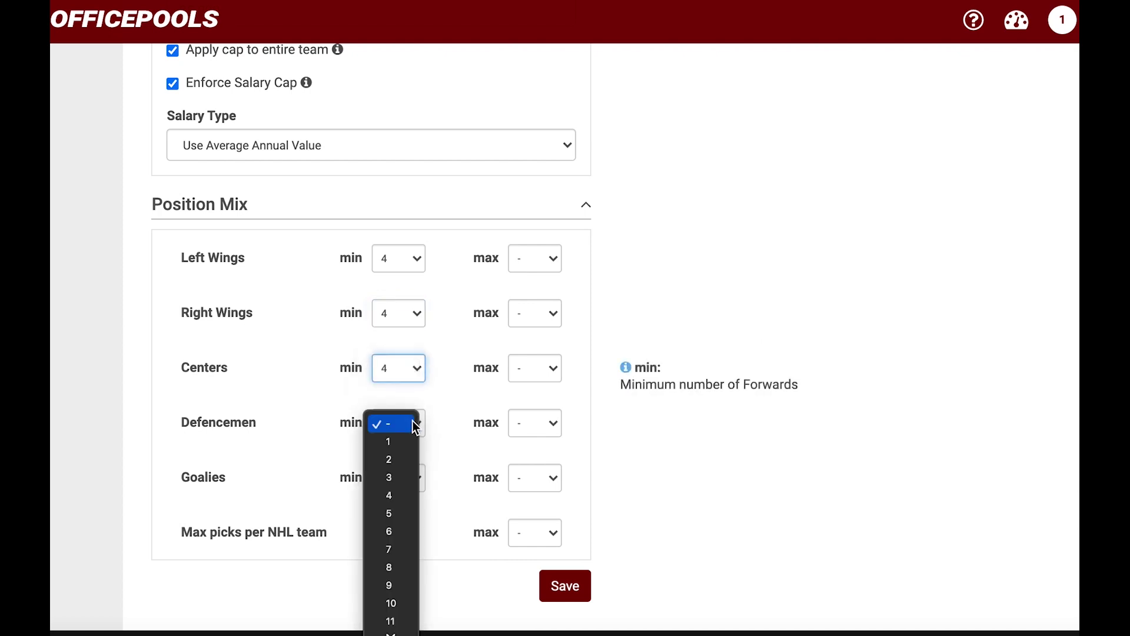
click(412, 495)
click(411, 491)
click(391, 513)
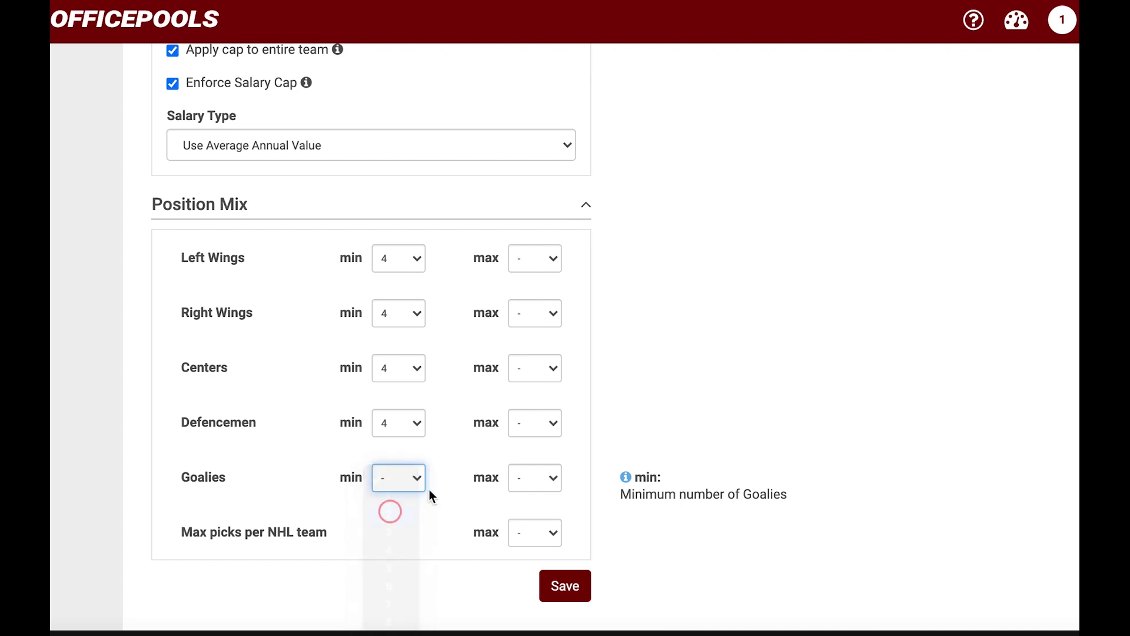
Step: Review the roster settings from active players through position mix, and save them
scroll(719, 395, down, 2)
scroll(719, 394, up, 2)
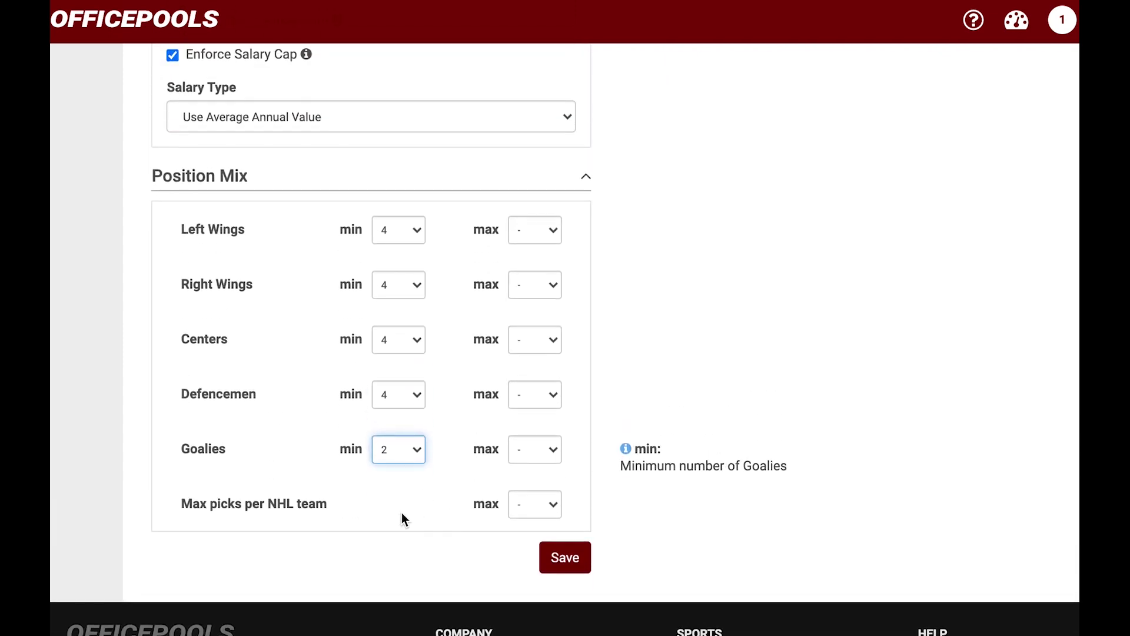
scroll(402, 515, up, 1)
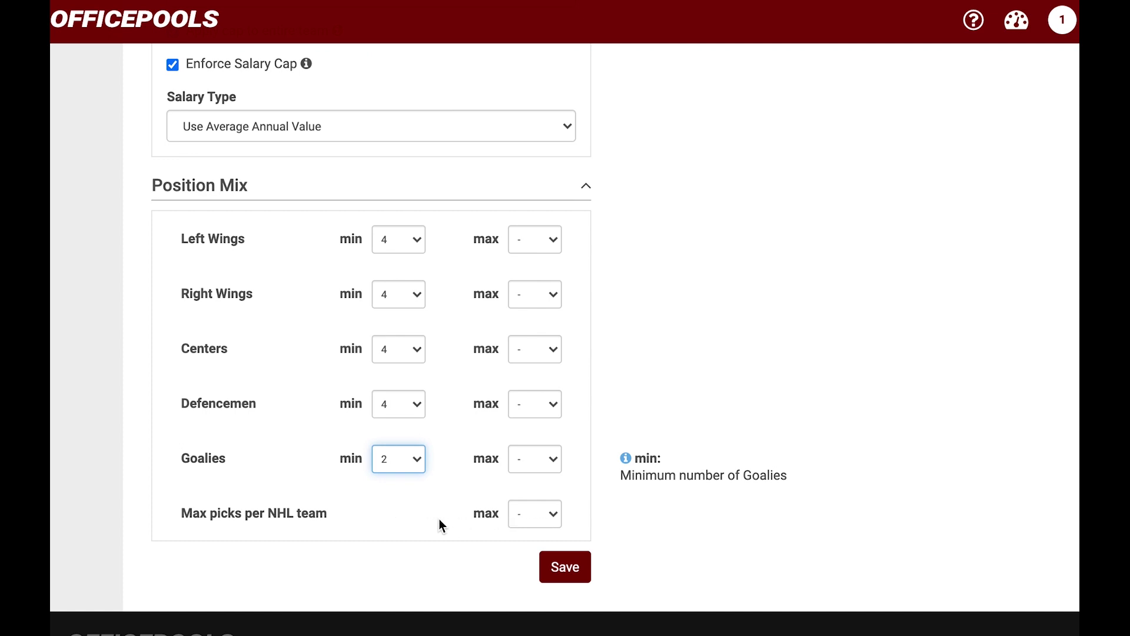
scroll(704, 479, up, 10)
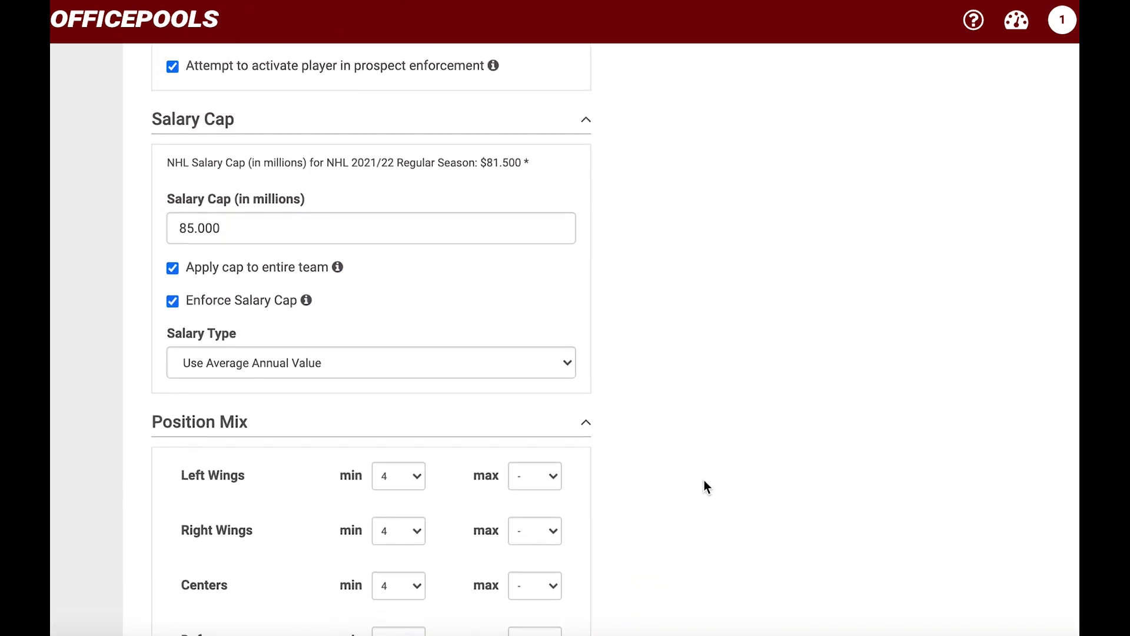
scroll(698, 481, up, 7)
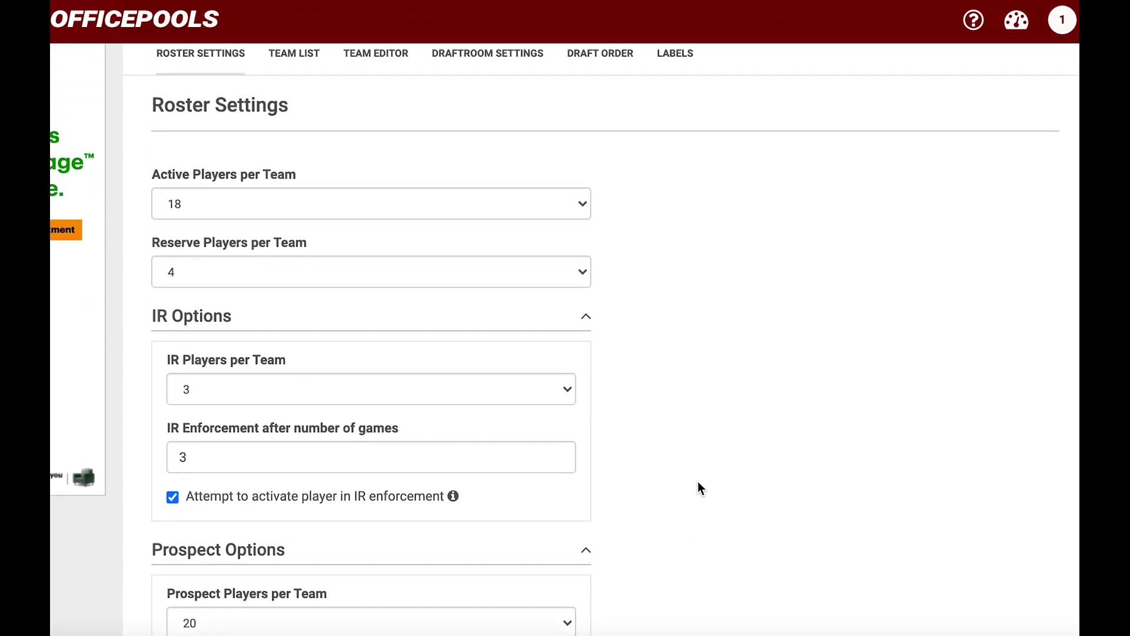
scroll(698, 482, down, 4)
scroll(697, 482, down, 10)
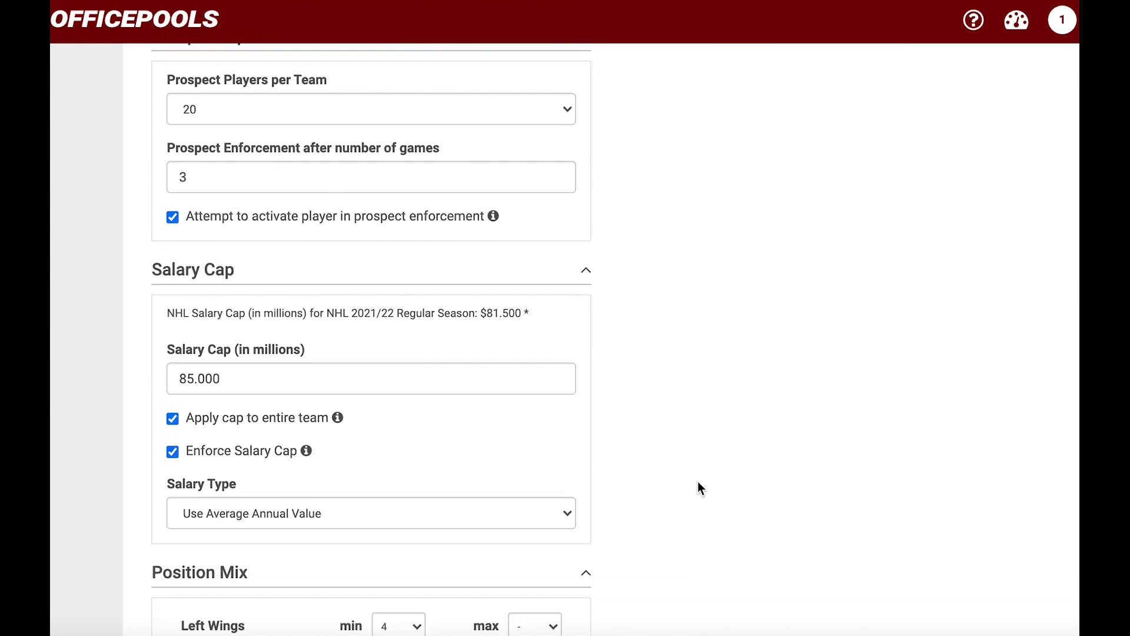
scroll(698, 481, down, 2)
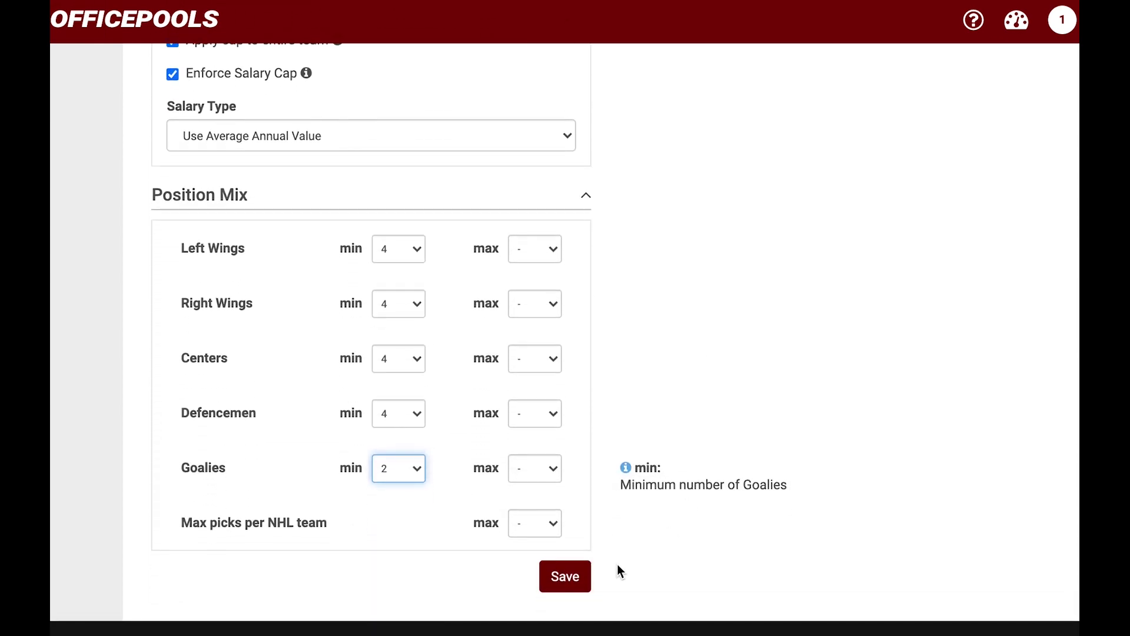
scroll(624, 556, up, 17)
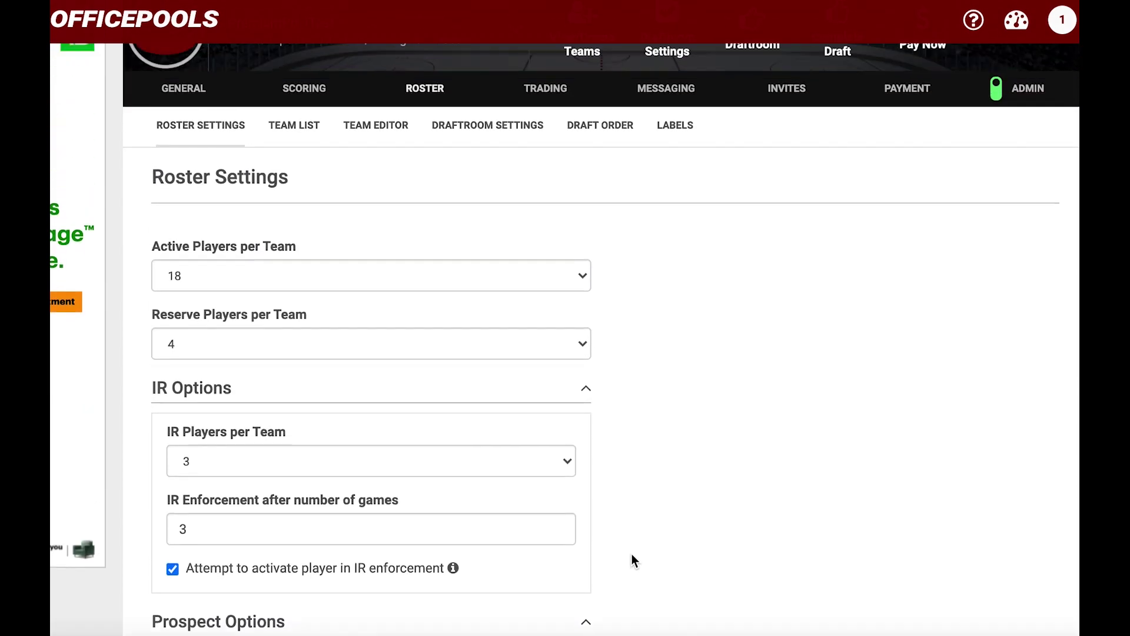
scroll(631, 554, down, 18)
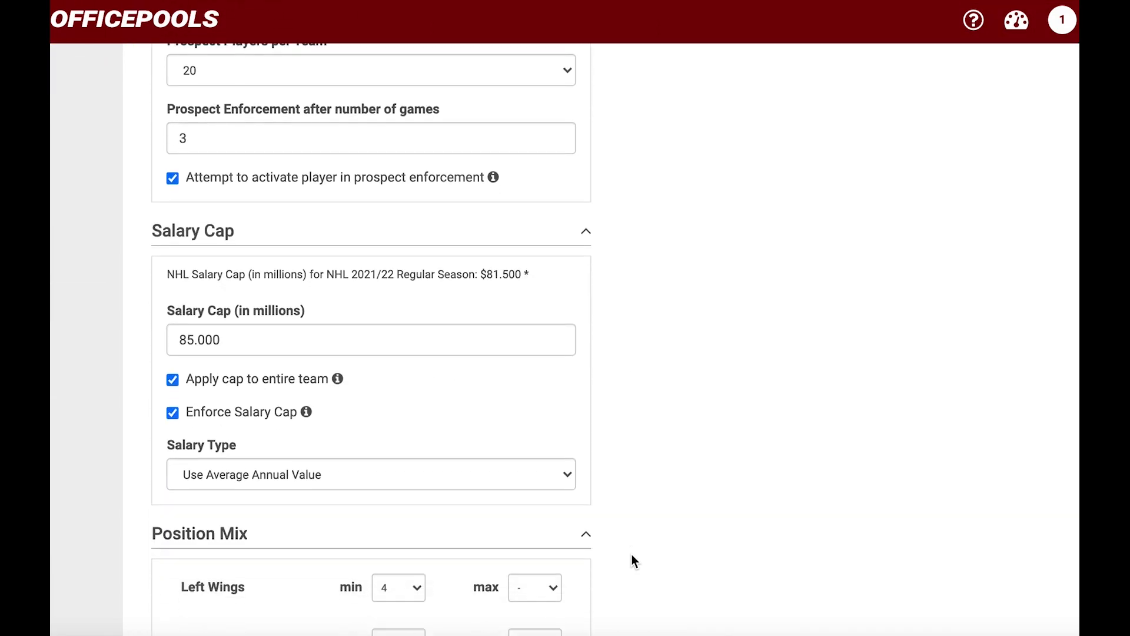
click(575, 550)
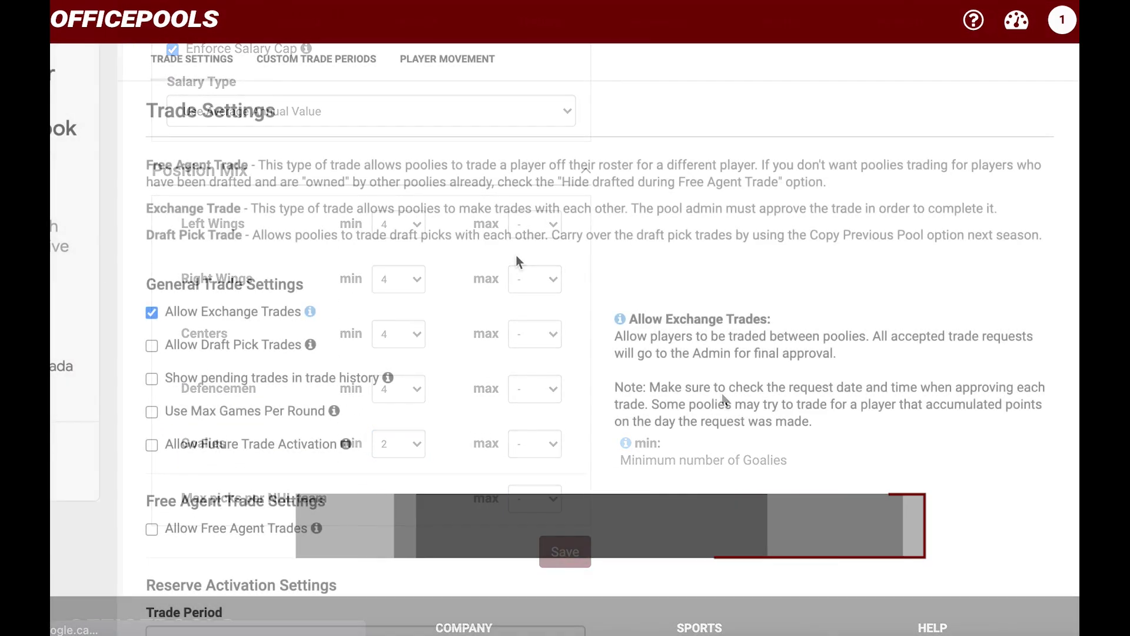
Step: Review the trade type descriptions on the Trade Settings page and enable Allow Draft Pick Trades
scroll(515, 256, up, 3)
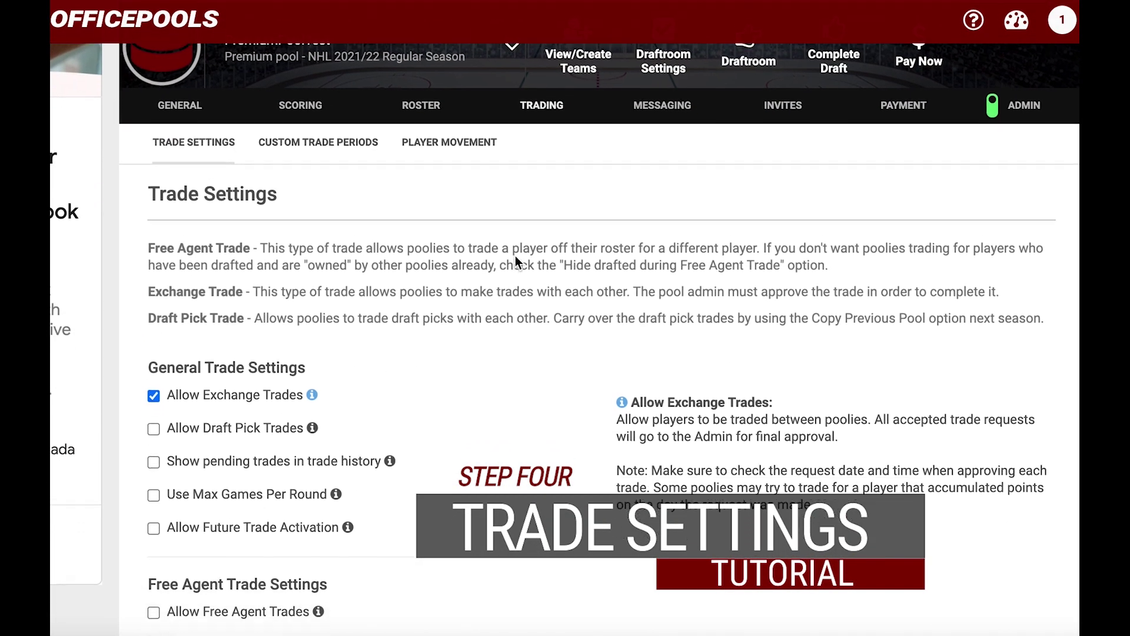
scroll(515, 256, down, 1)
scroll(515, 259, down, 1)
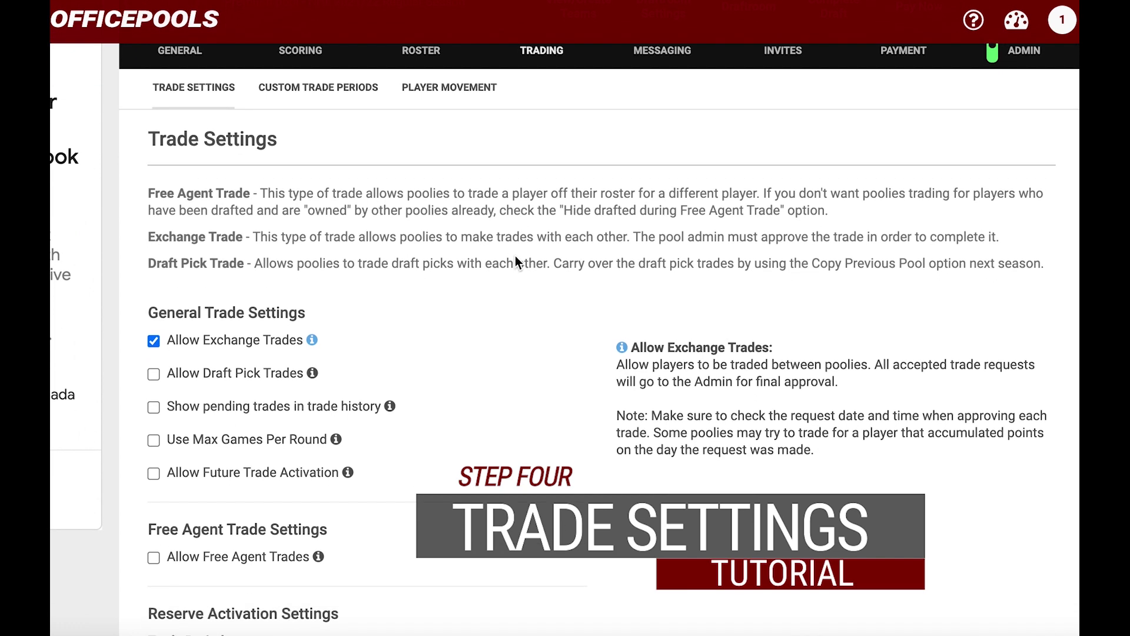
scroll(515, 256, up, 1)
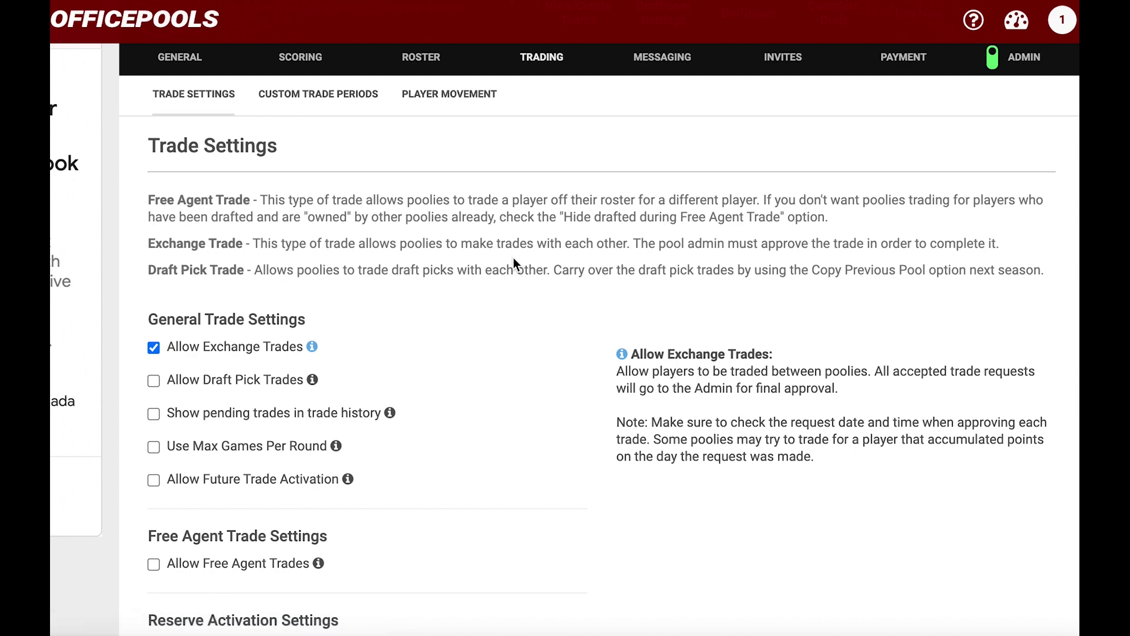
scroll(514, 259, down, 2)
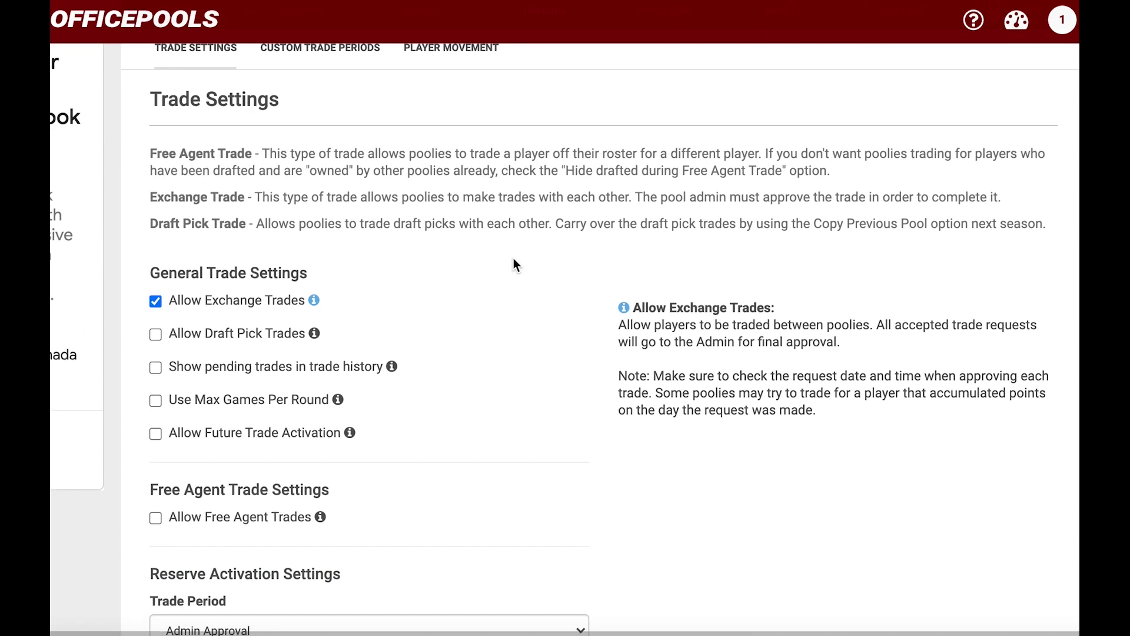
scroll(517, 265, down, 1)
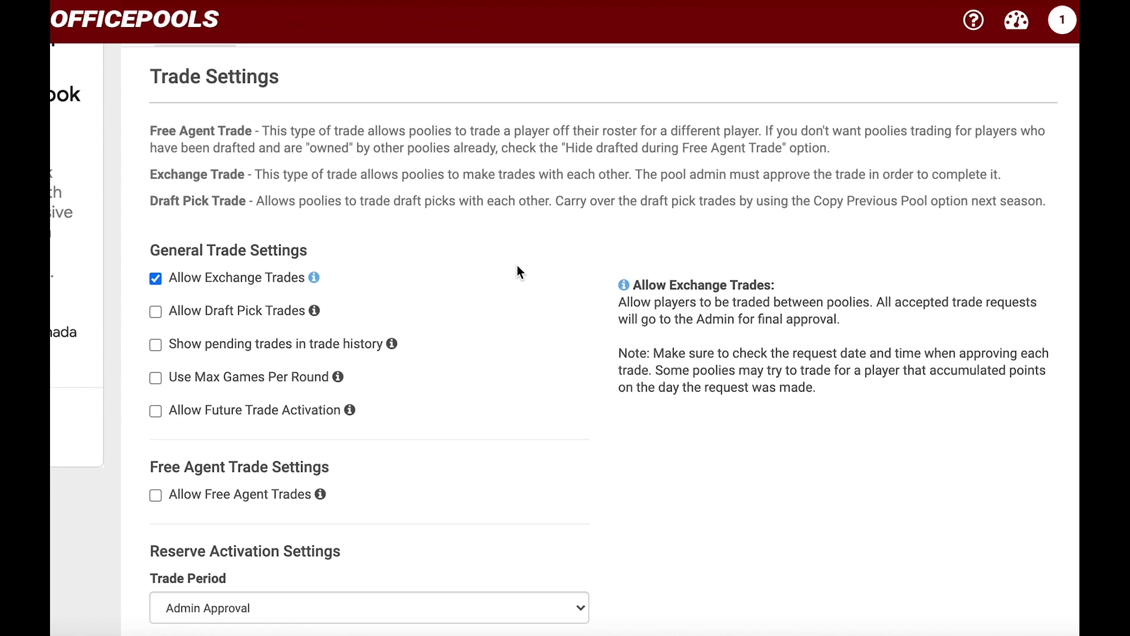
scroll(518, 271, down, 1)
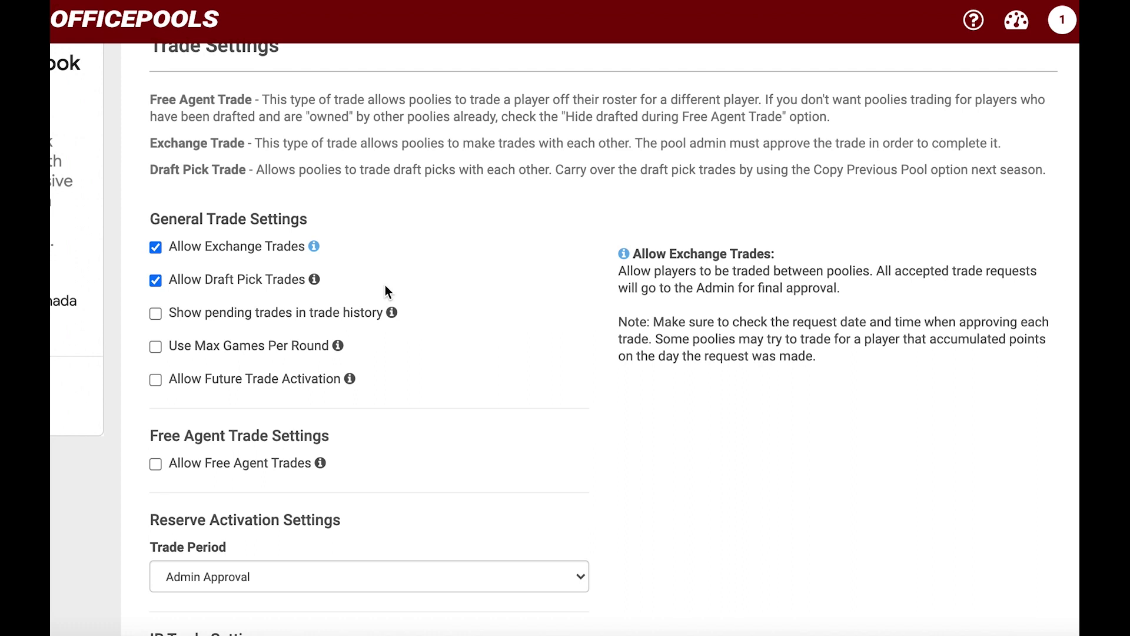
scroll(352, 325, up, 1)
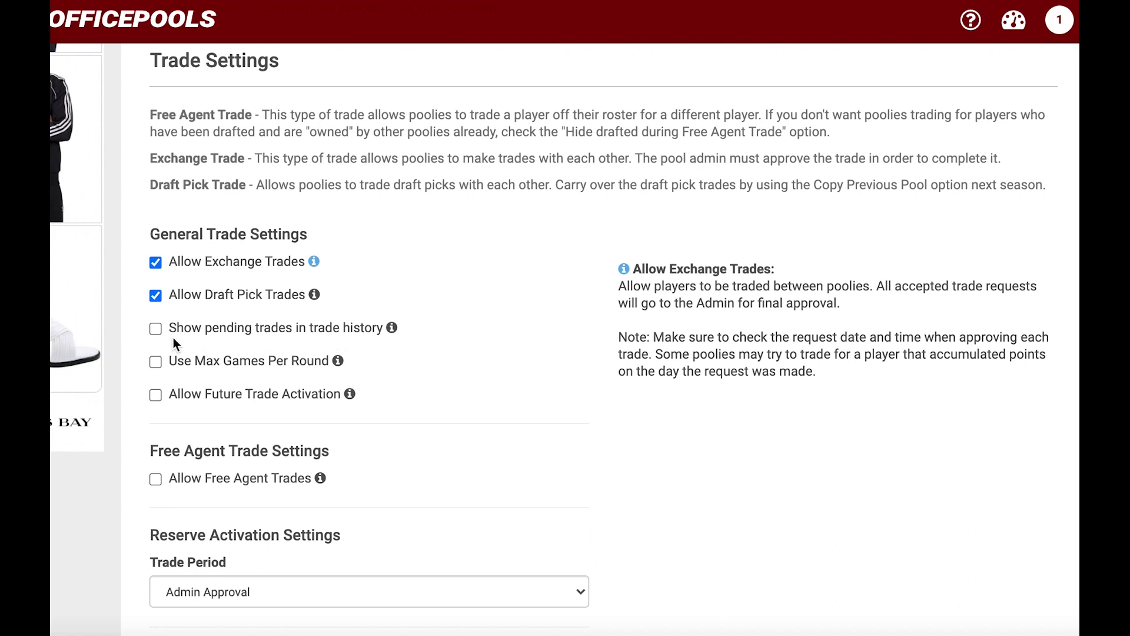
Step: Show the explanation for Use Max Games Per Round, and enable Allow Future Trade Activation with its explanation displayed
click(339, 361)
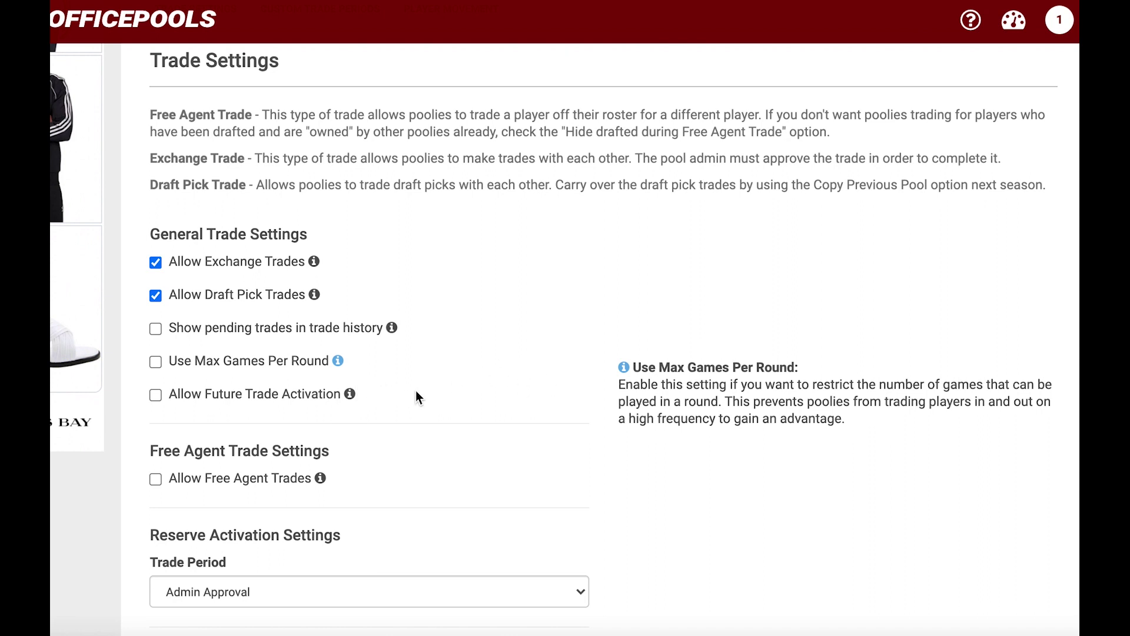
scroll(451, 396, down, 1)
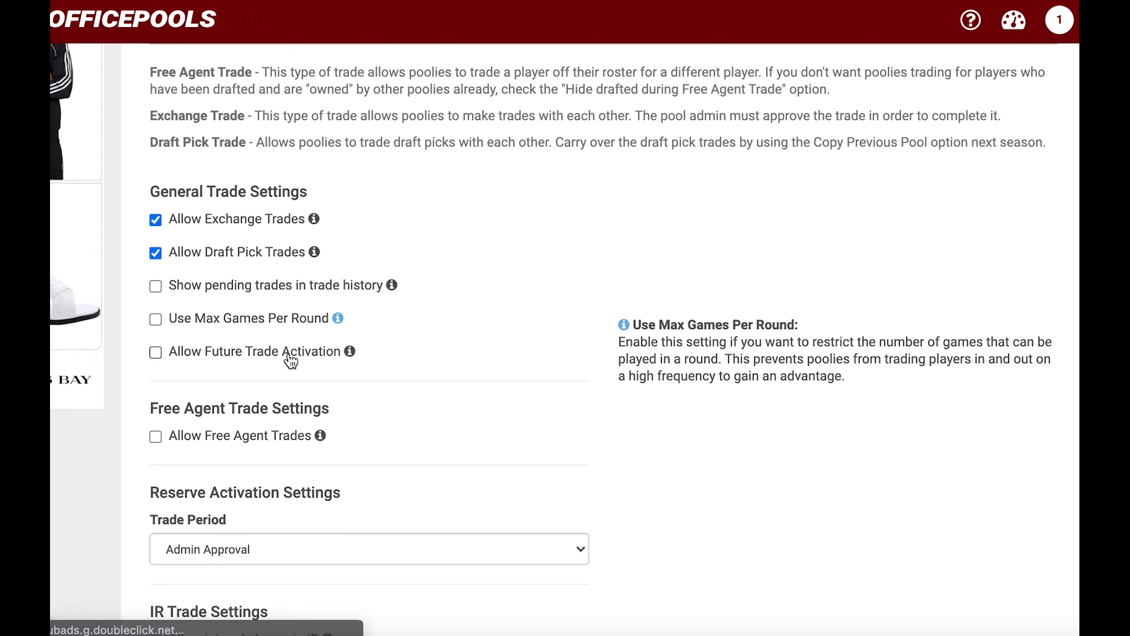
click(156, 353)
click(351, 351)
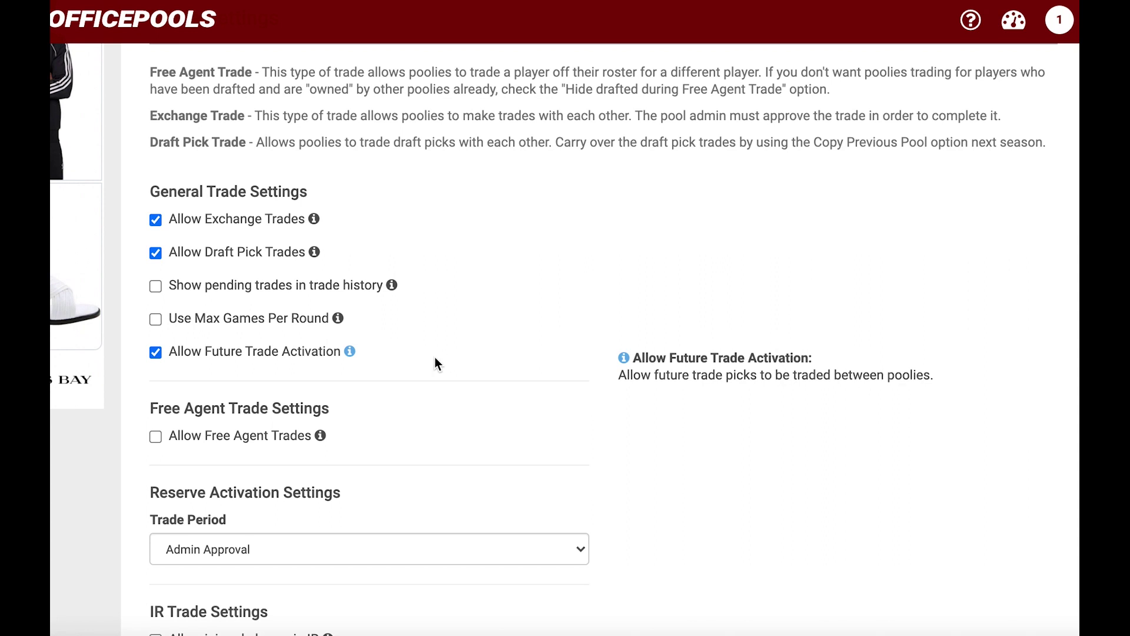
Step: Allow free agent trades and set their trade period to Daily
scroll(435, 357, down, 1)
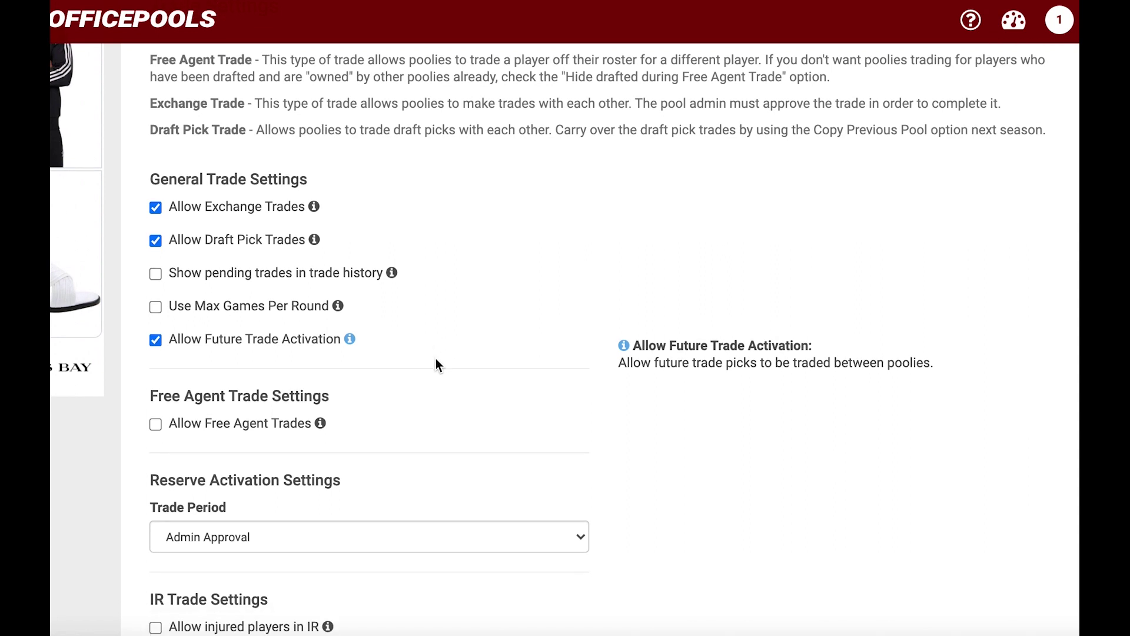
scroll(436, 358, down, 3)
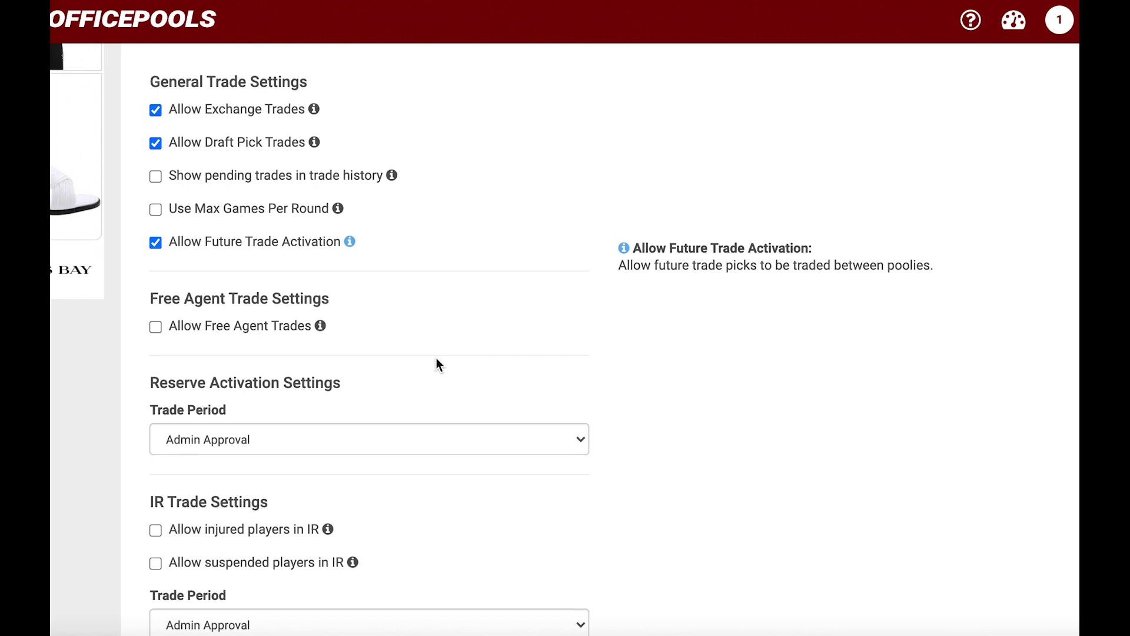
scroll(448, 353, down, 2)
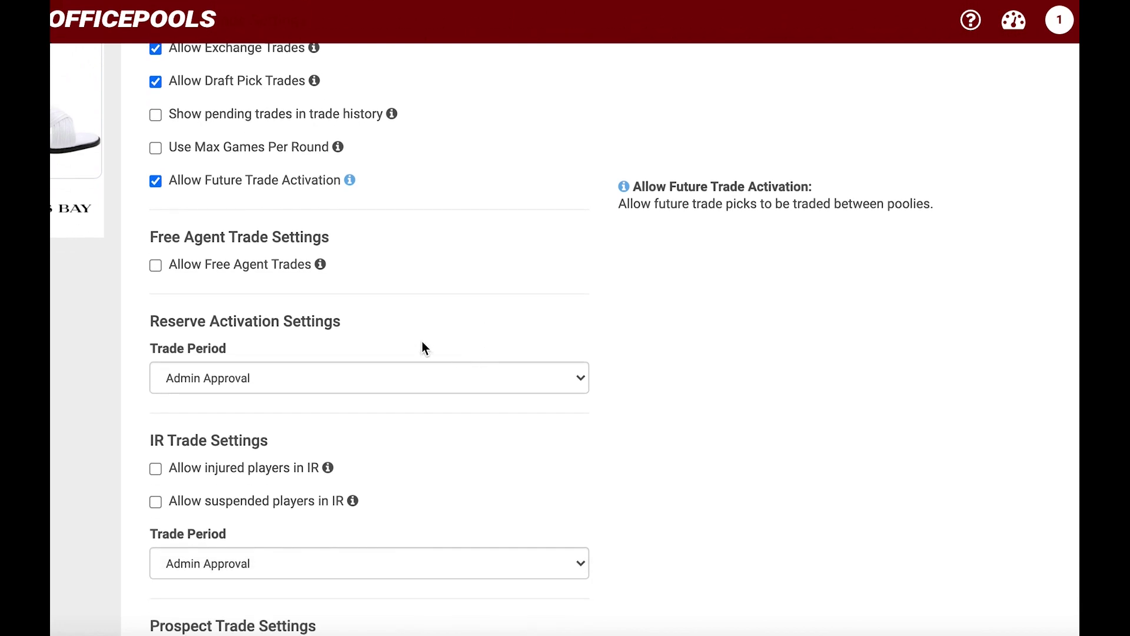
click(157, 266)
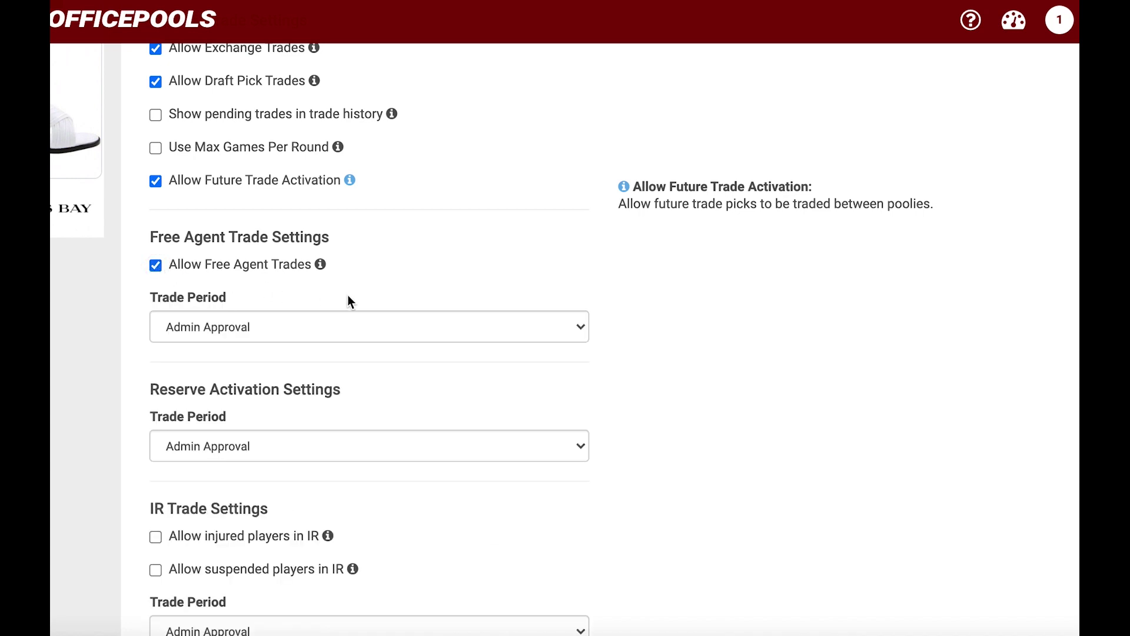
click(441, 328)
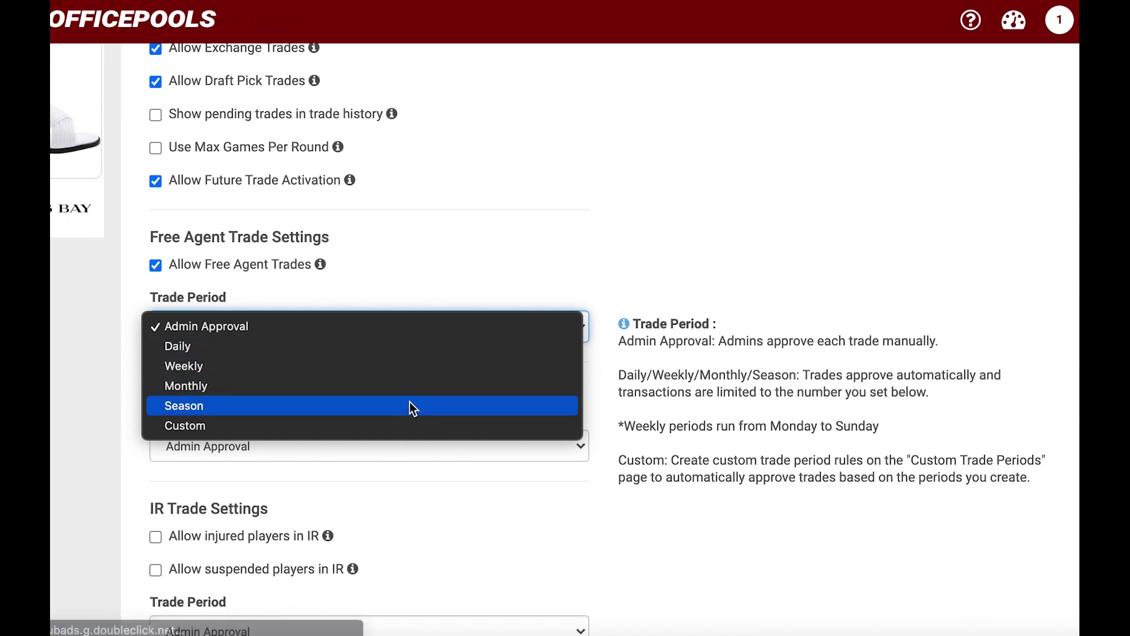
click(407, 353)
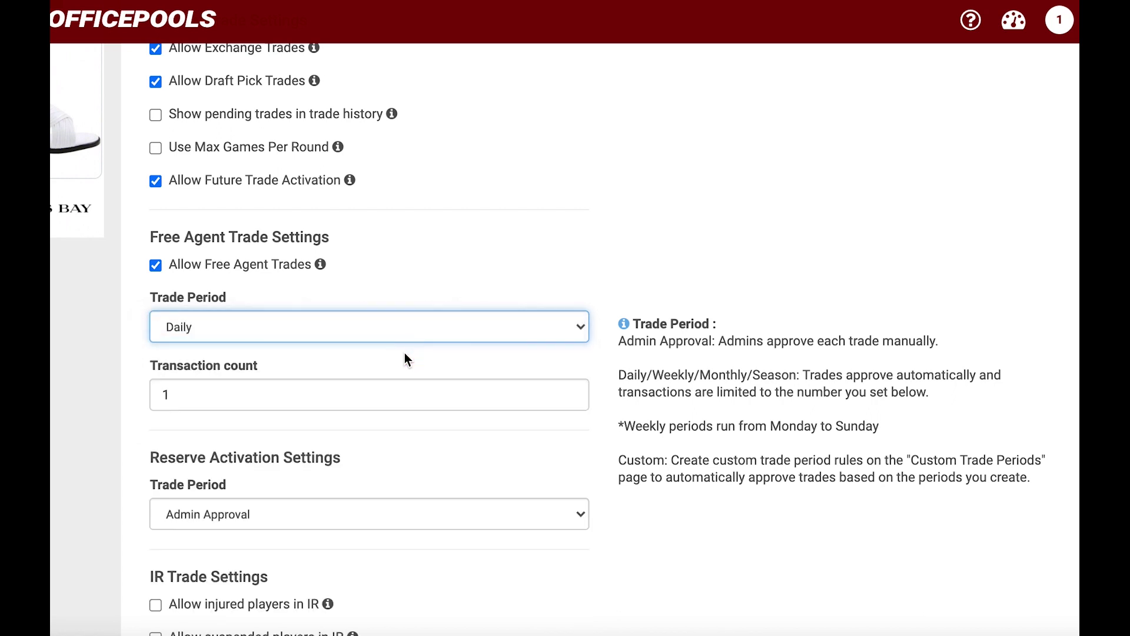
Step: Set the free agent trade transaction count to 10
triple_click(574, 391)
click(724, 293)
click(574, 392)
click(574, 393)
click(574, 393)
click(574, 393)
click(574, 392)
click(574, 392)
click(686, 298)
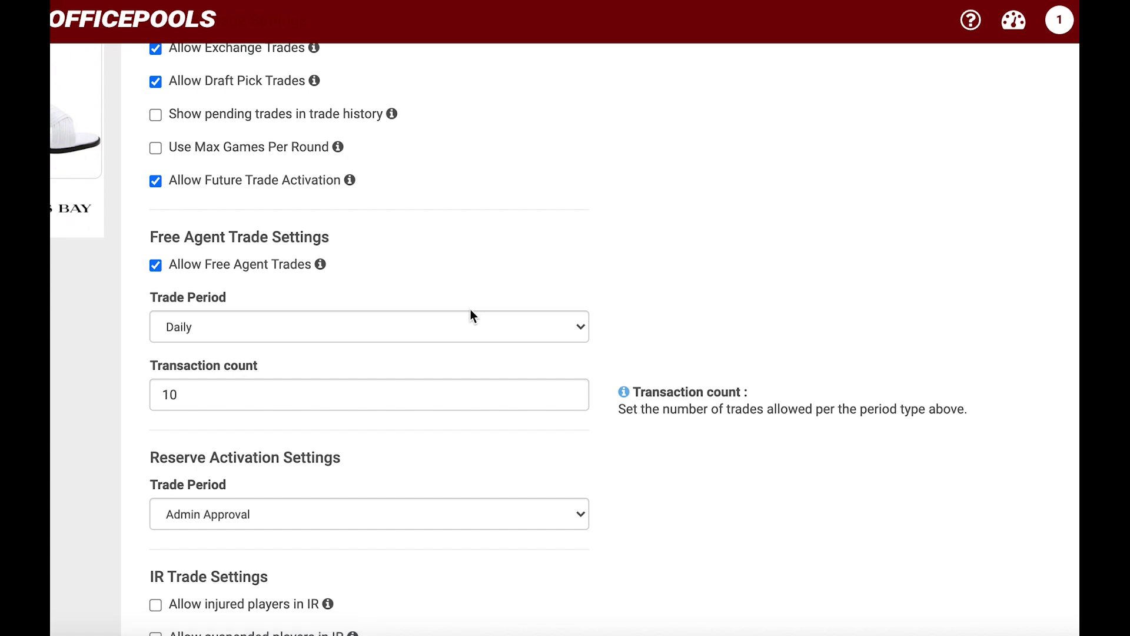
Step: Set the trade period for reserve activations to Daily
scroll(469, 315, down, 1)
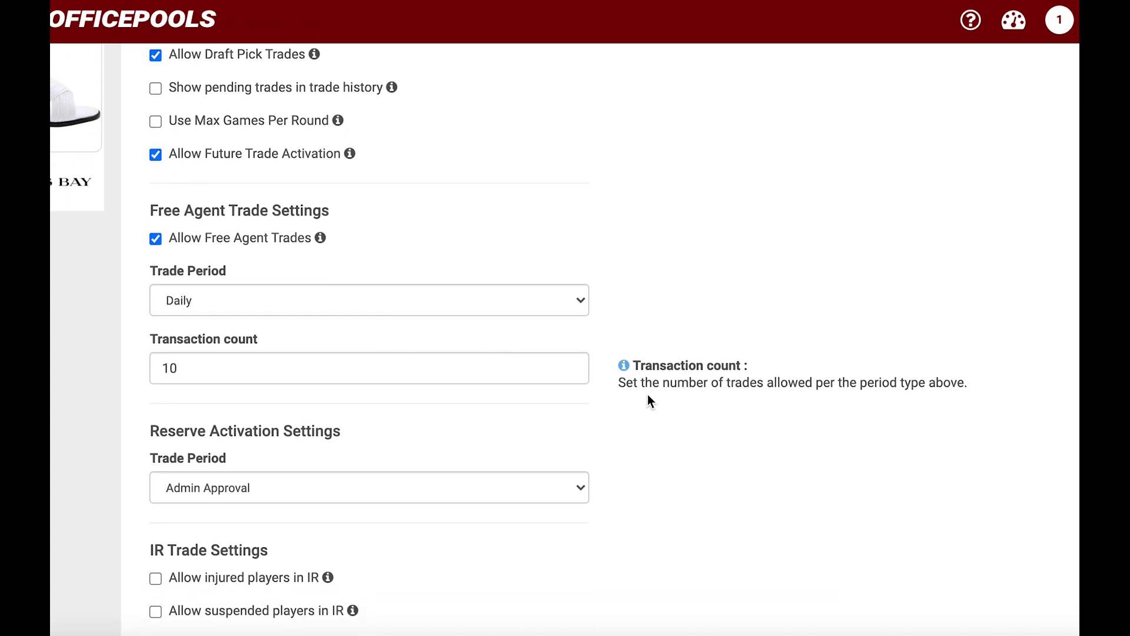
scroll(648, 393, down, 3)
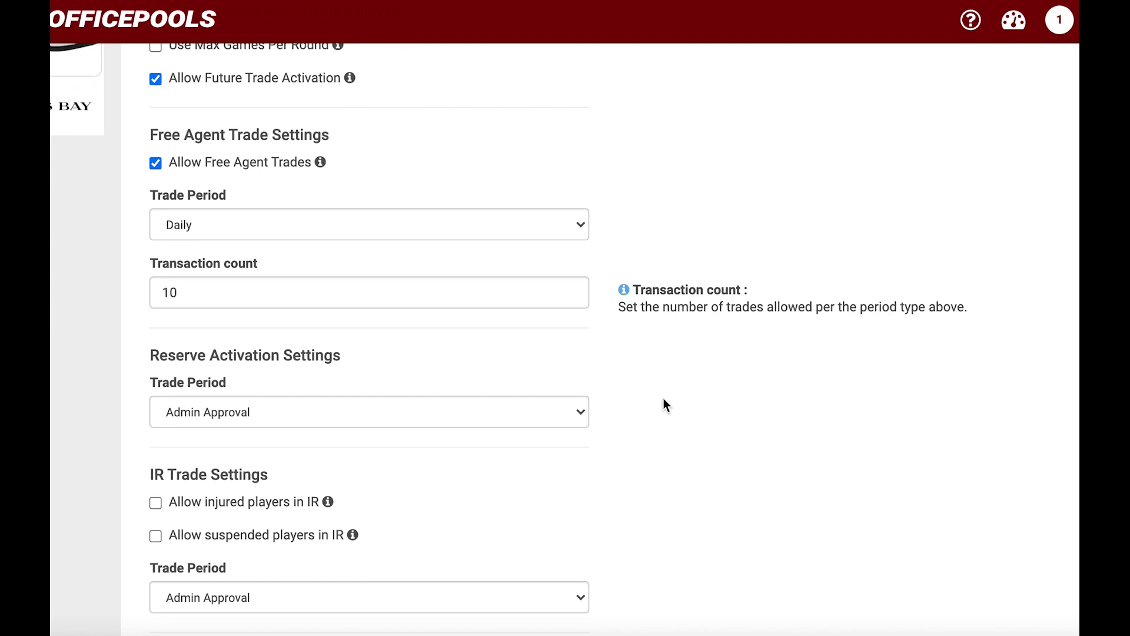
scroll(664, 399, down, 7)
scroll(663, 398, down, 1)
scroll(663, 398, up, 1)
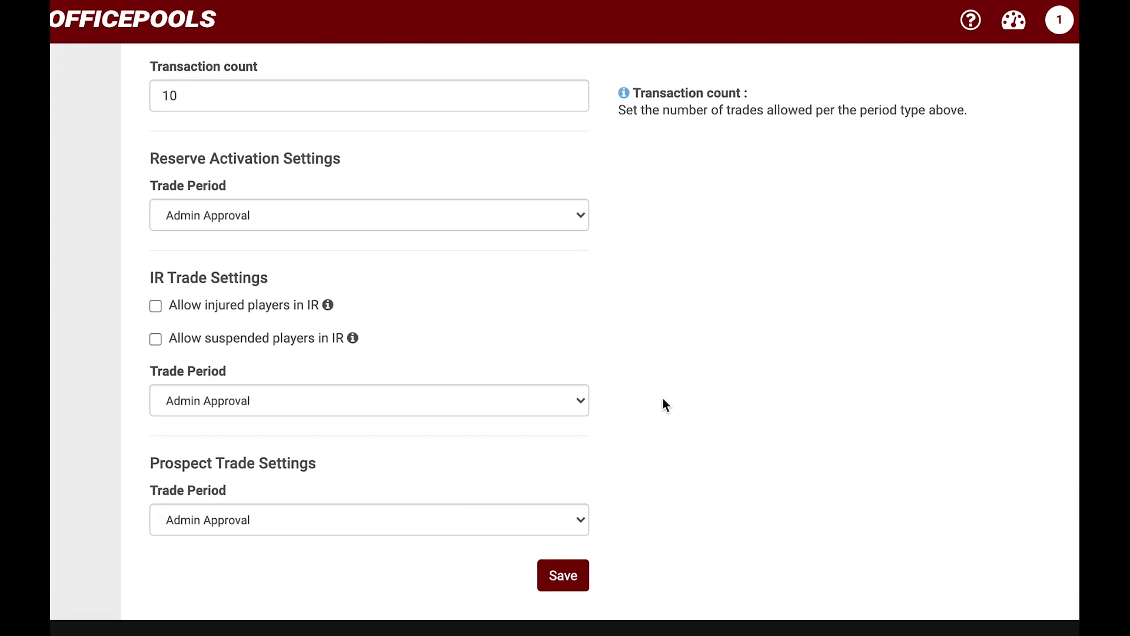
click(581, 217)
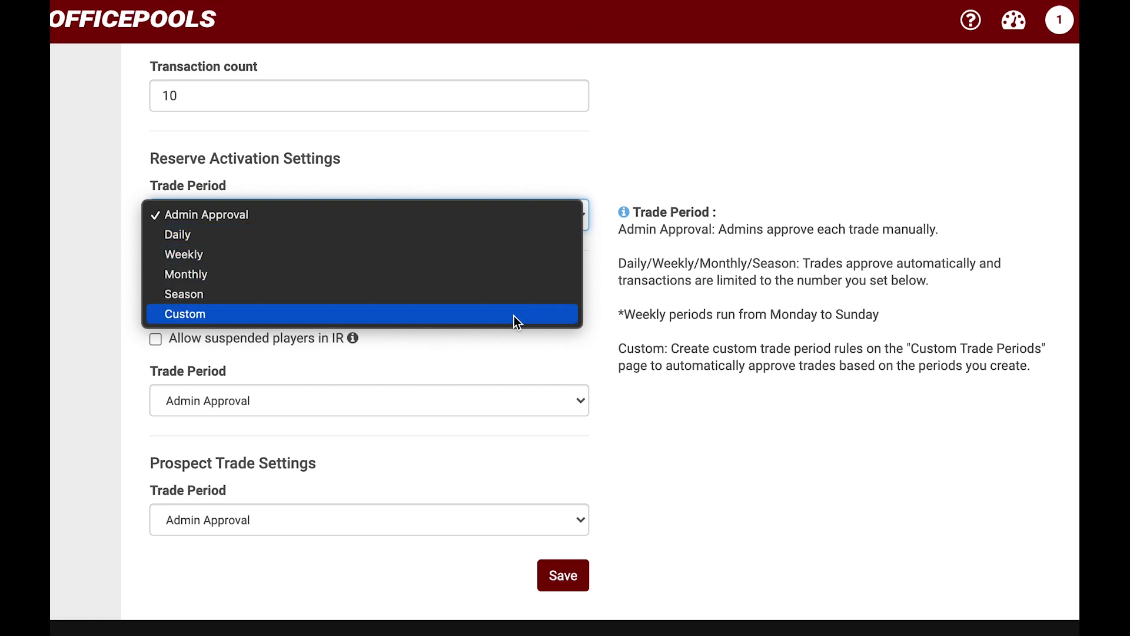
click(539, 236)
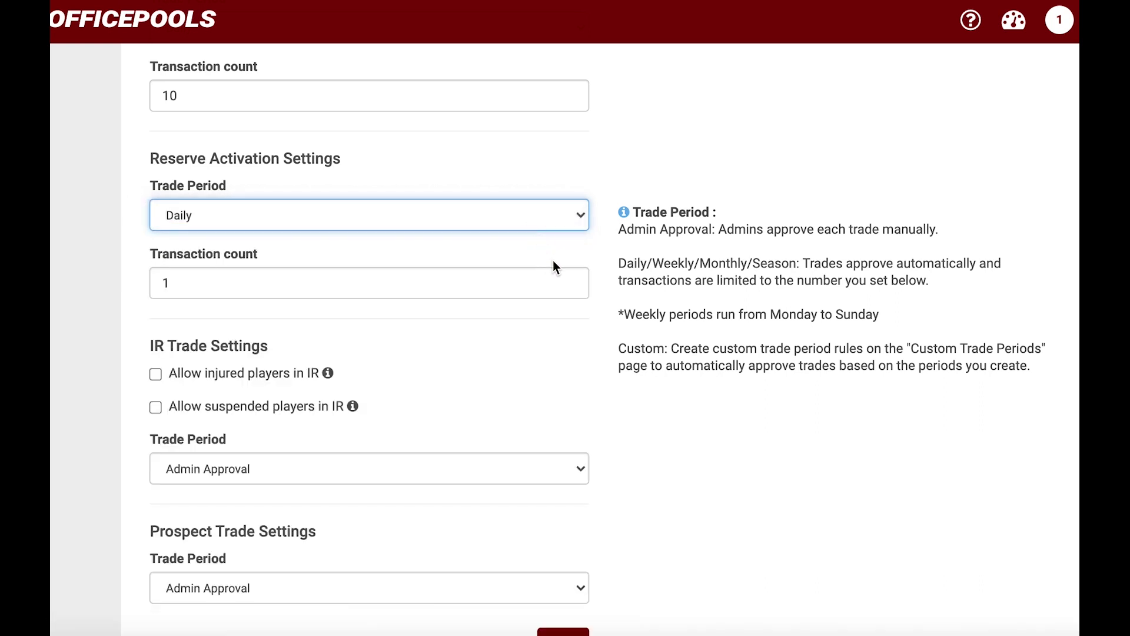
Step: Set the transaction count for reserve activations to 4
click(571, 278)
click(571, 278)
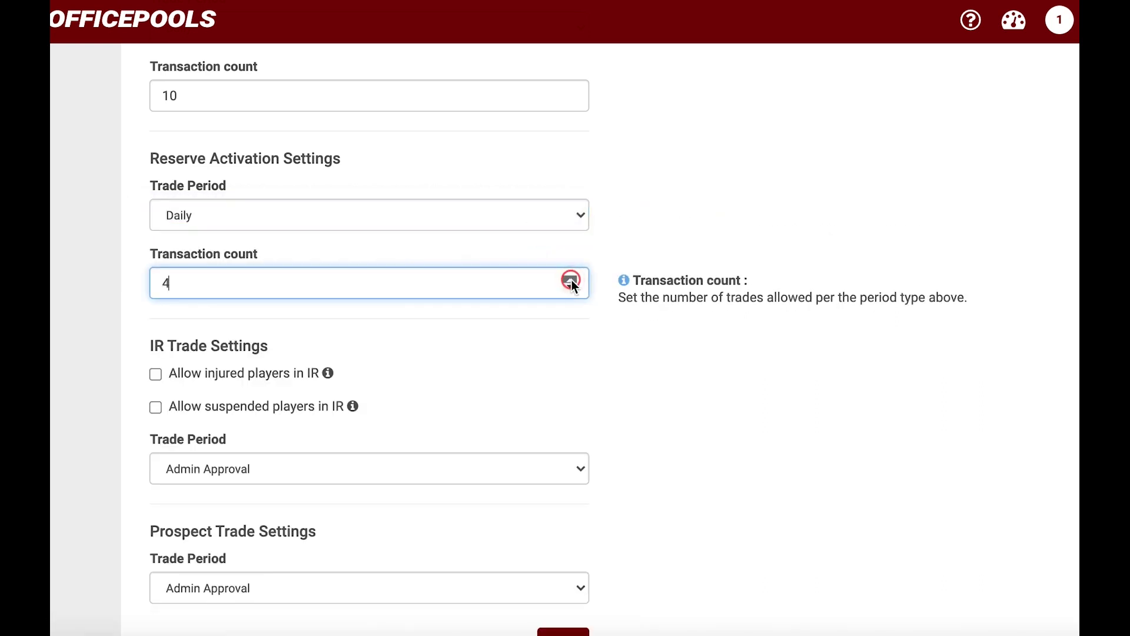
click(651, 339)
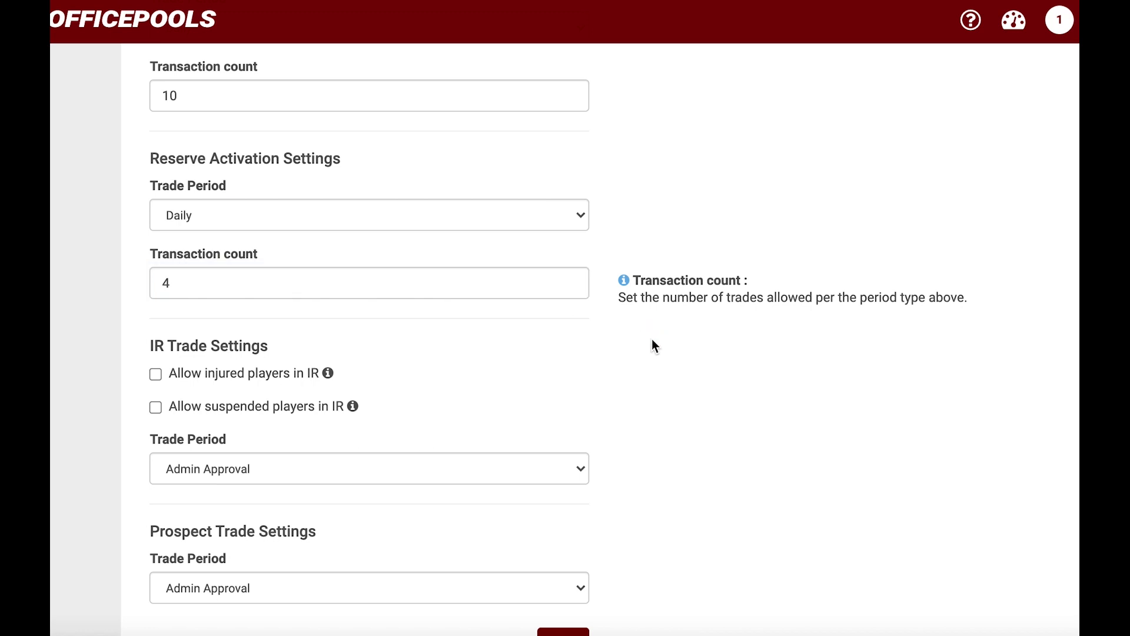
Step: Set the trade period for IR trades to Daily
scroll(651, 340, down, 2)
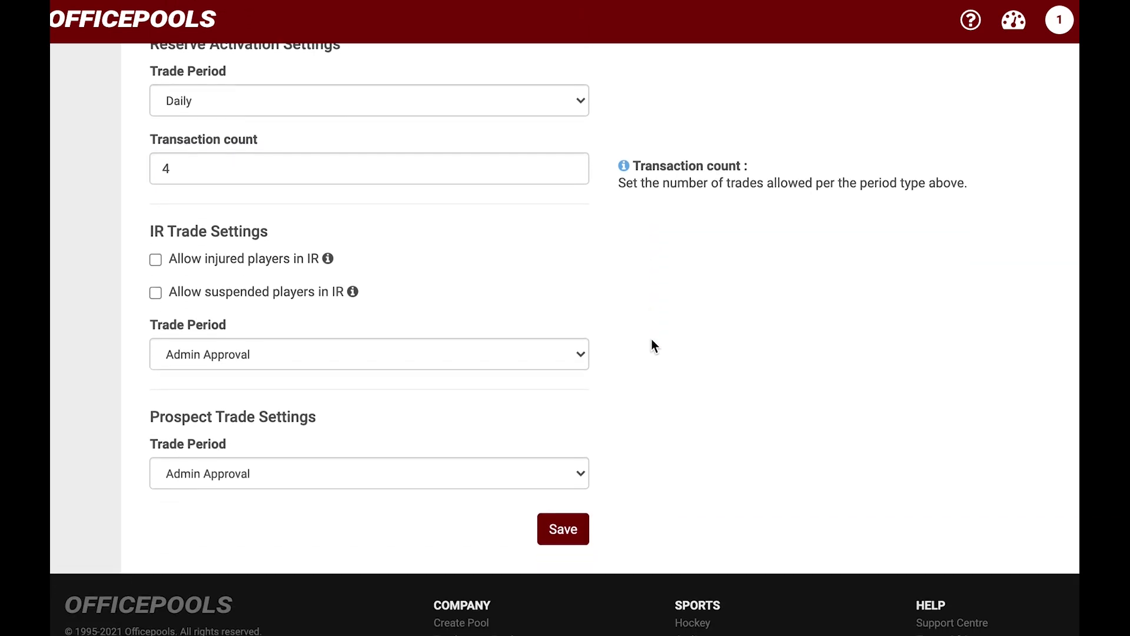
scroll(654, 338, down, 1)
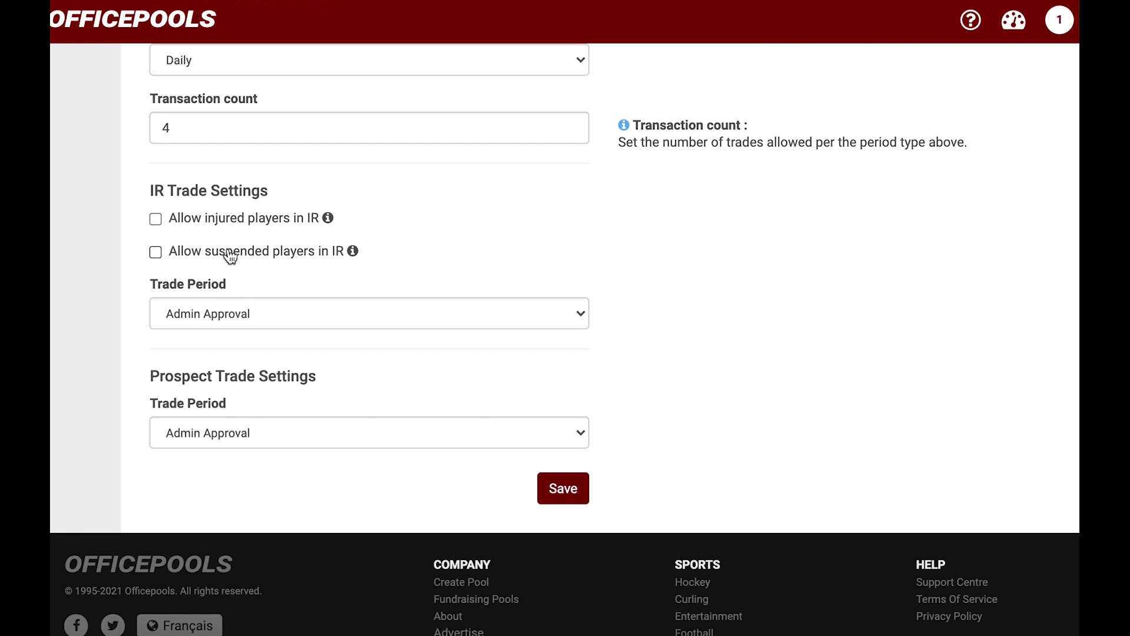
click(360, 315)
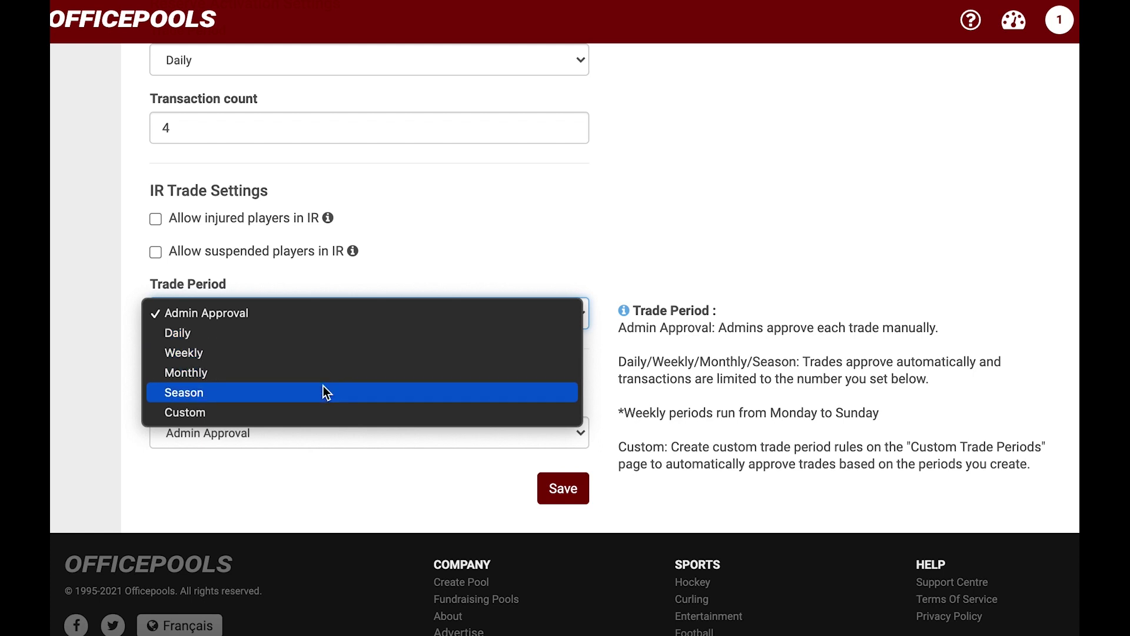
click(319, 334)
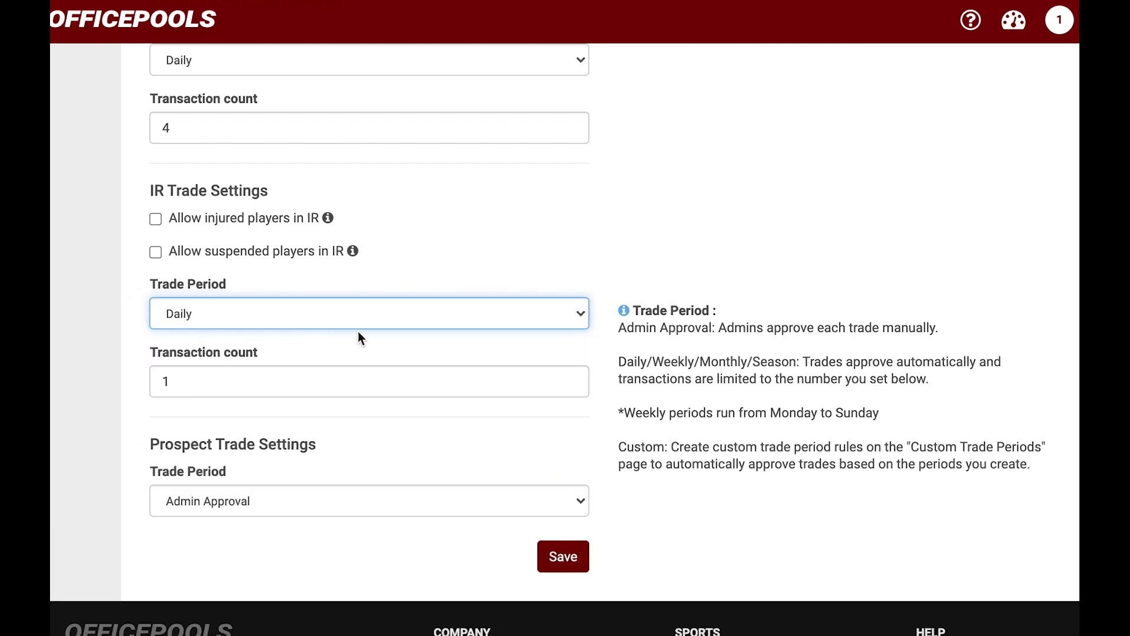
Step: Set the IR trade transaction count to 10
click(573, 377)
click(573, 377)
click(573, 377)
click(573, 376)
click(573, 377)
click(573, 377)
click(573, 377)
click(573, 376)
click(572, 377)
click(689, 321)
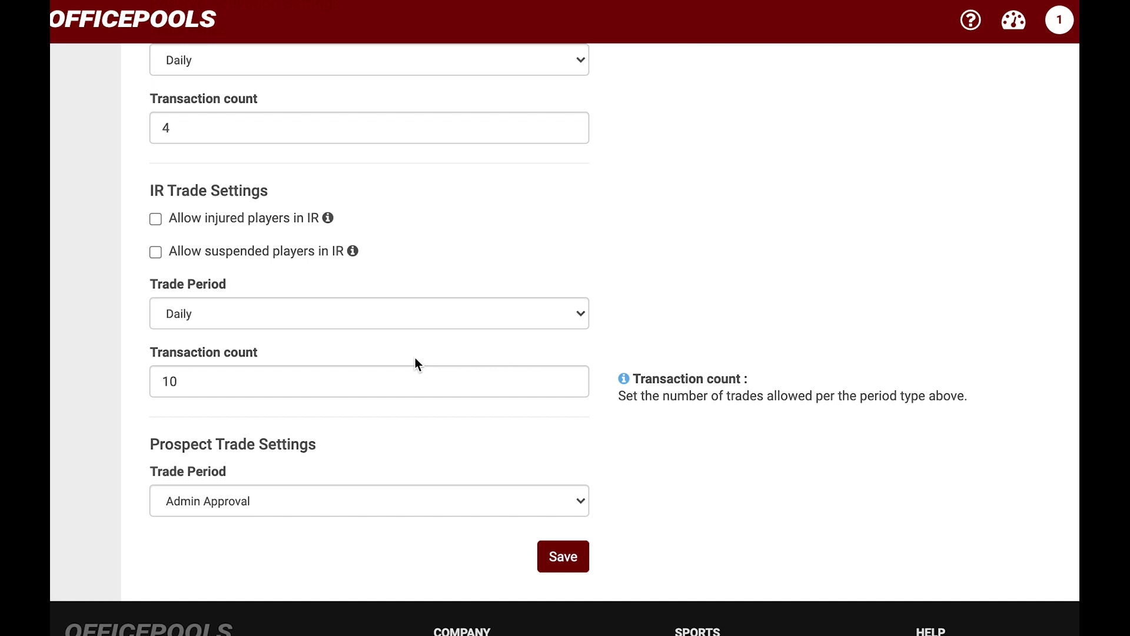
Step: Look through the trade period options for prospect trades and choose Admin Approval
scroll(415, 363, down, 1)
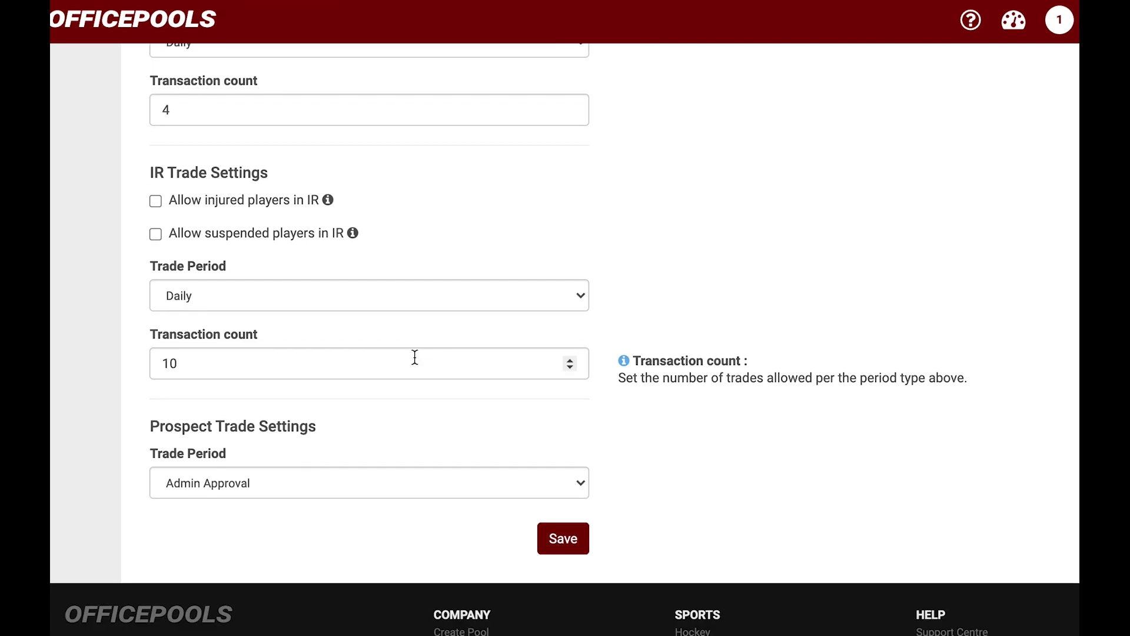
scroll(415, 356, down, 2)
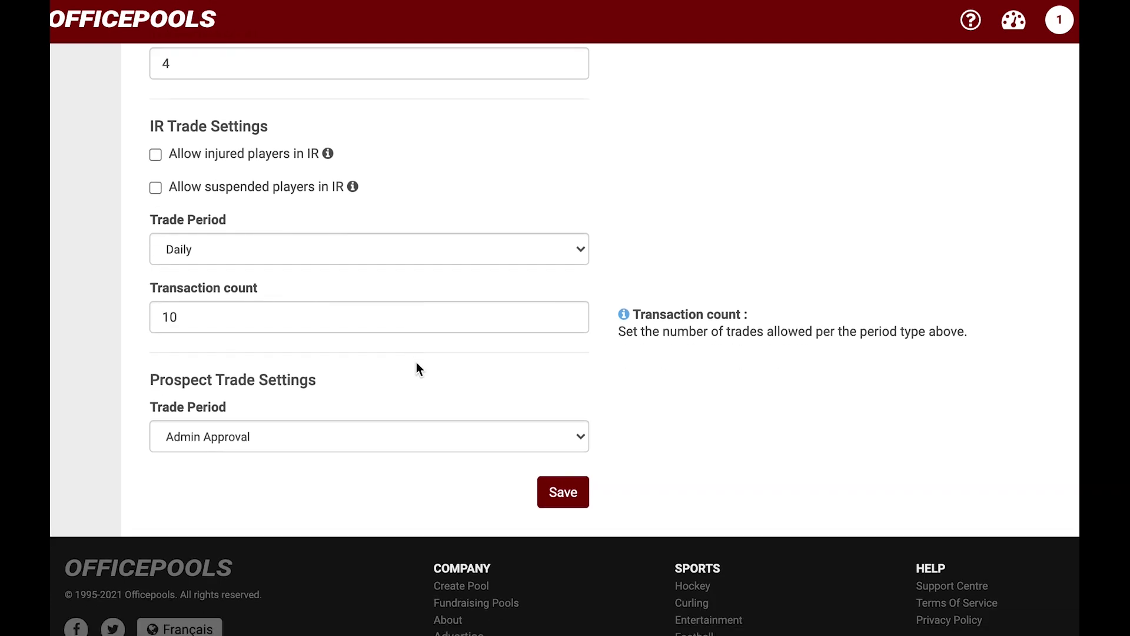
scroll(419, 370, down, 1)
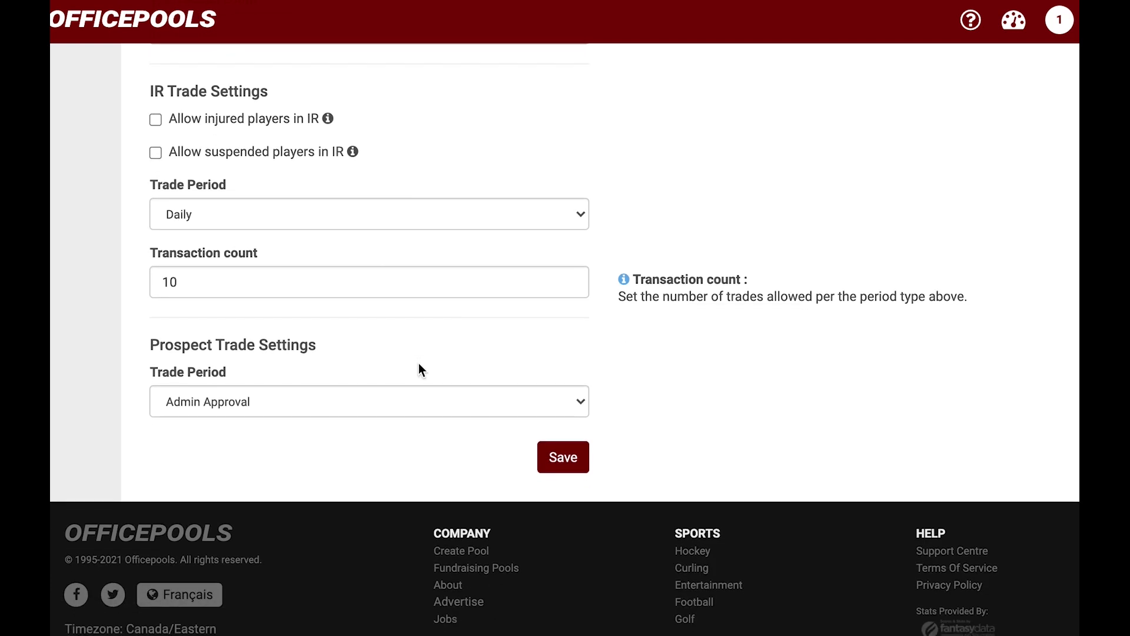
click(571, 403)
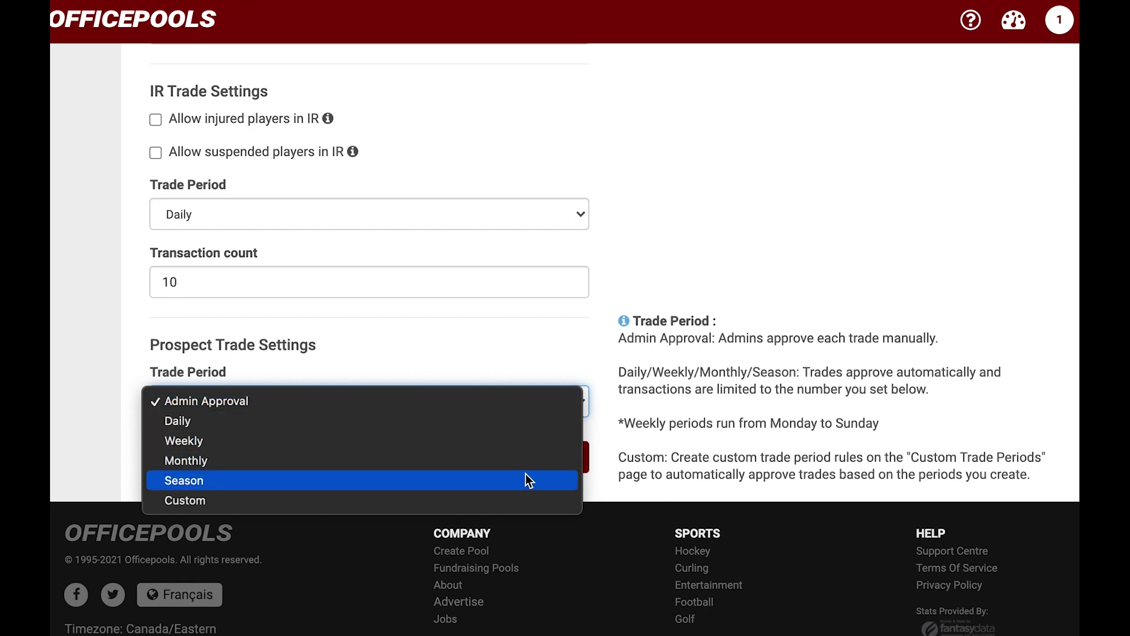
click(533, 400)
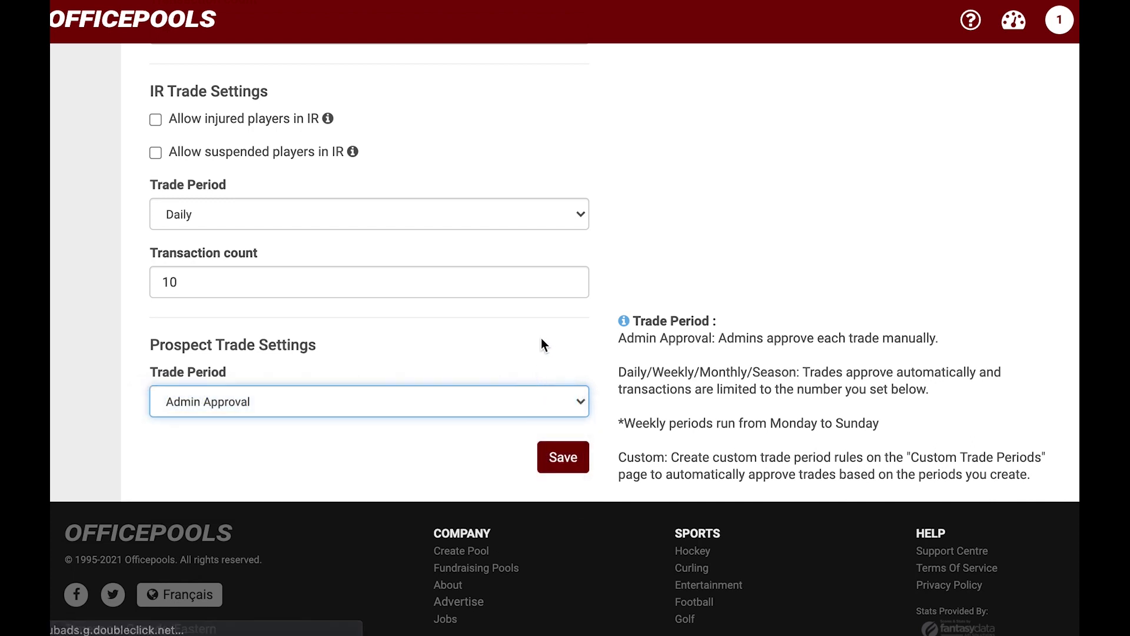
Step: Review all trade settings from the general section to the prospect section, and save them
scroll(538, 337, up, 1)
scroll(538, 338, up, 3)
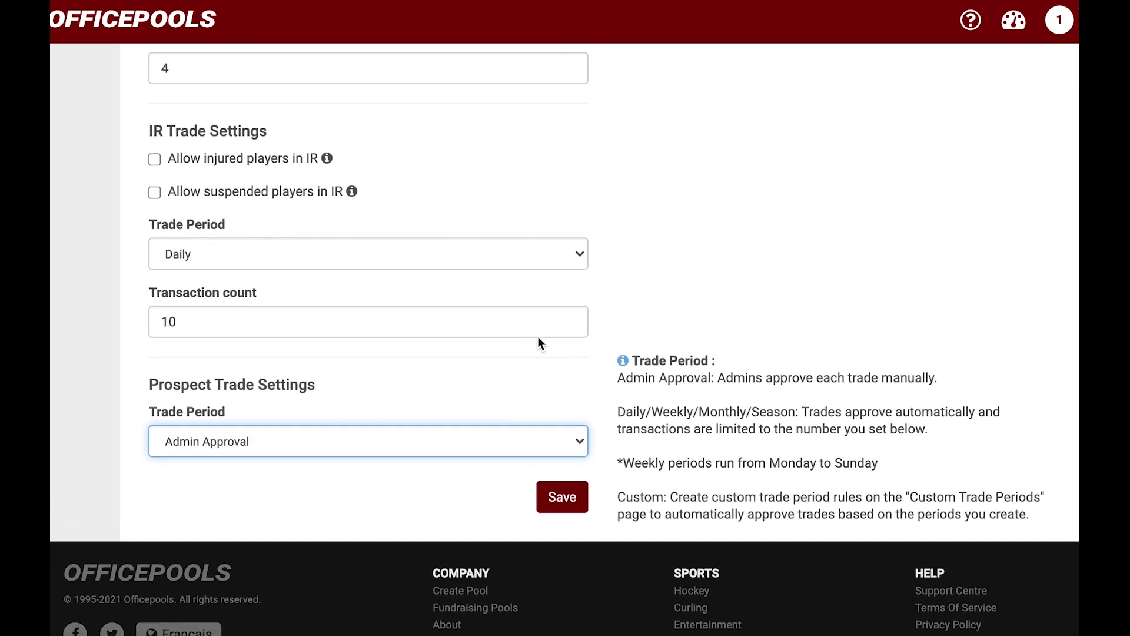
scroll(539, 336, up, 1)
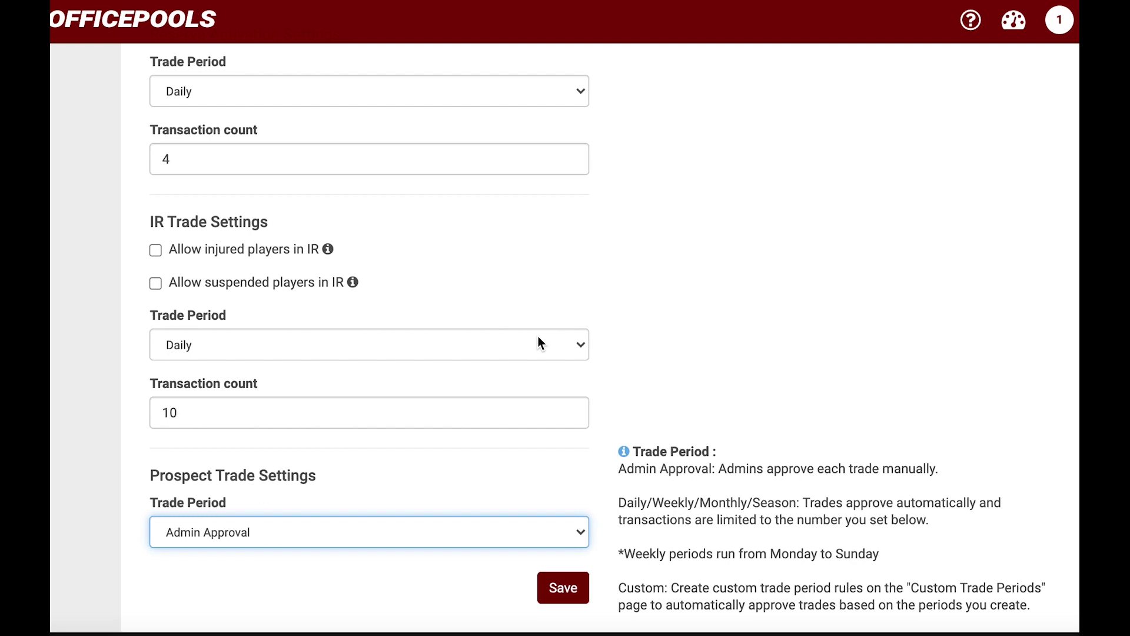
scroll(538, 342, up, 1)
scroll(538, 336, down, 3)
scroll(538, 336, up, 2)
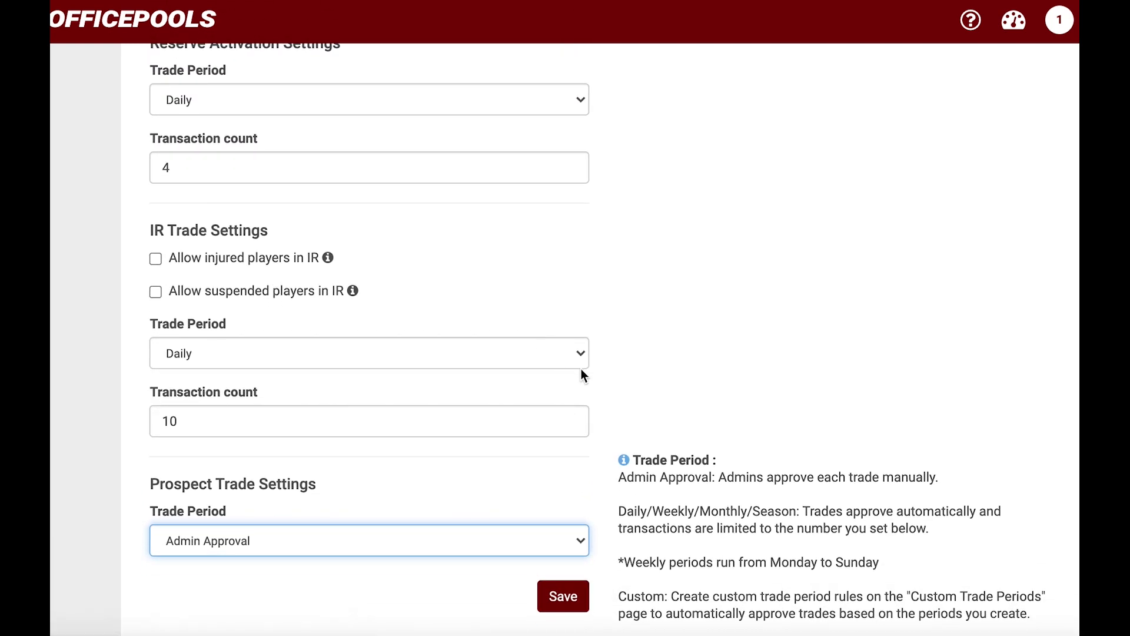
scroll(627, 474, up, 6)
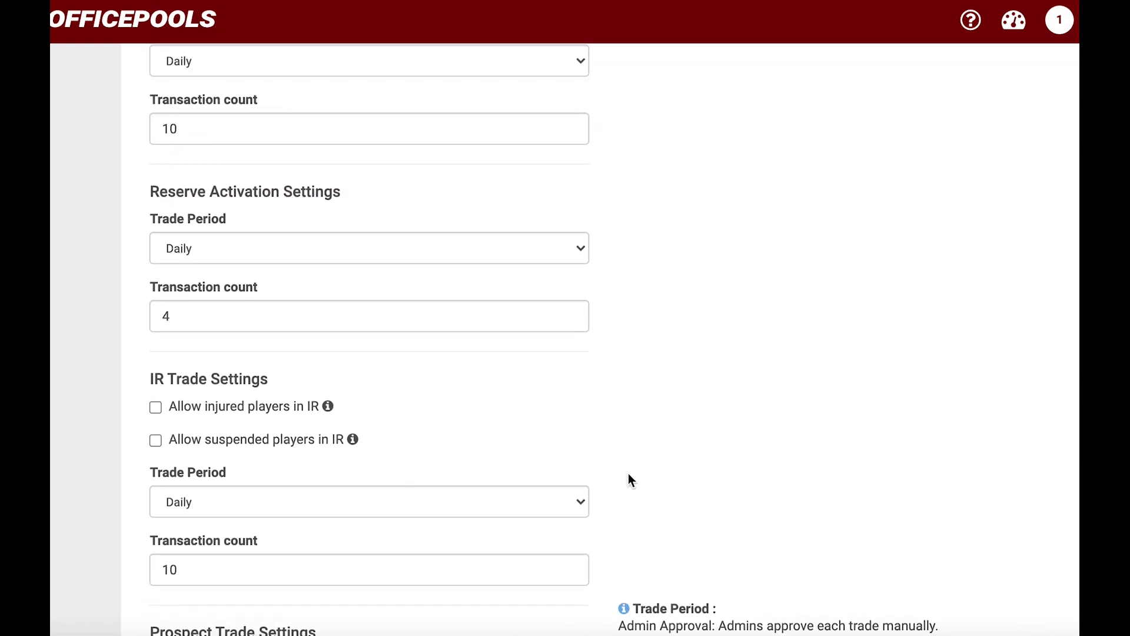
scroll(627, 475, up, 6)
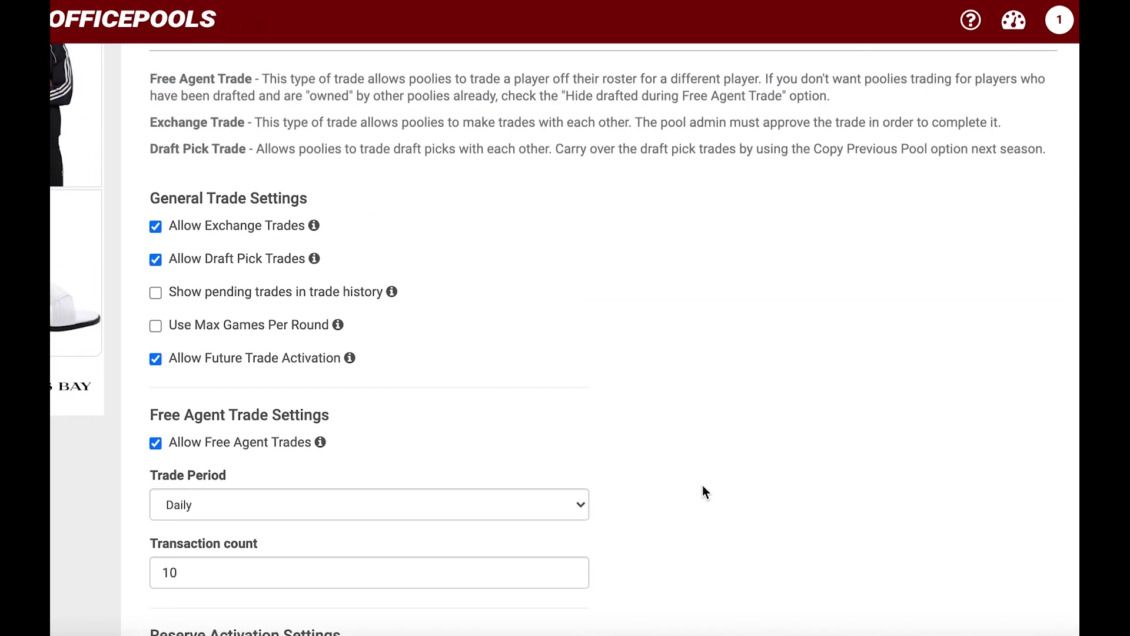
scroll(703, 489, up, 3)
scroll(703, 488, down, 6)
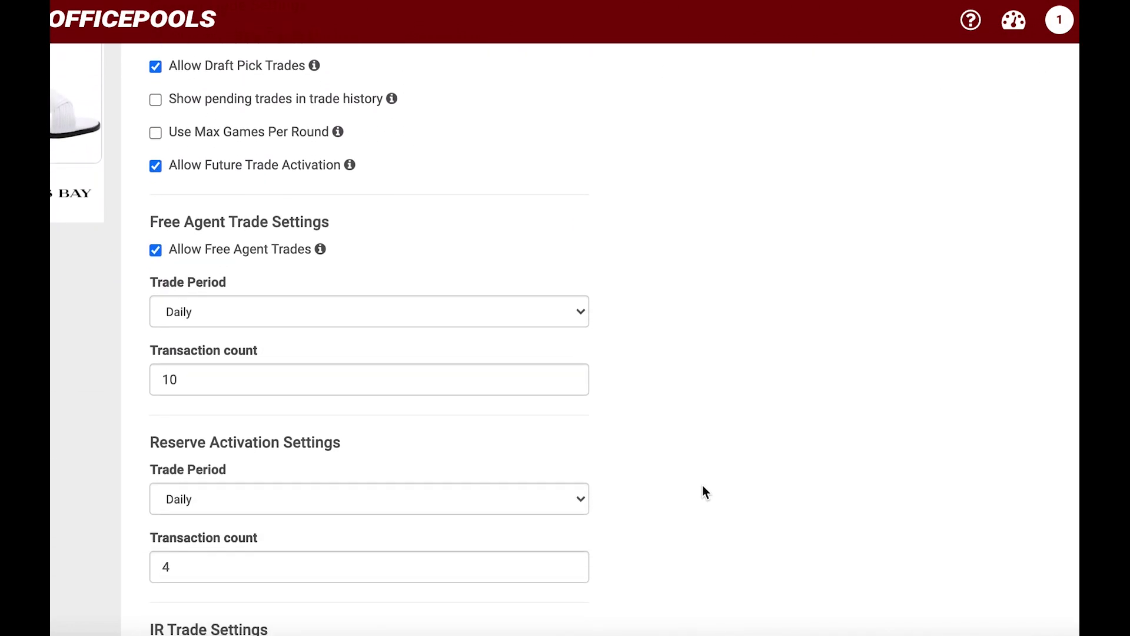
scroll(705, 491, down, 8)
scroll(702, 485, down, 1)
scroll(702, 485, up, 2)
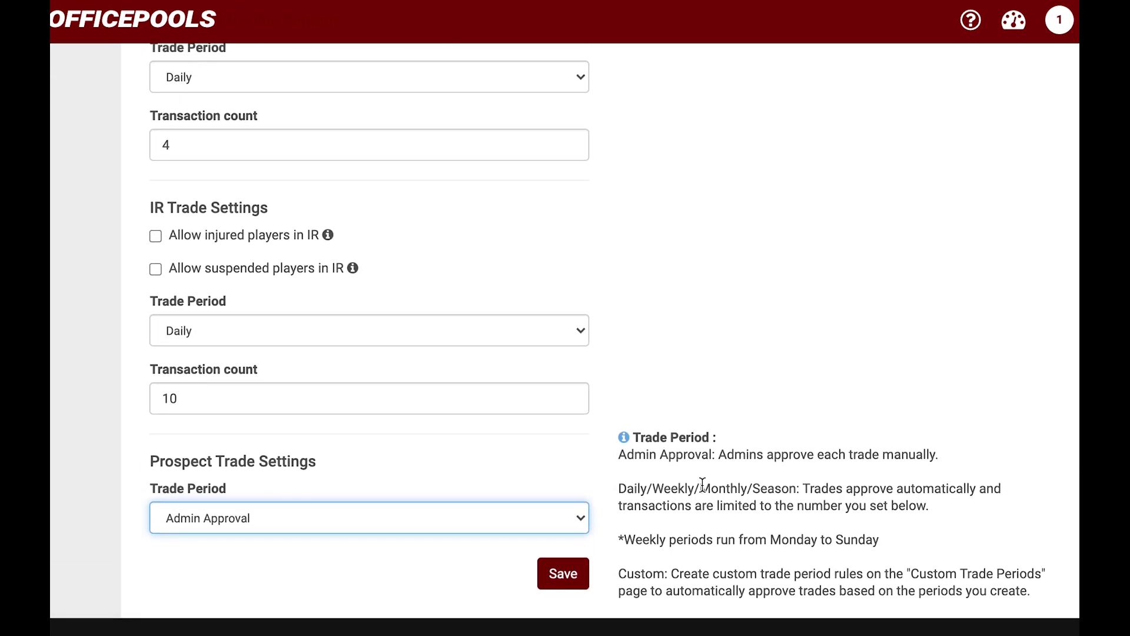
scroll(702, 485, up, 10)
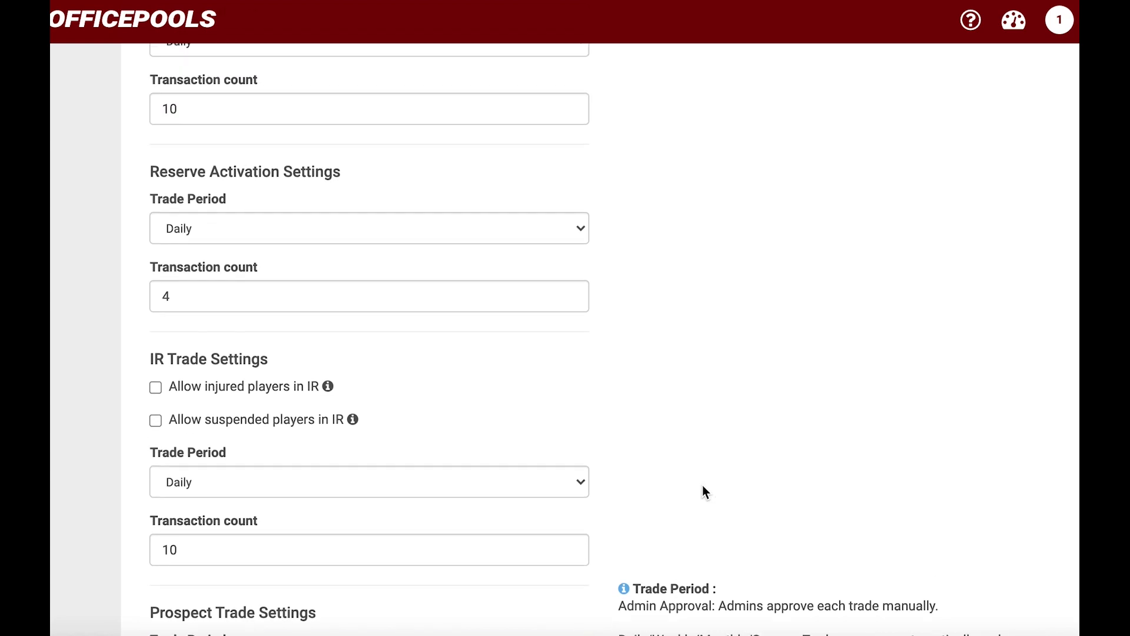
scroll(702, 487, up, 3)
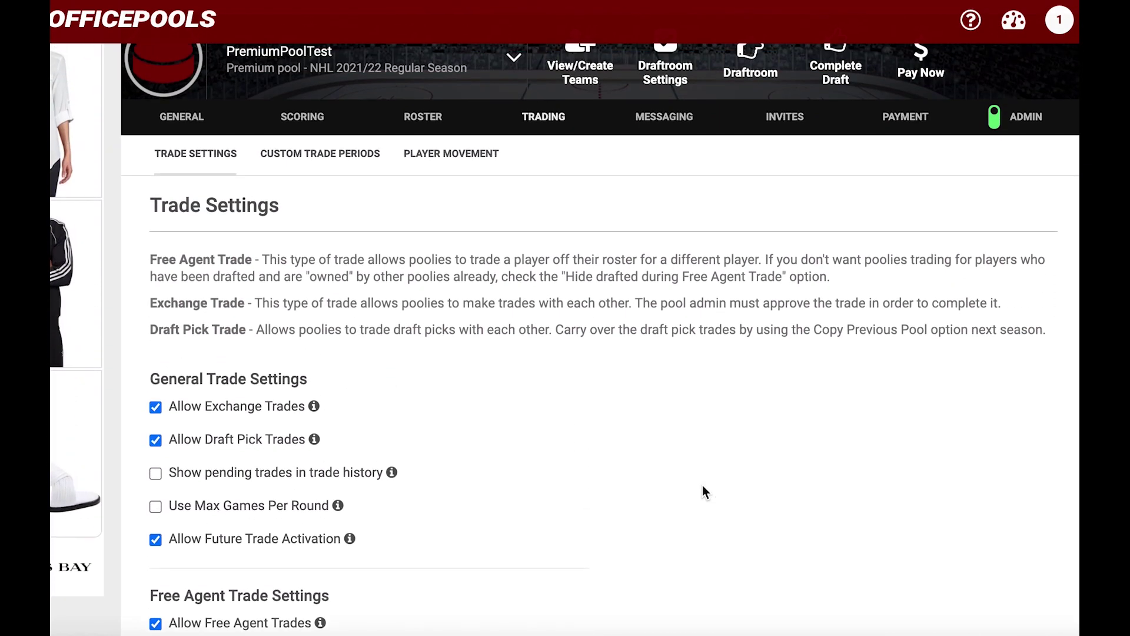
scroll(702, 485, down, 12)
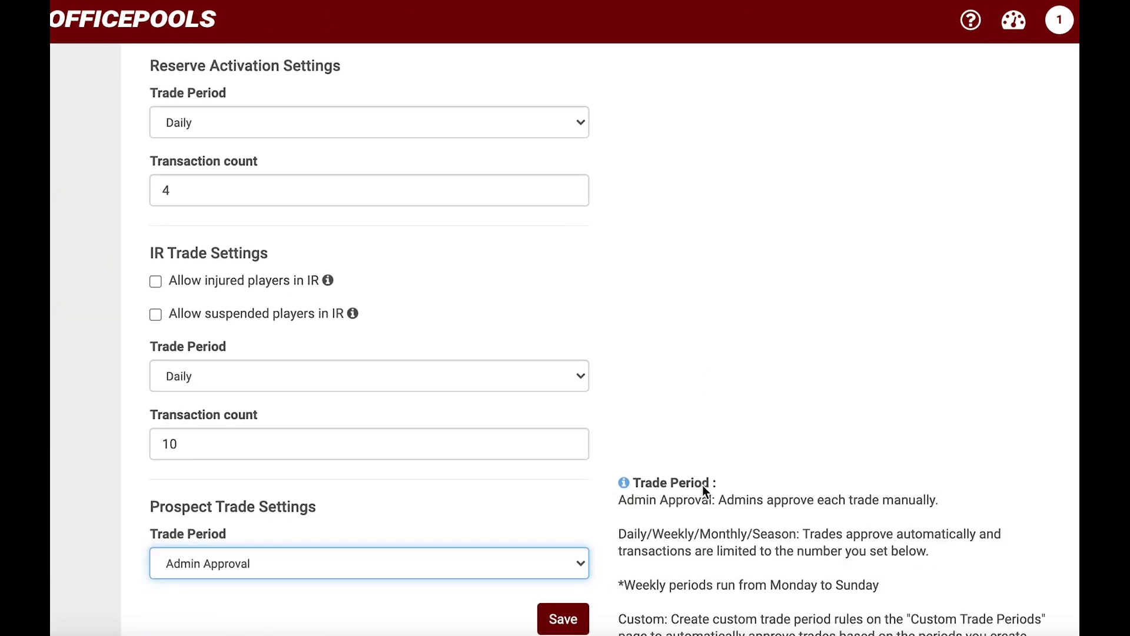
click(567, 517)
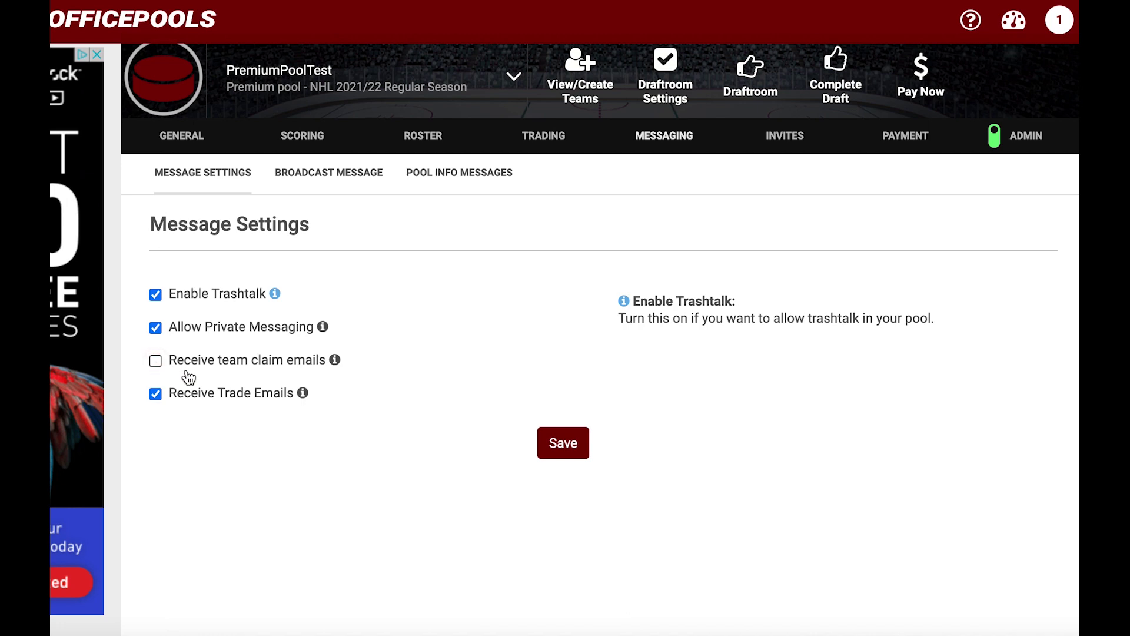
Step: In the message settings, show the explanation for Receive Trade Emails and save with that option enabled
click(258, 399)
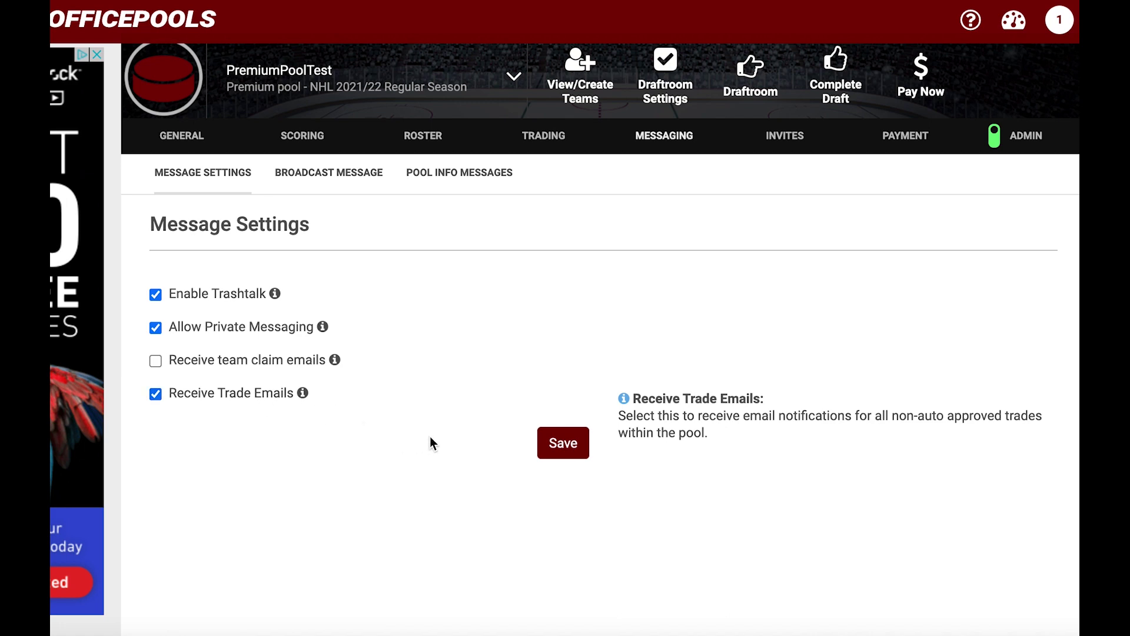
click(559, 448)
click(560, 443)
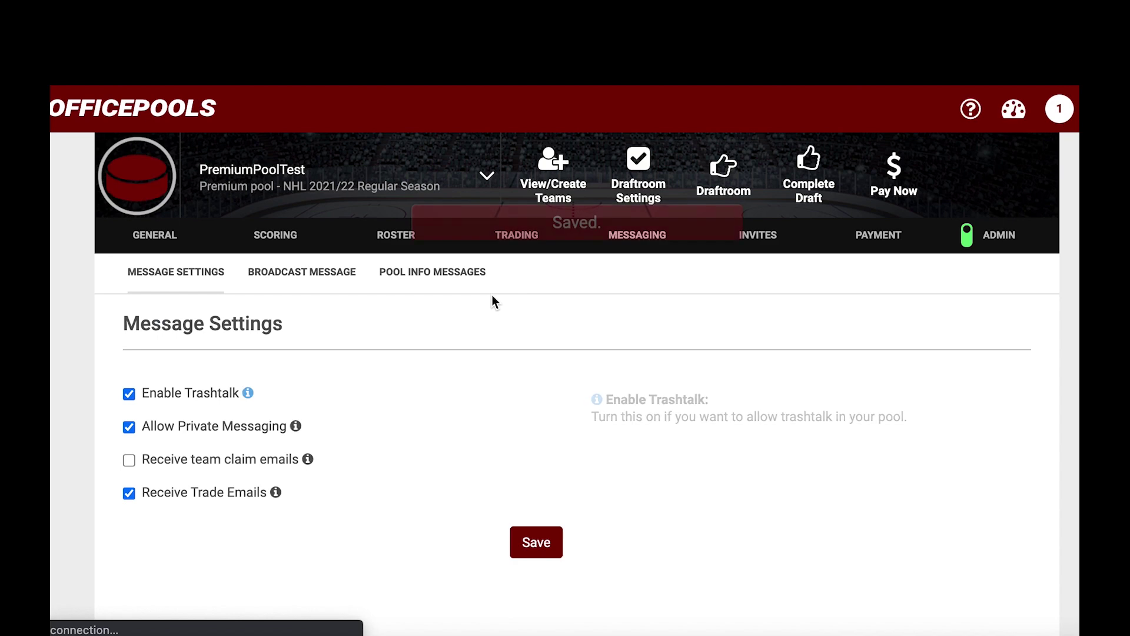
Step: Open the broadcast message form and examine the calendar for its expiry date without picking a date
click(340, 283)
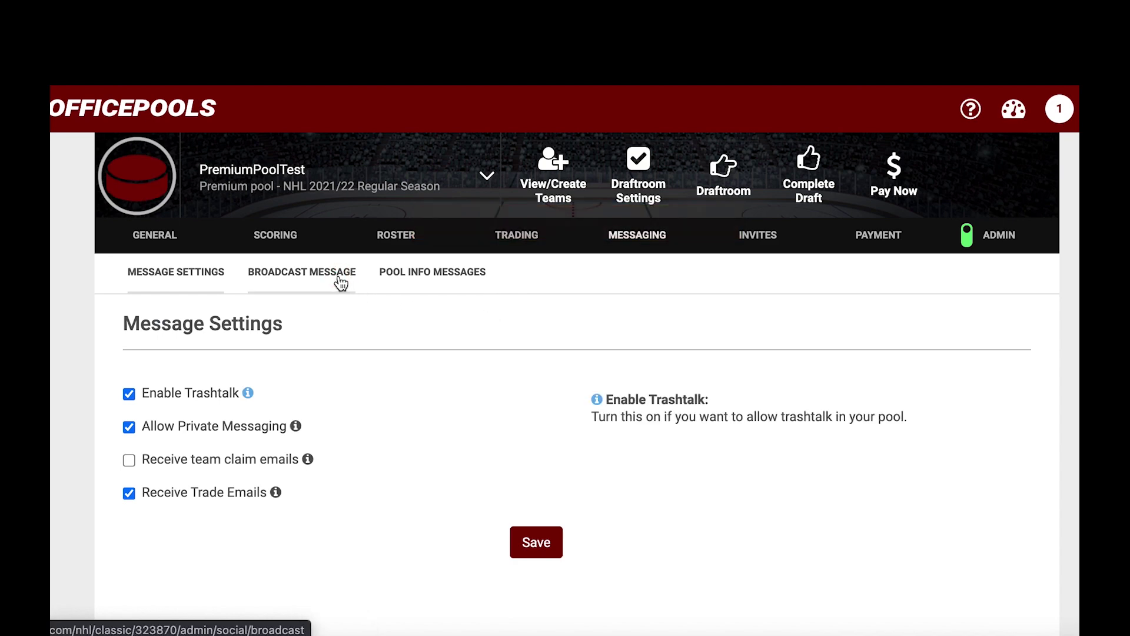
scroll(500, 389, down, 4)
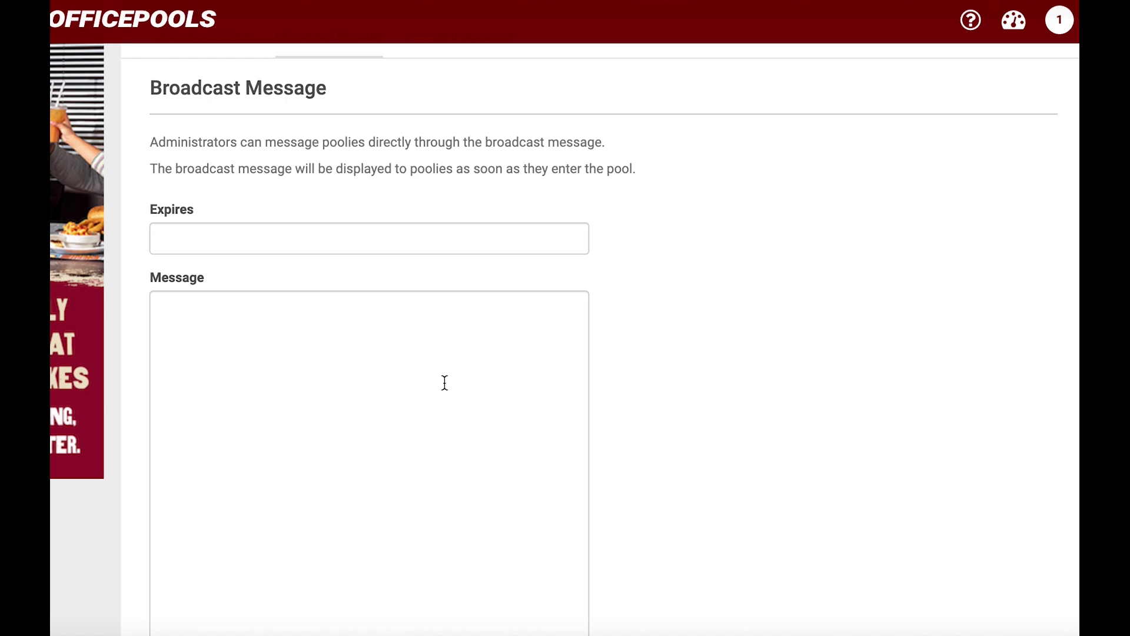
scroll(444, 382, up, 1)
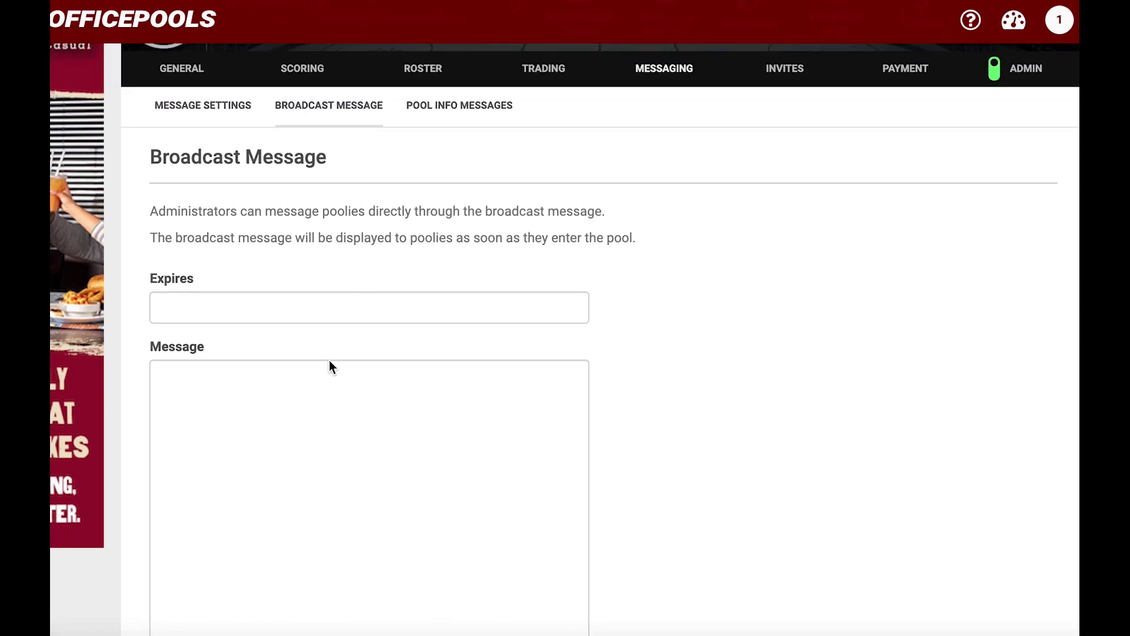
scroll(330, 360, down, 1)
scroll(325, 367, up, 1)
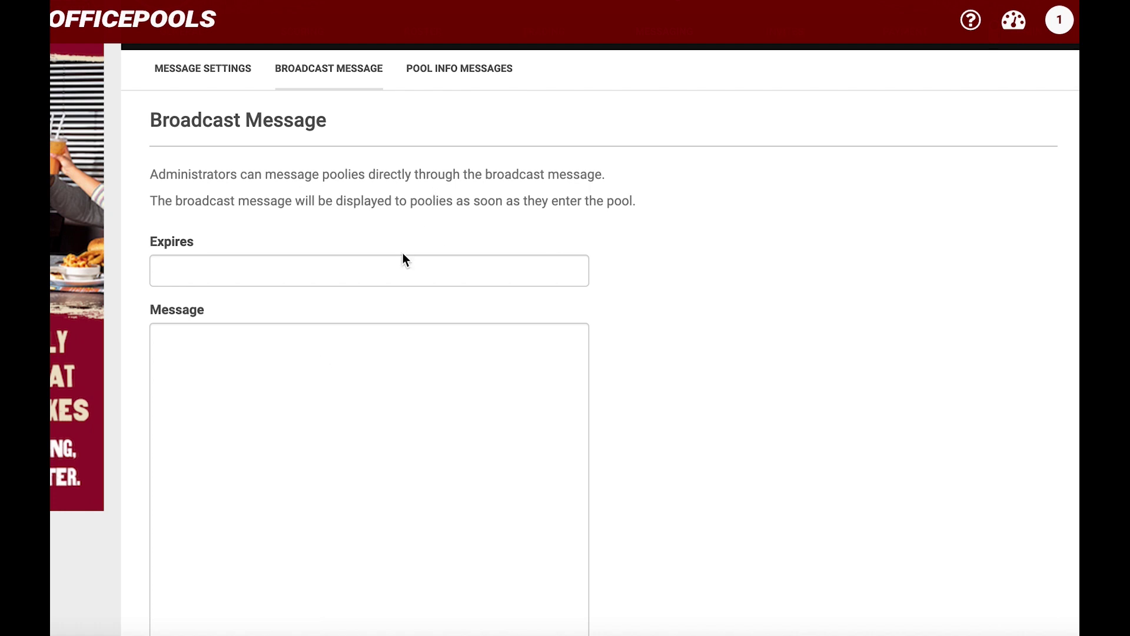
click(346, 270)
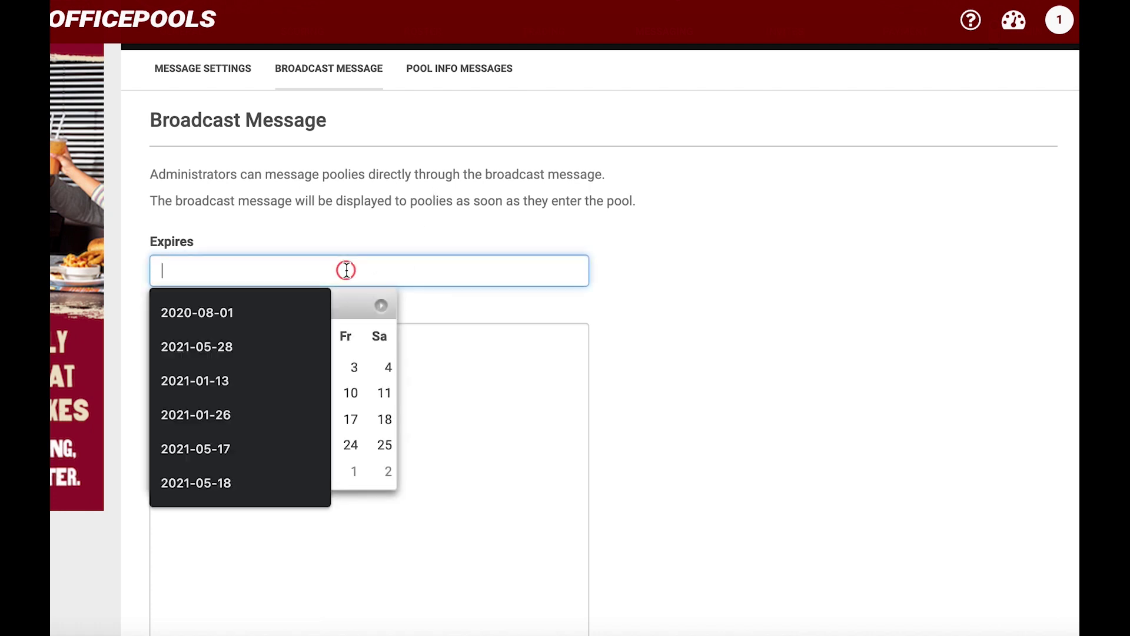
click(345, 302)
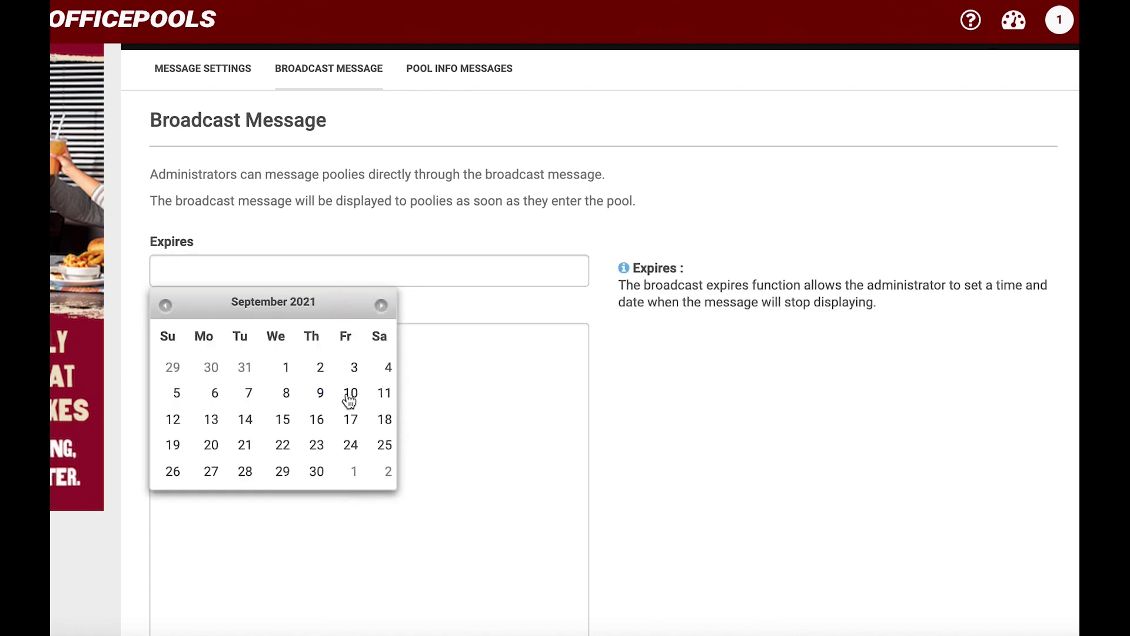
click(460, 241)
Step: Open the pool info messages and look over the Pool Message, Description and Nightly email message fields
click(460, 69)
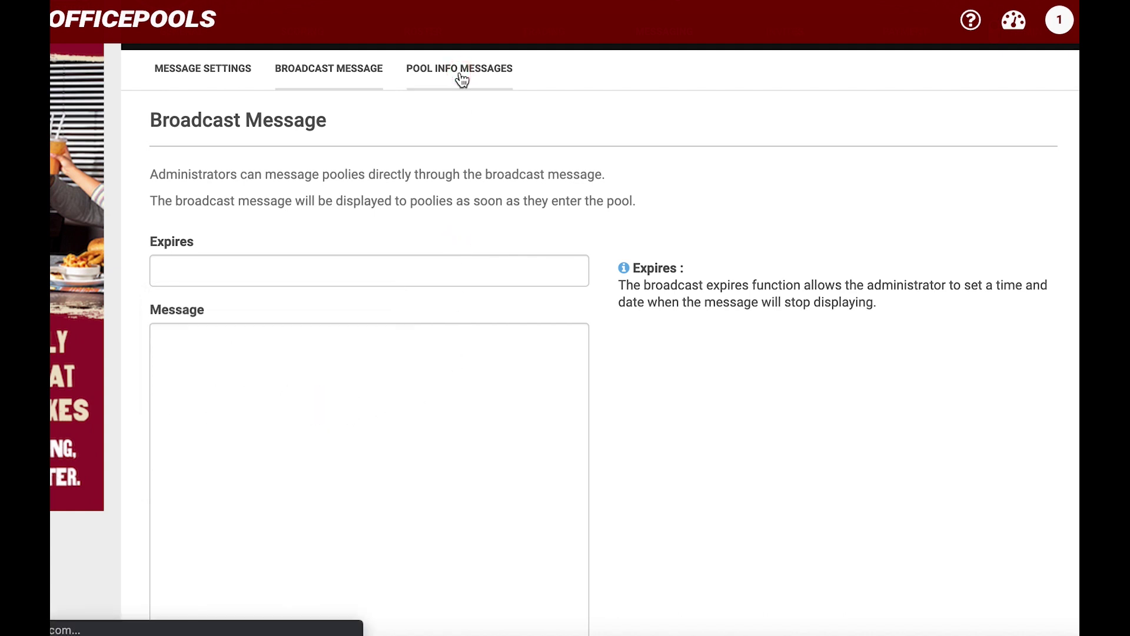
scroll(532, 344, down, 5)
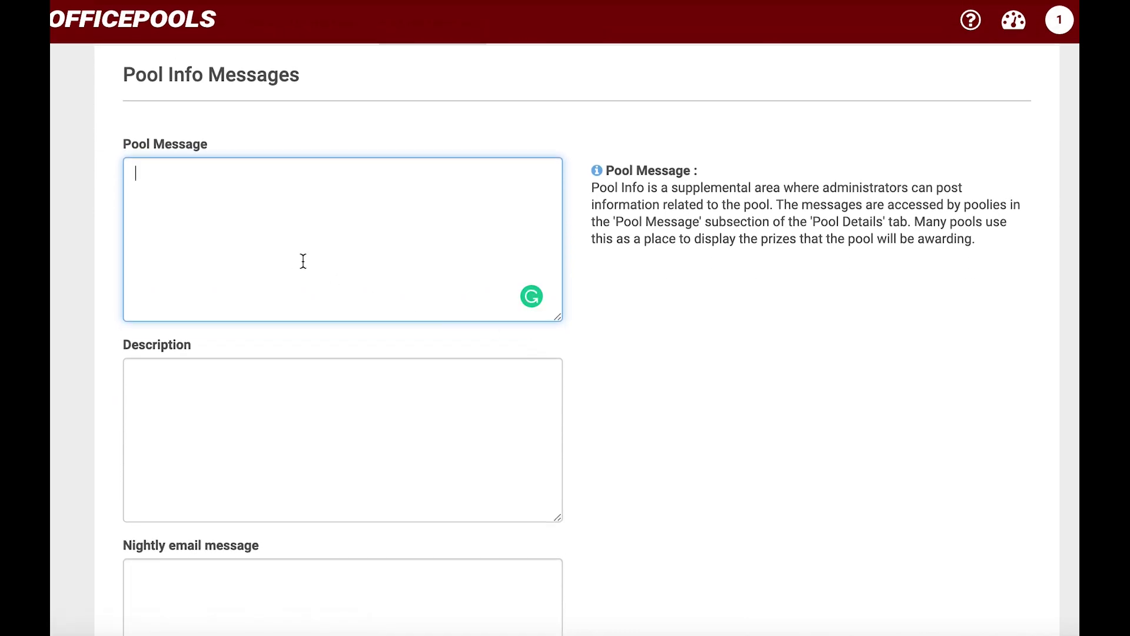
scroll(343, 309, down, 2)
scroll(344, 309, down, 2)
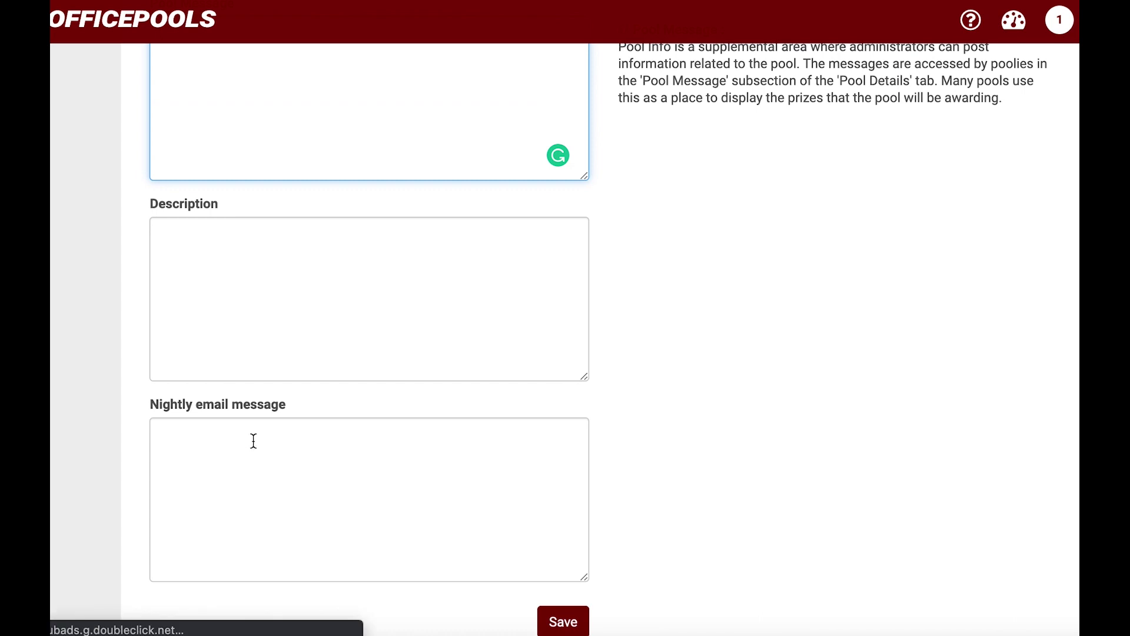
scroll(411, 427, up, 3)
scroll(411, 427, up, 2)
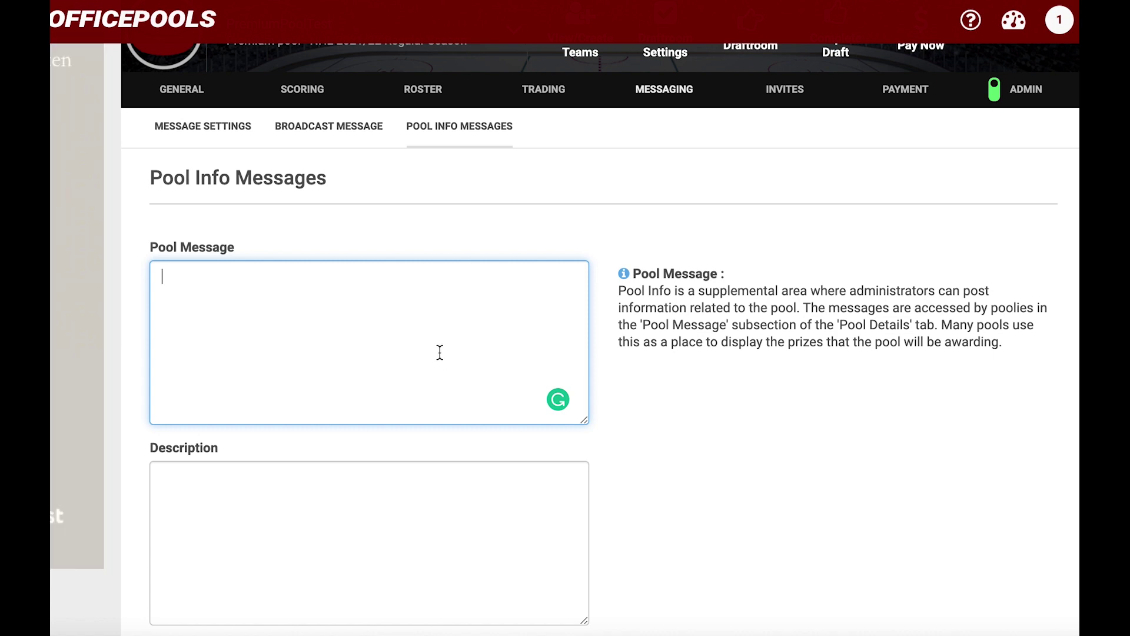
Step: Read the Pool Message explanation and examine the pool info message form down to its save option
scroll(443, 350, up, 1)
scroll(446, 349, down, 3)
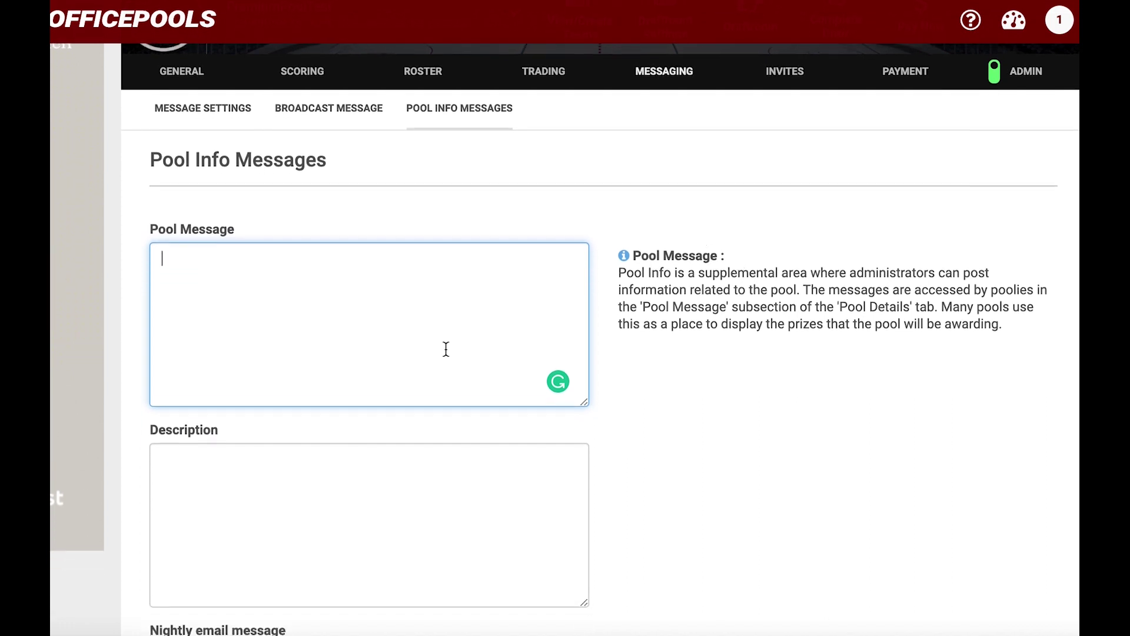
scroll(447, 349, down, 1)
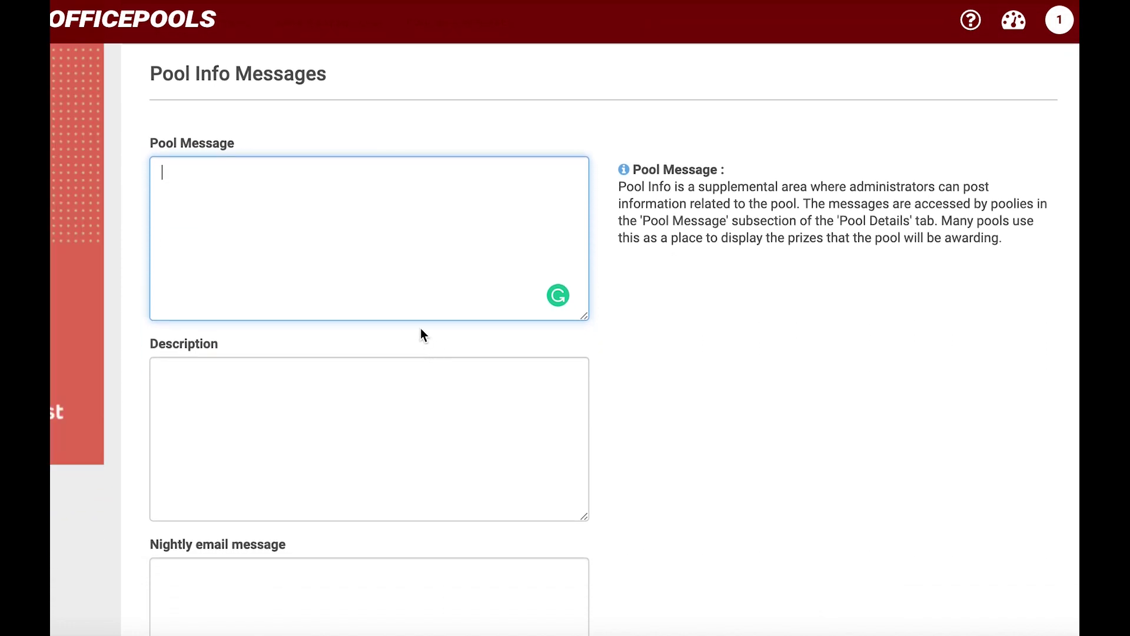
scroll(438, 456, down, 1)
scroll(438, 466, up, 1)
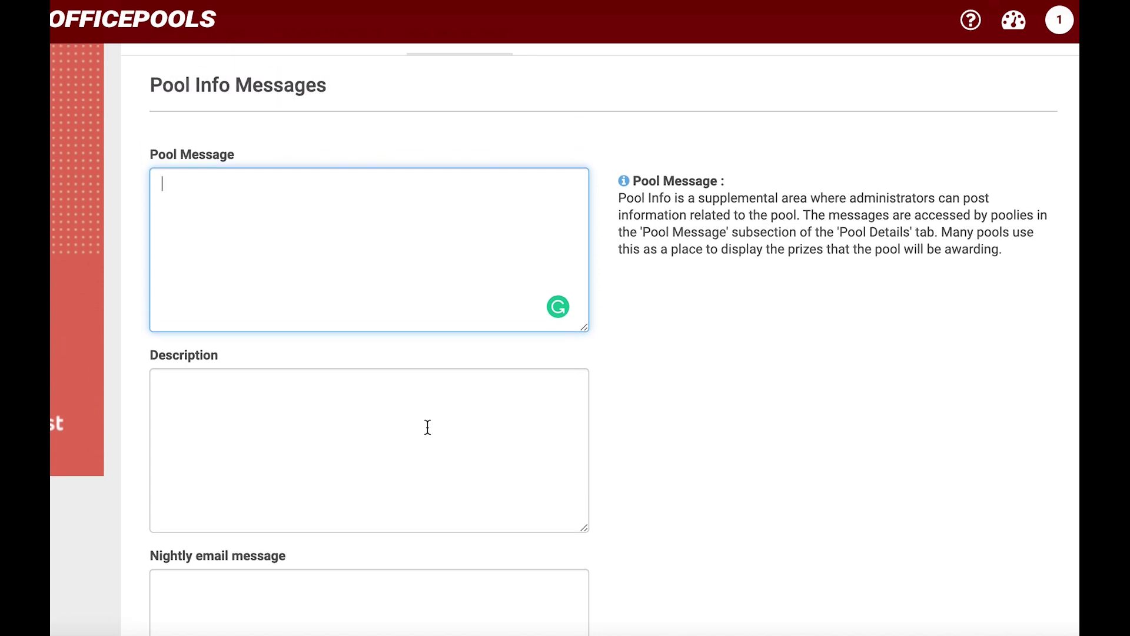
scroll(428, 427, up, 4)
scroll(428, 427, down, 5)
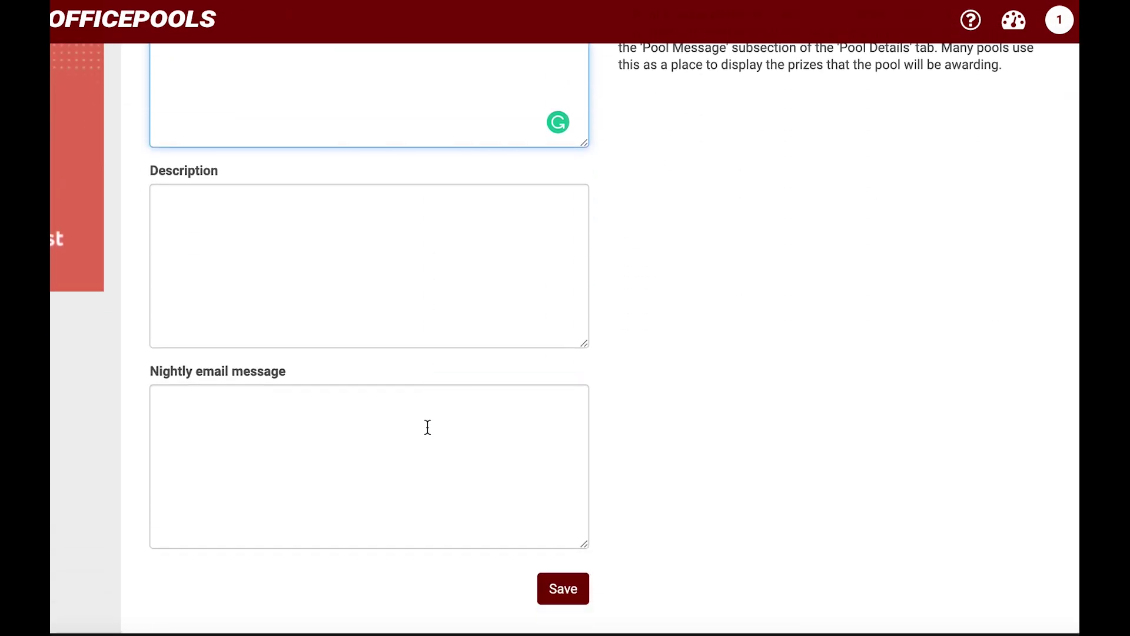
scroll(428, 427, up, 5)
Step: Return to the message settings and save them with Trashtalk, private messaging and trade emails enabled
scroll(428, 427, up, 3)
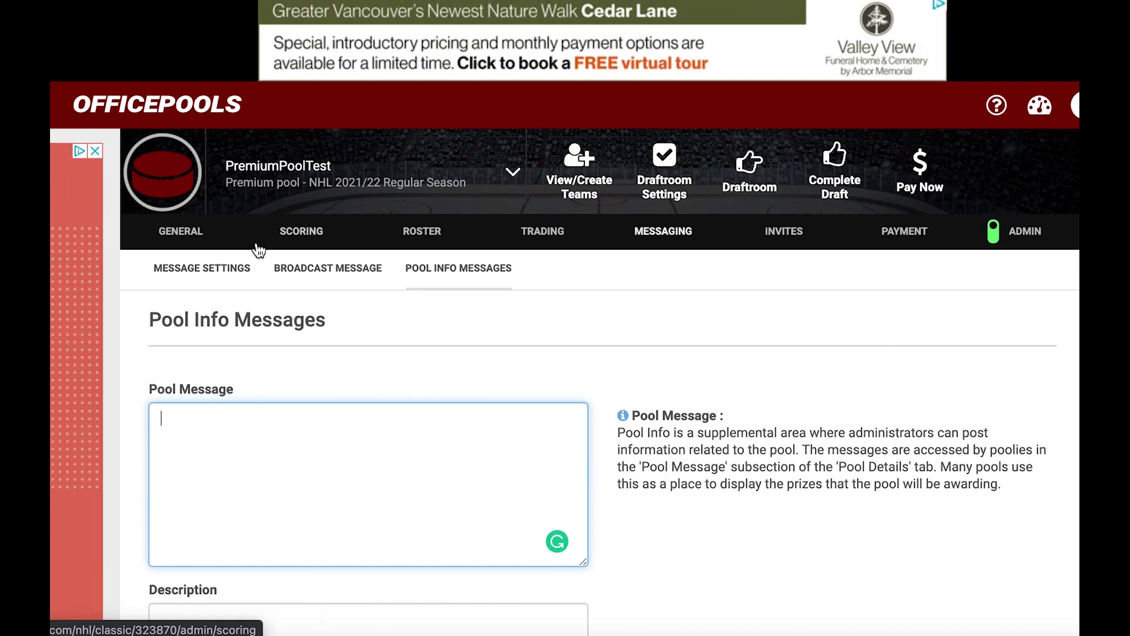
click(227, 270)
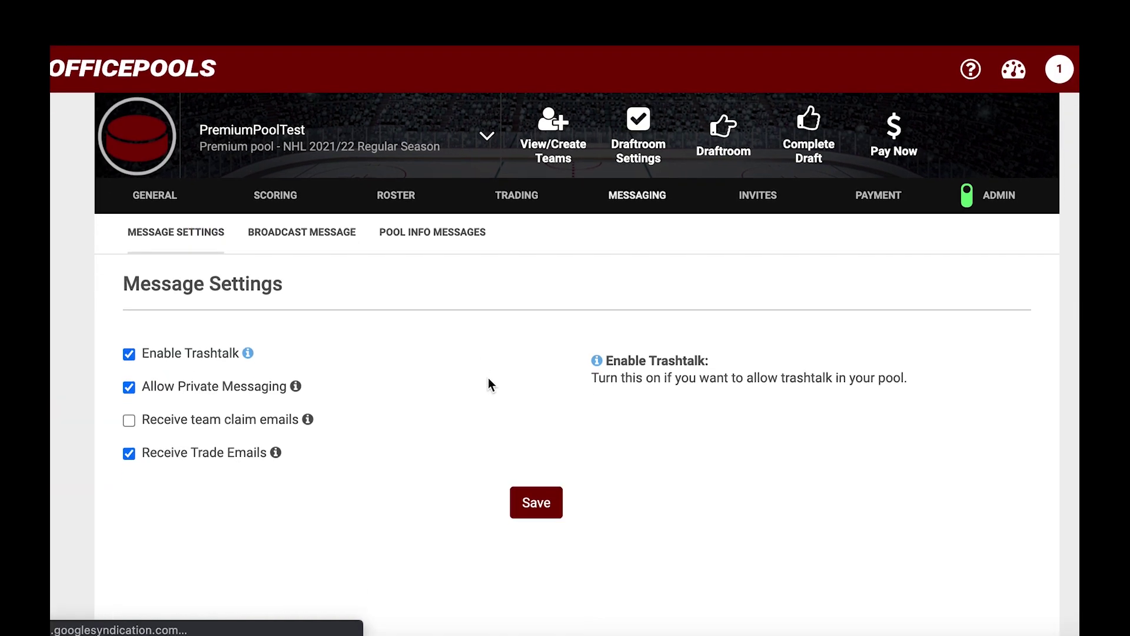
click(548, 501)
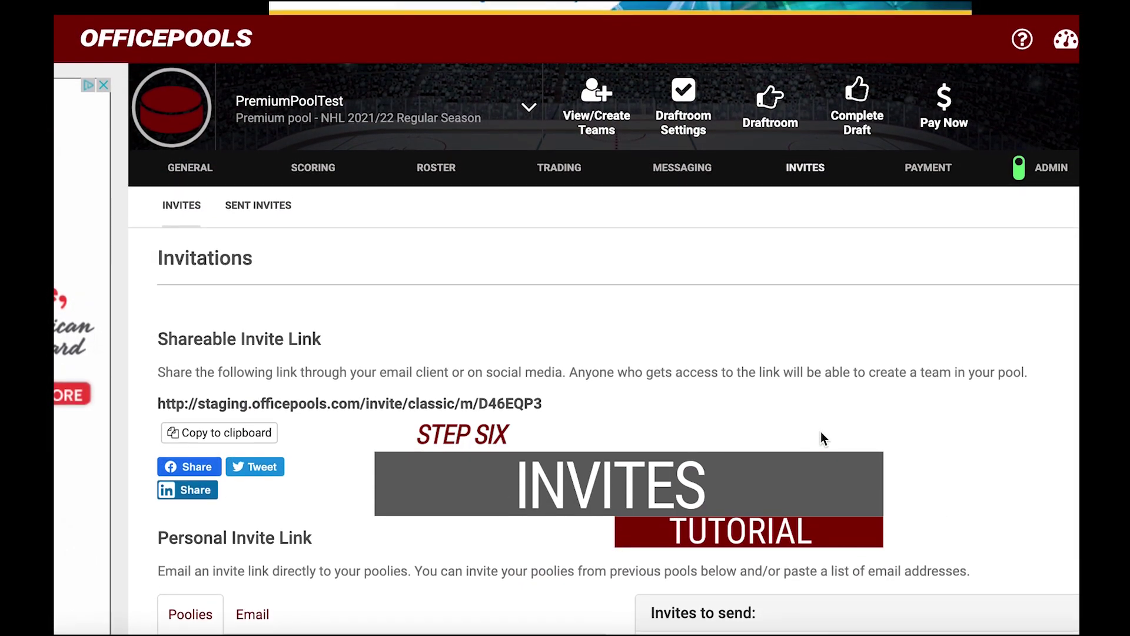
Step: Copy the pool's shareable invite link to the clipboard from the invitations page
scroll(821, 433, down, 1)
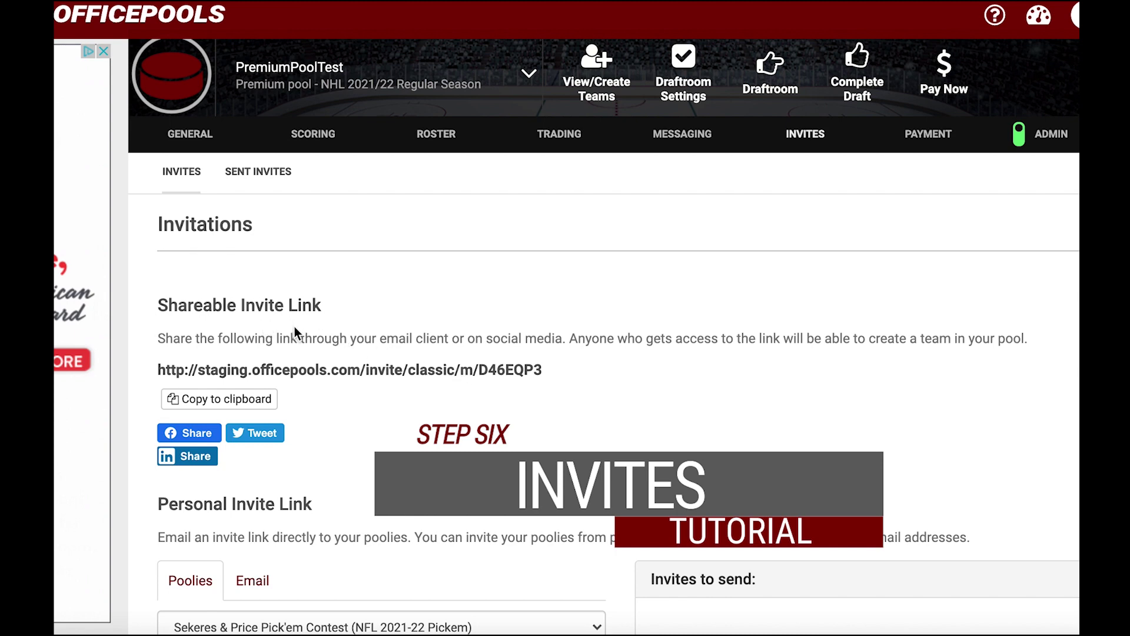
click(249, 401)
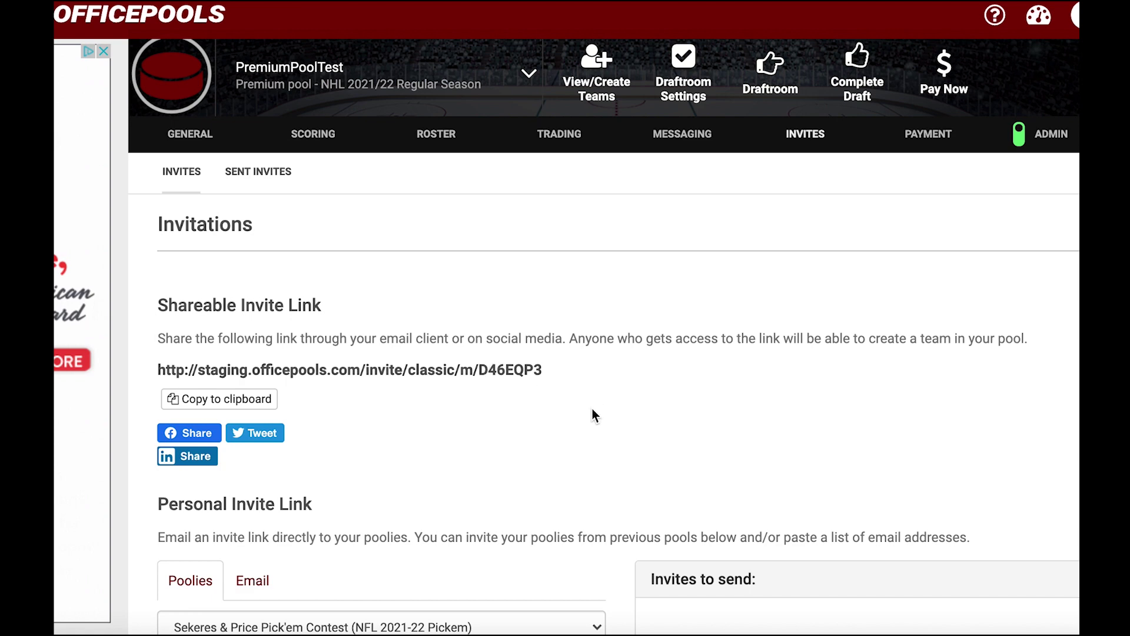
scroll(594, 412, up, 1)
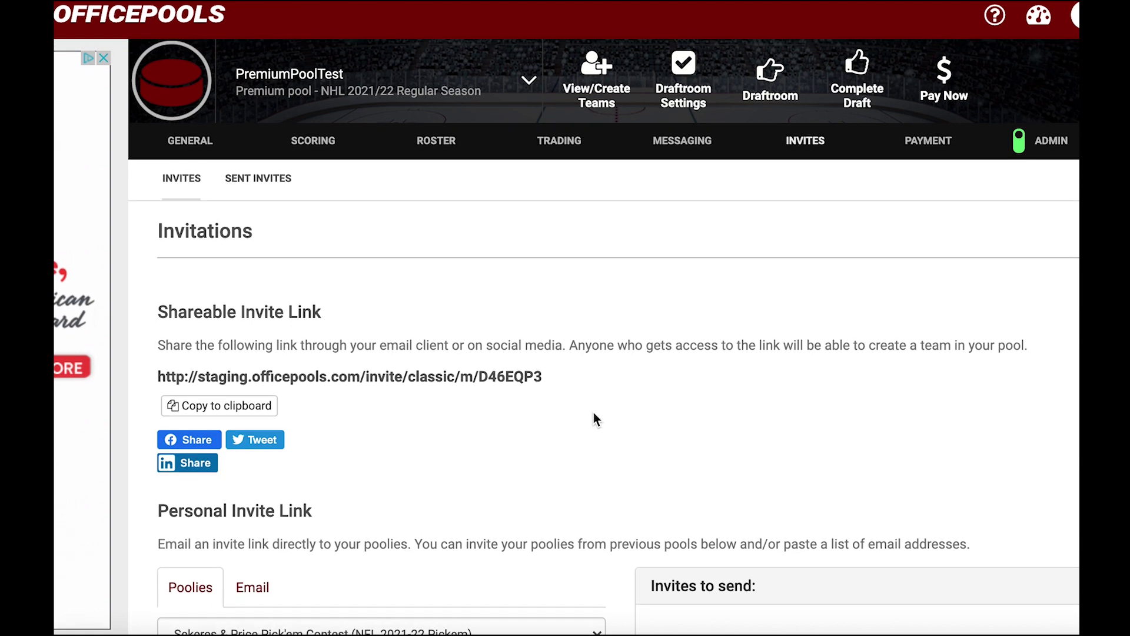
scroll(594, 413, down, 1)
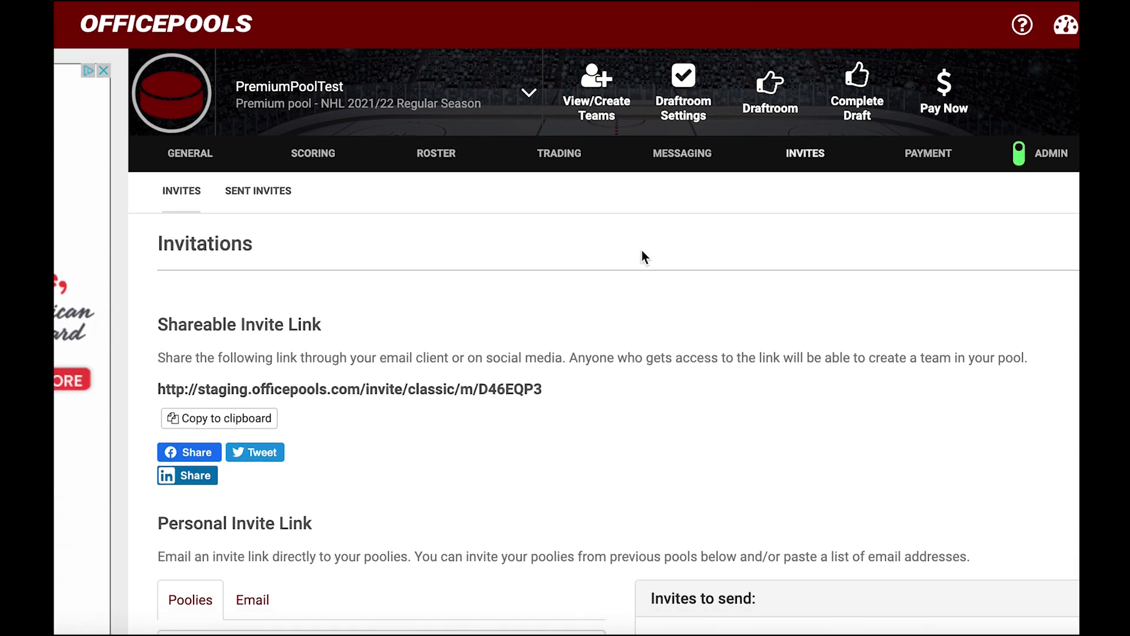
scroll(597, 343, down, 1)
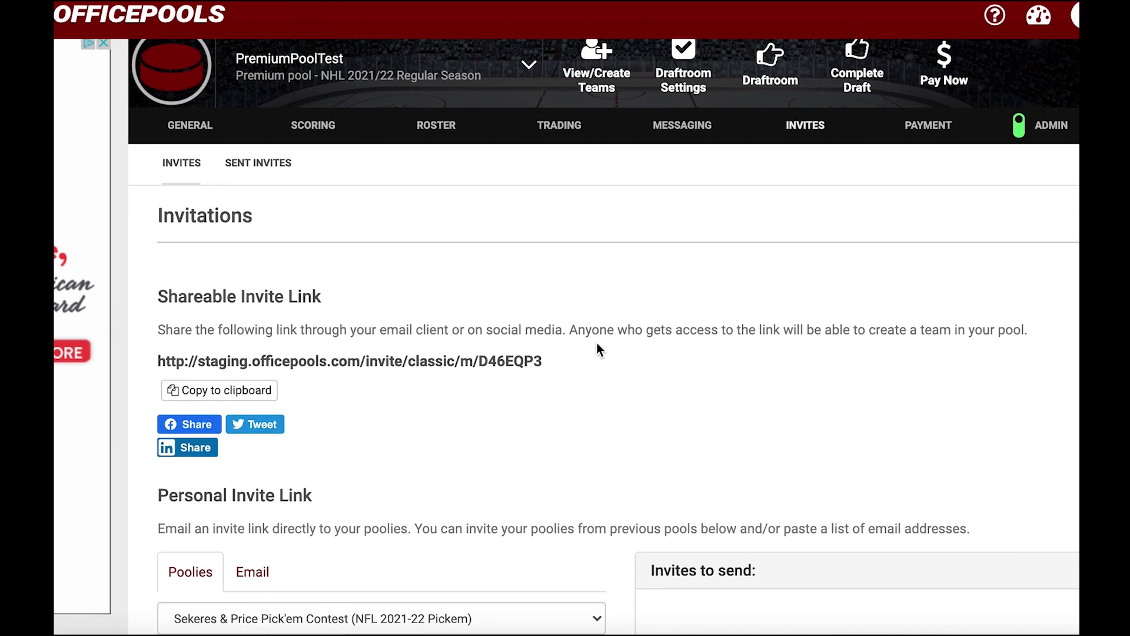
scroll(597, 343, up, 2)
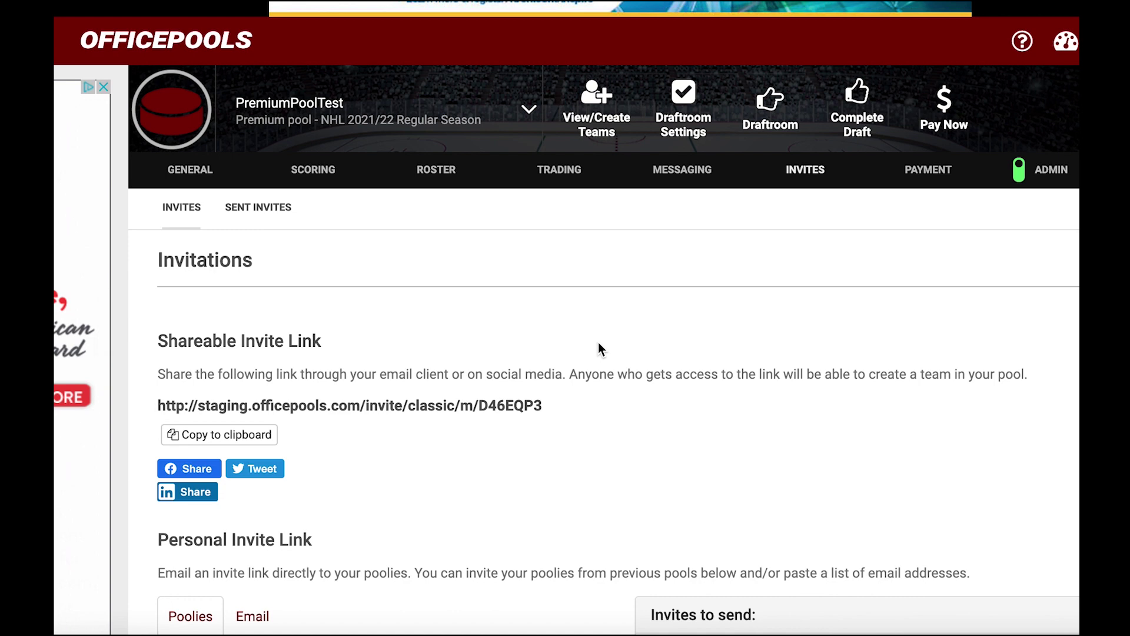
Step: Examine the personal invite options, from the list of poolies in previous pools to the email address entry form and the sending requirements
scroll(599, 343, down, 3)
scroll(662, 366, down, 8)
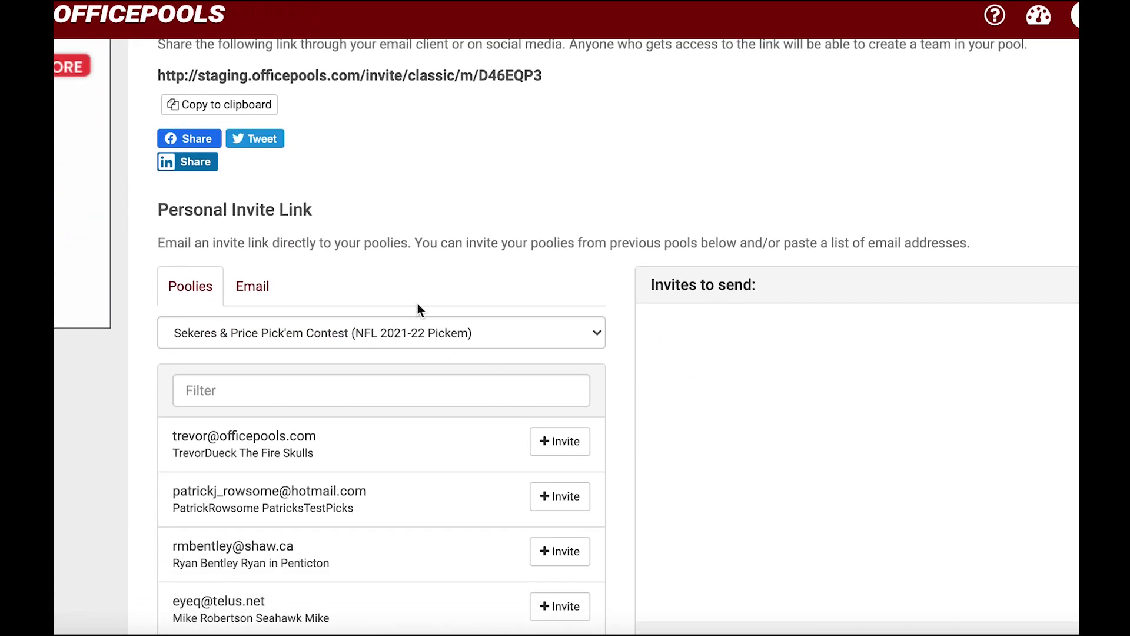
click(253, 294)
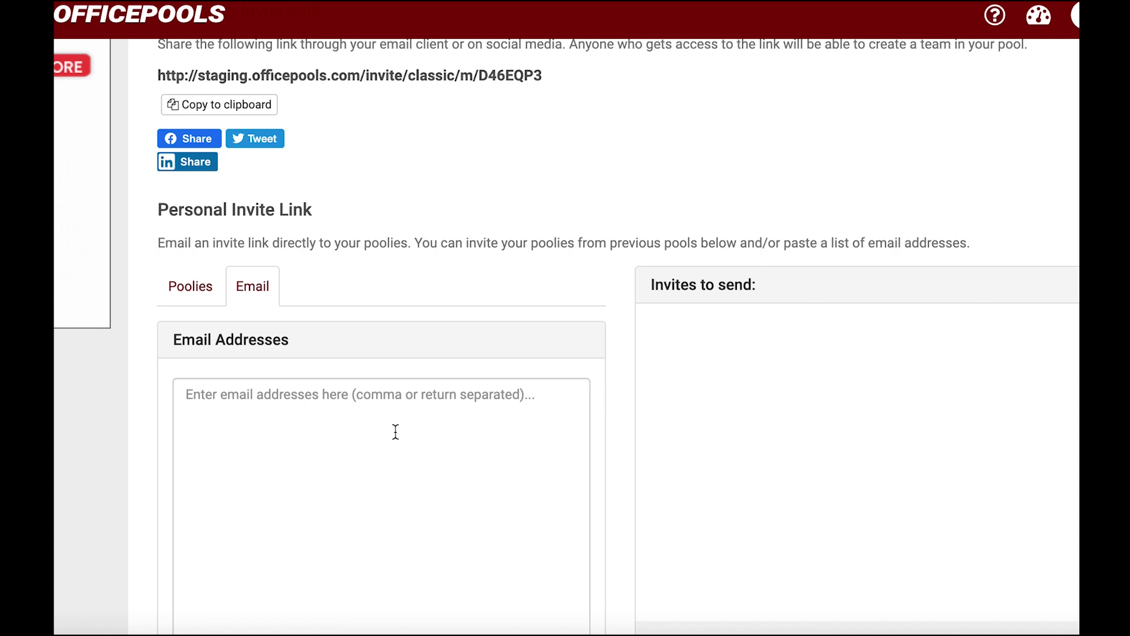
scroll(608, 396, down, 3)
scroll(695, 406, down, 4)
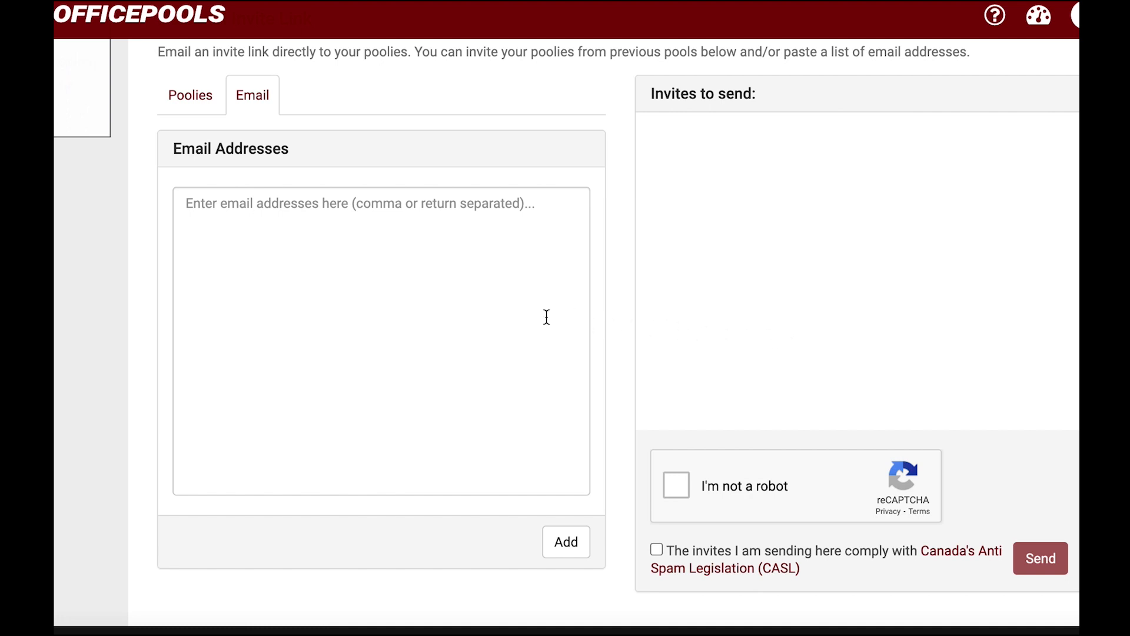
scroll(542, 315, up, 6)
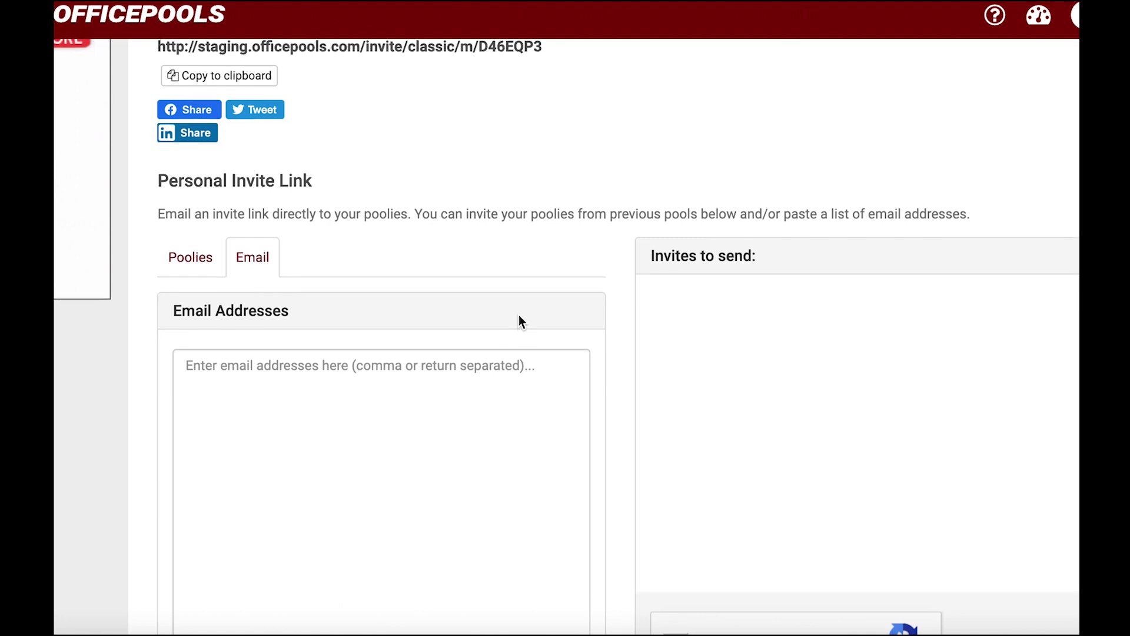
scroll(520, 318, up, 6)
scroll(519, 321, up, 1)
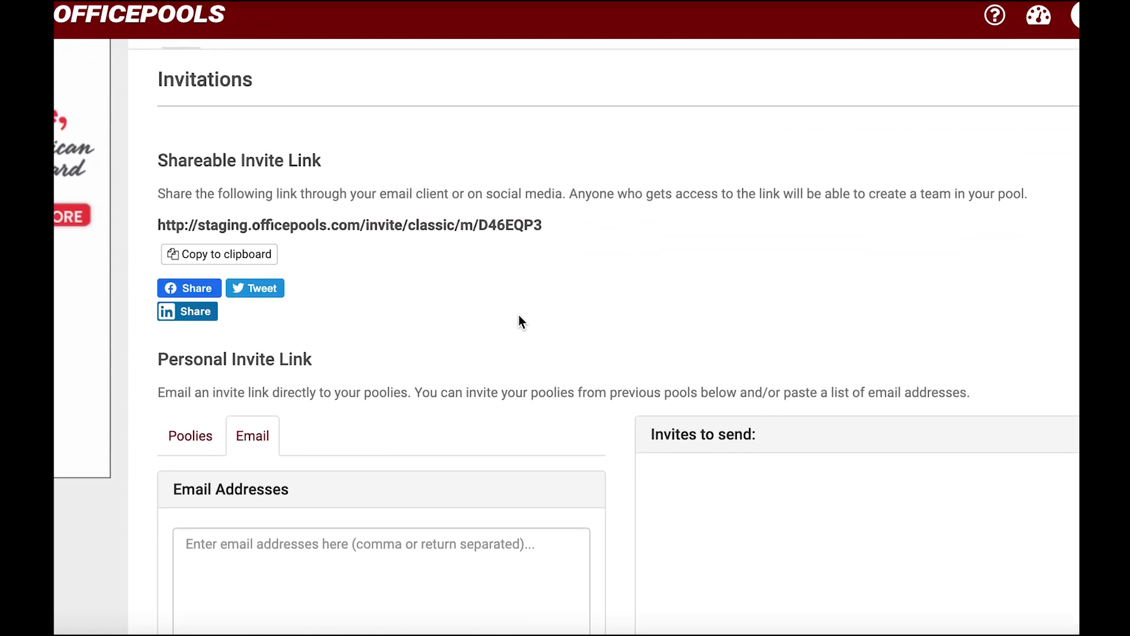
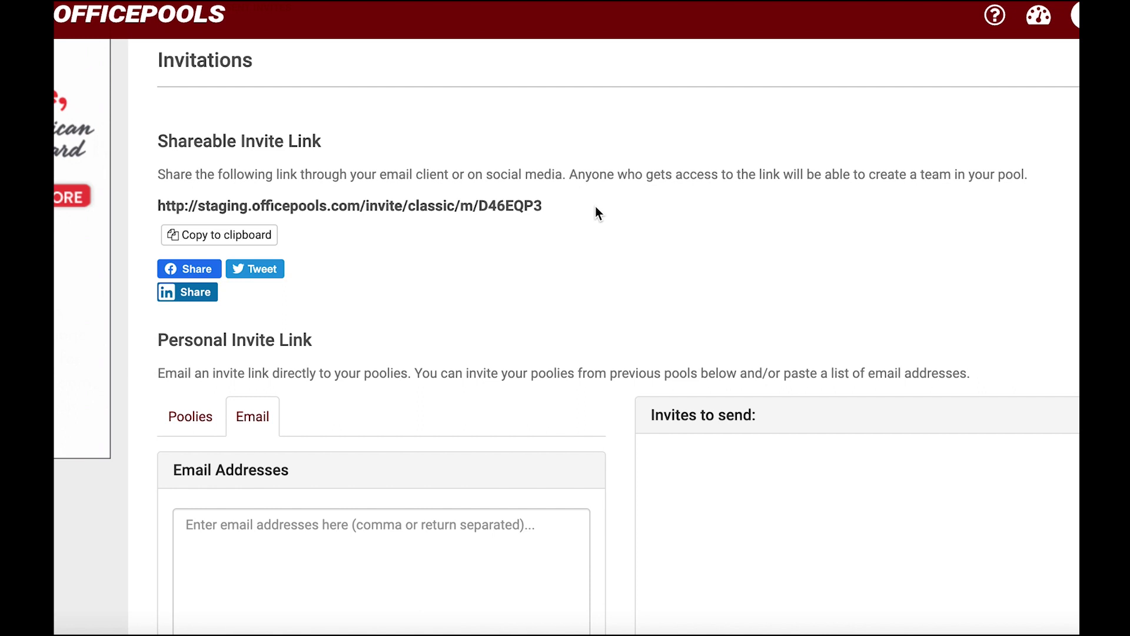
scroll(595, 206, up, 3)
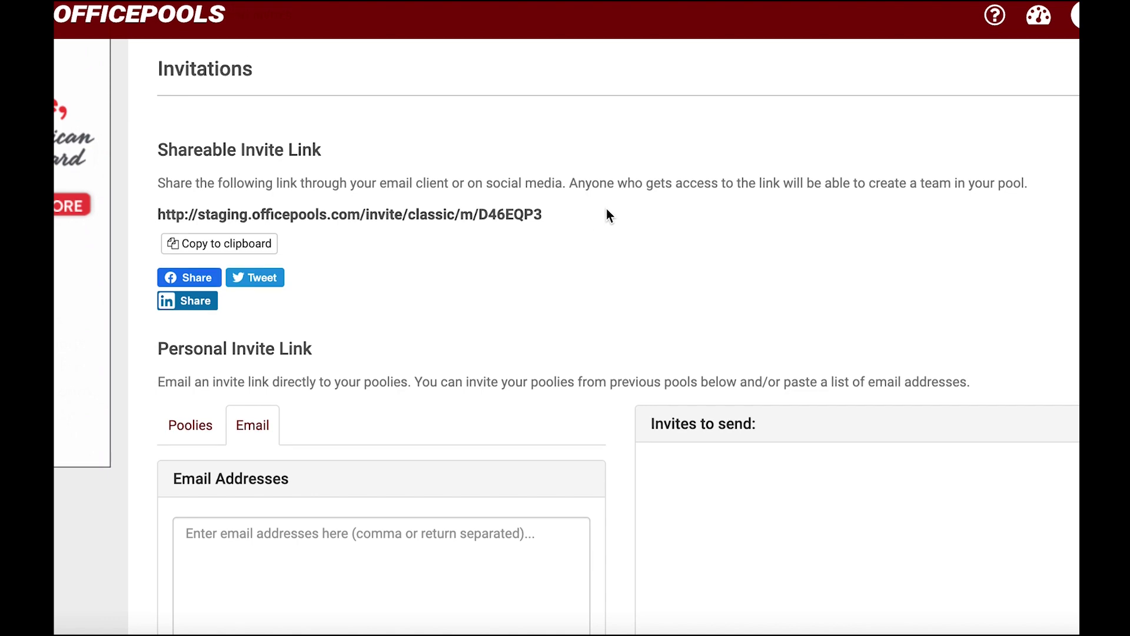
scroll(606, 215, up, 1)
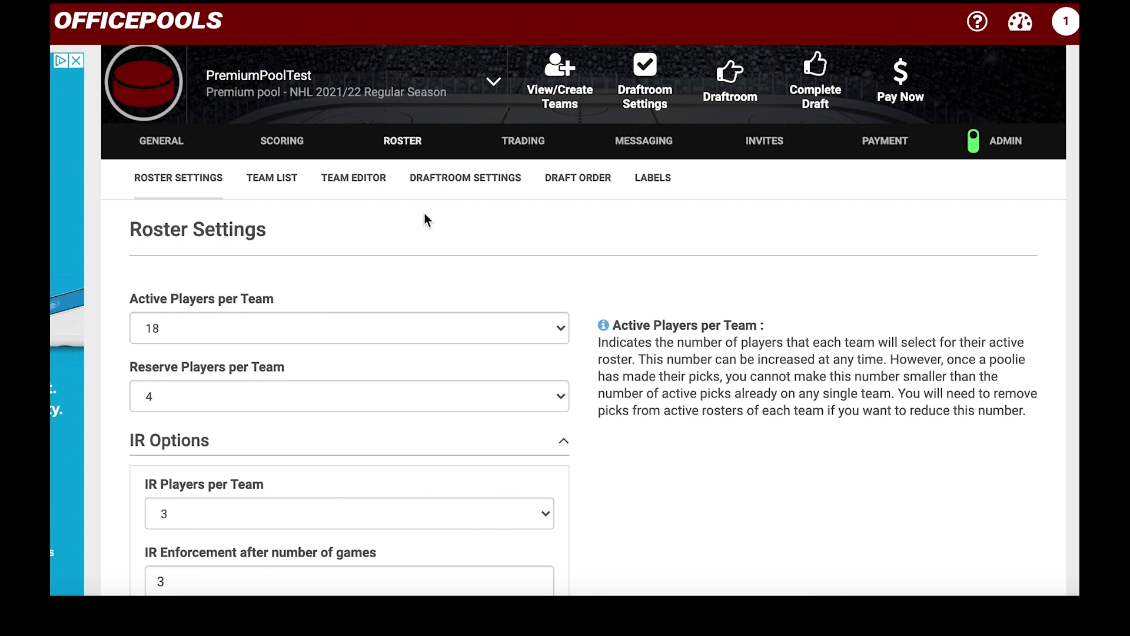
Step: Open the draftroom settings and review the Use Online Draftroom option and the advanced draft schedule, order and timer options
click(451, 181)
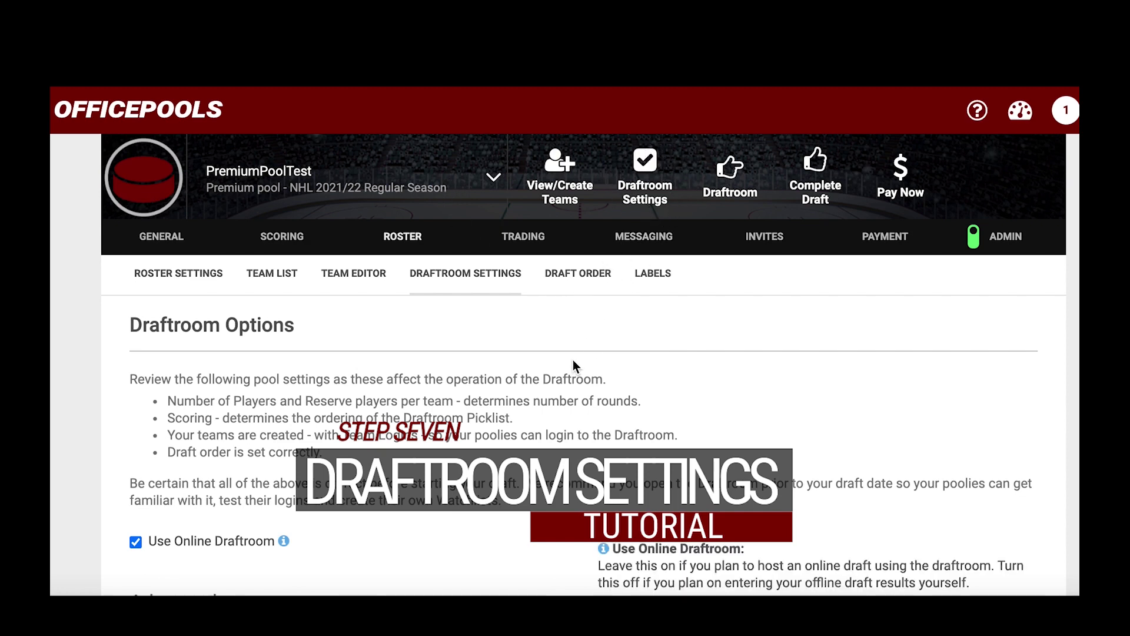
scroll(573, 362, down, 5)
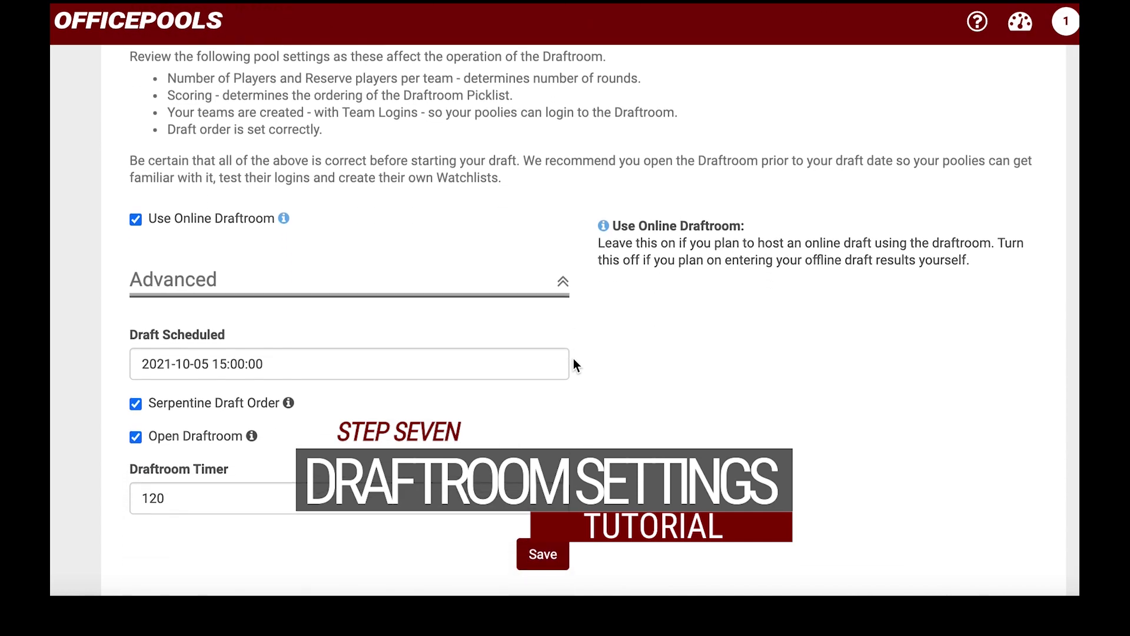
scroll(574, 360, up, 2)
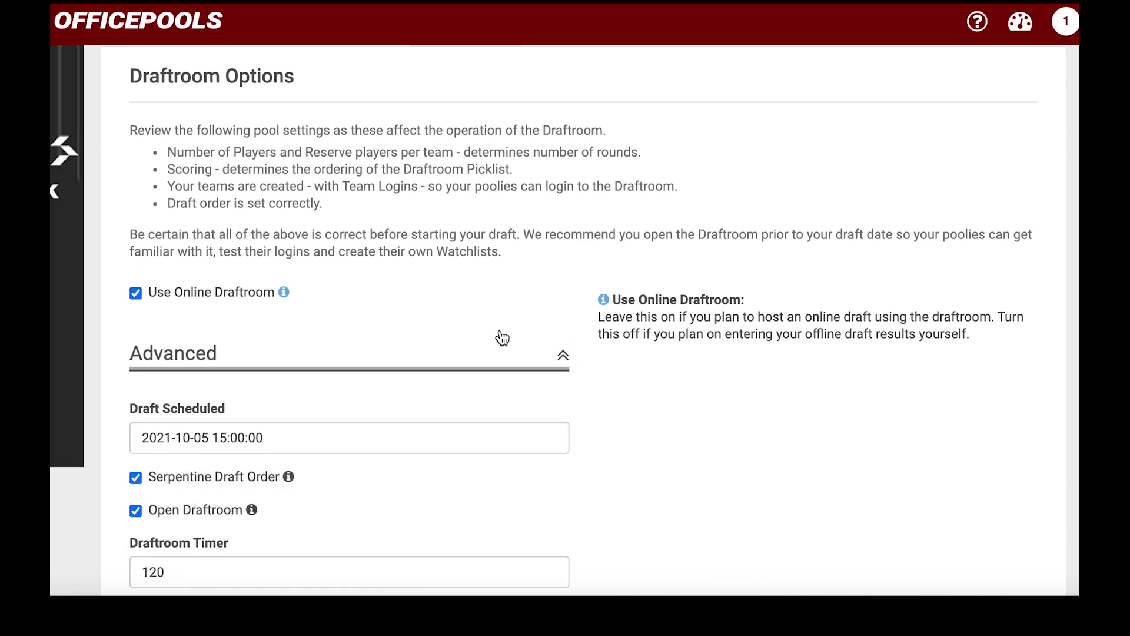
scroll(504, 338, up, 4)
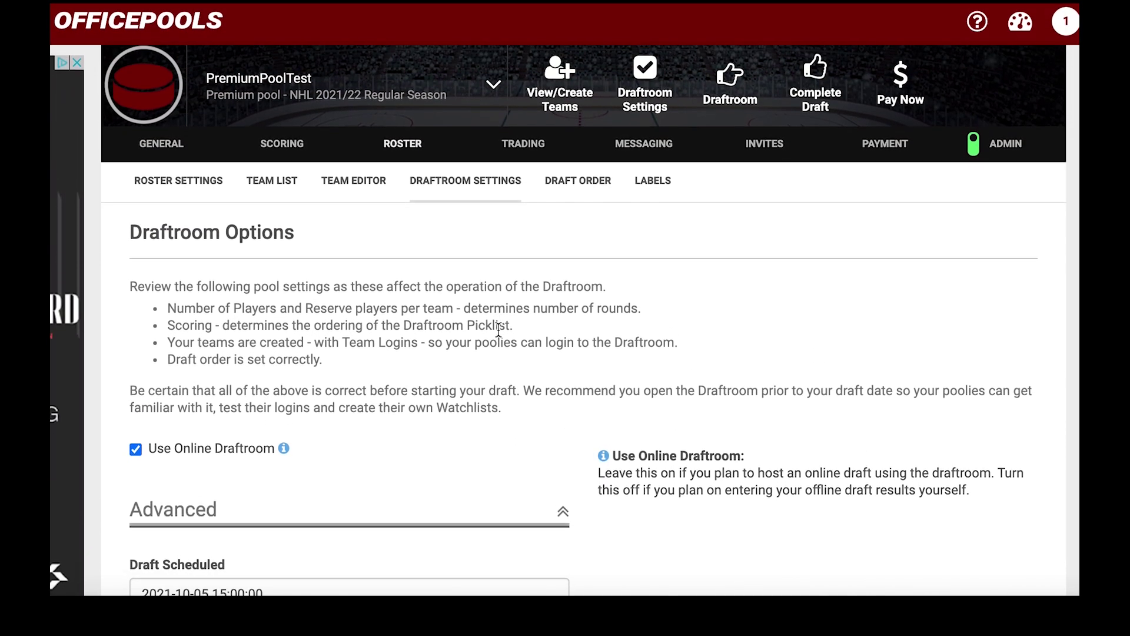
scroll(499, 330, down, 4)
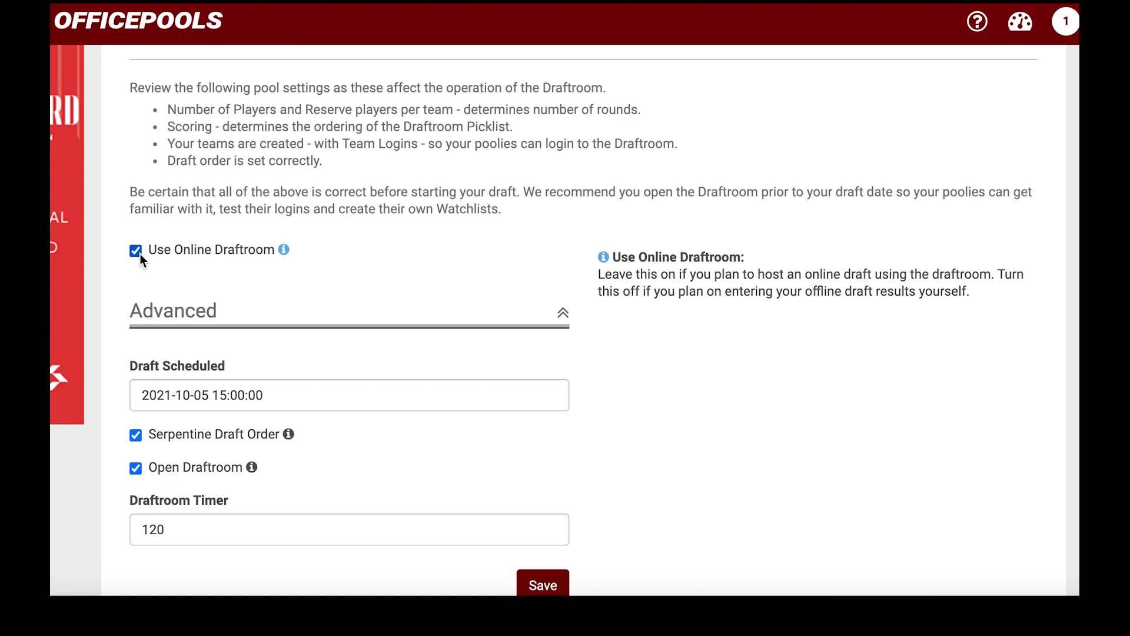
scroll(344, 322, down, 1)
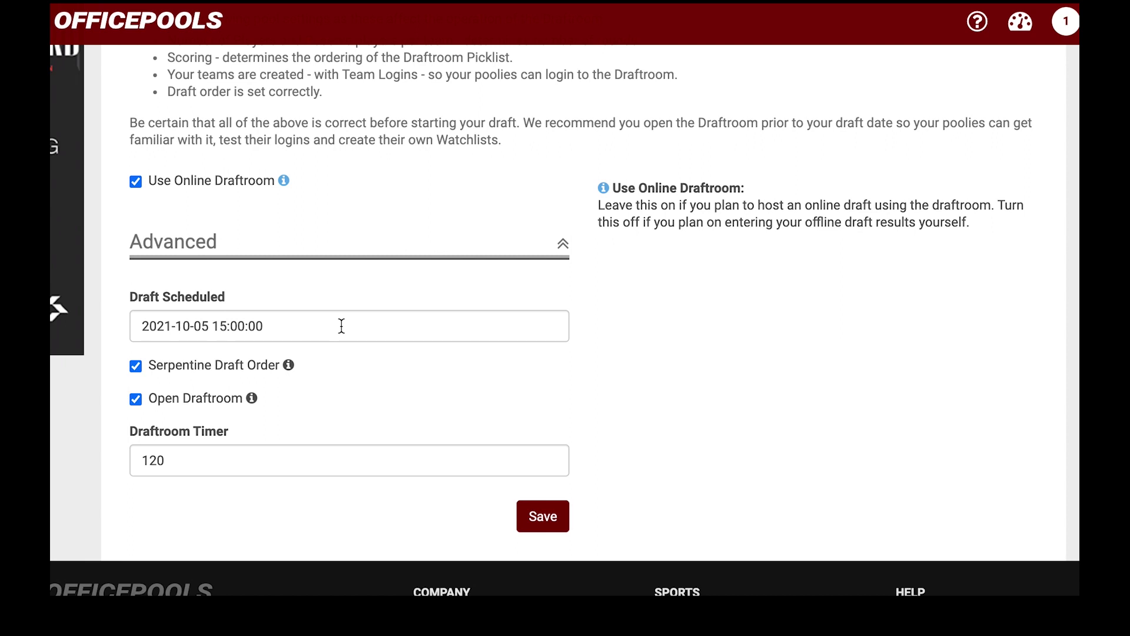
Step: Show the explanations for Serpentine Draft Order and Open Draftroom, switching Open Draftroom off and back on
click(289, 367)
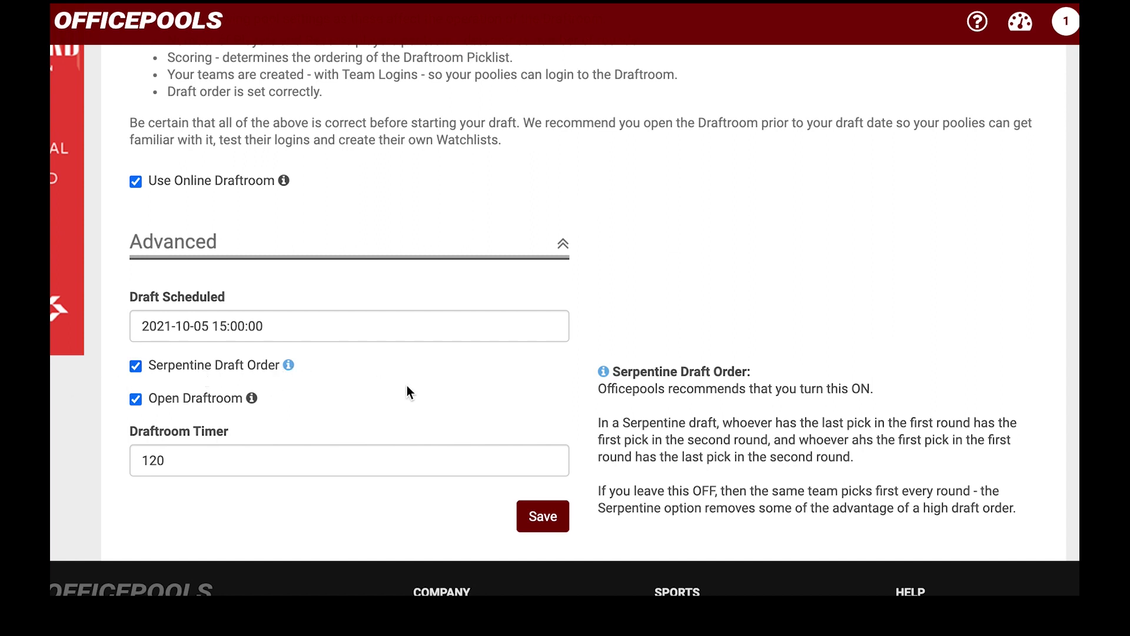
scroll(401, 387, down, 1)
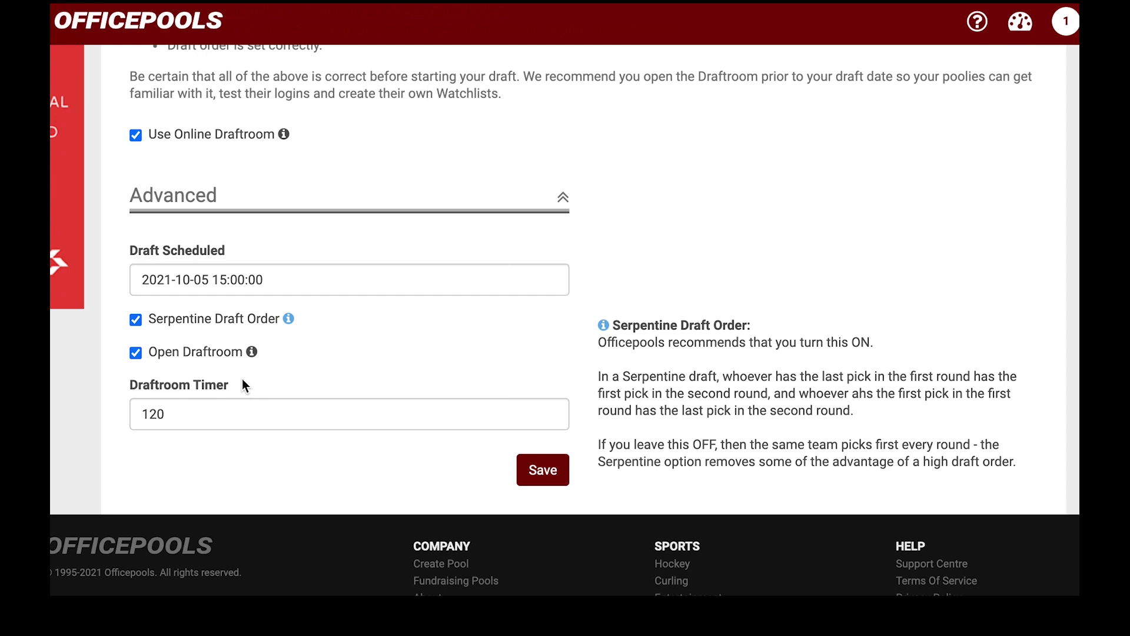
click(222, 353)
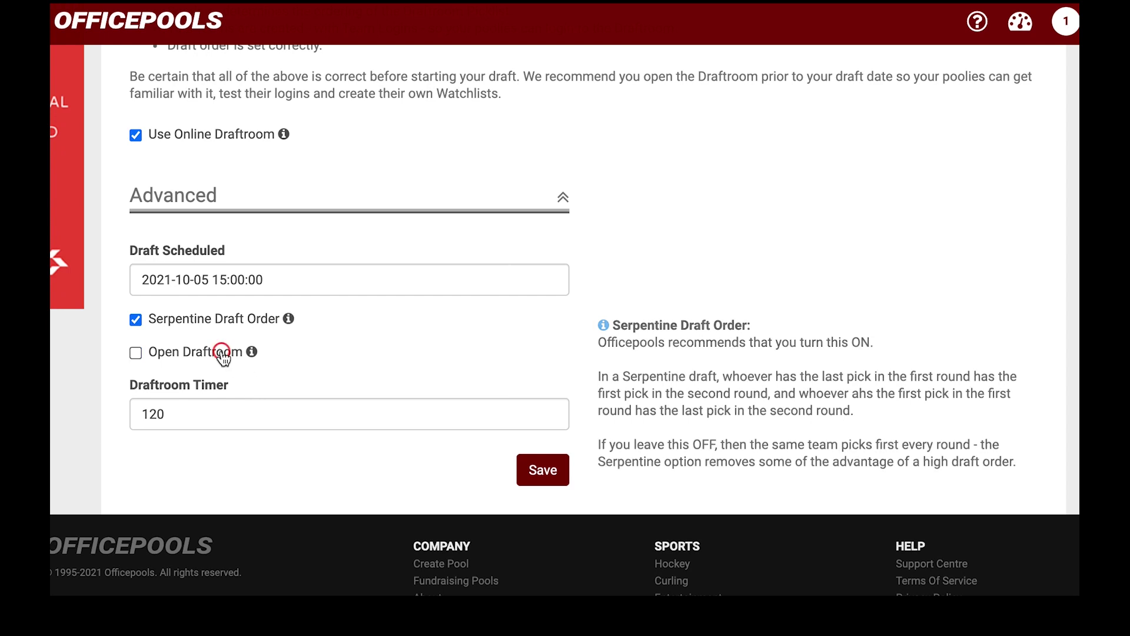
click(137, 352)
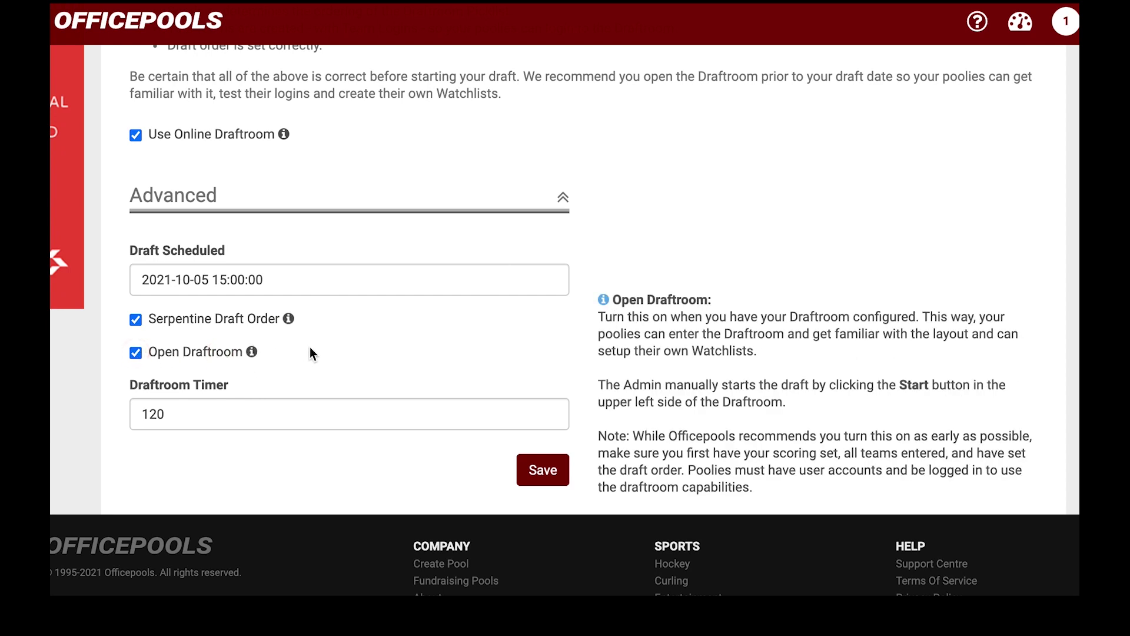
scroll(310, 353, down, 1)
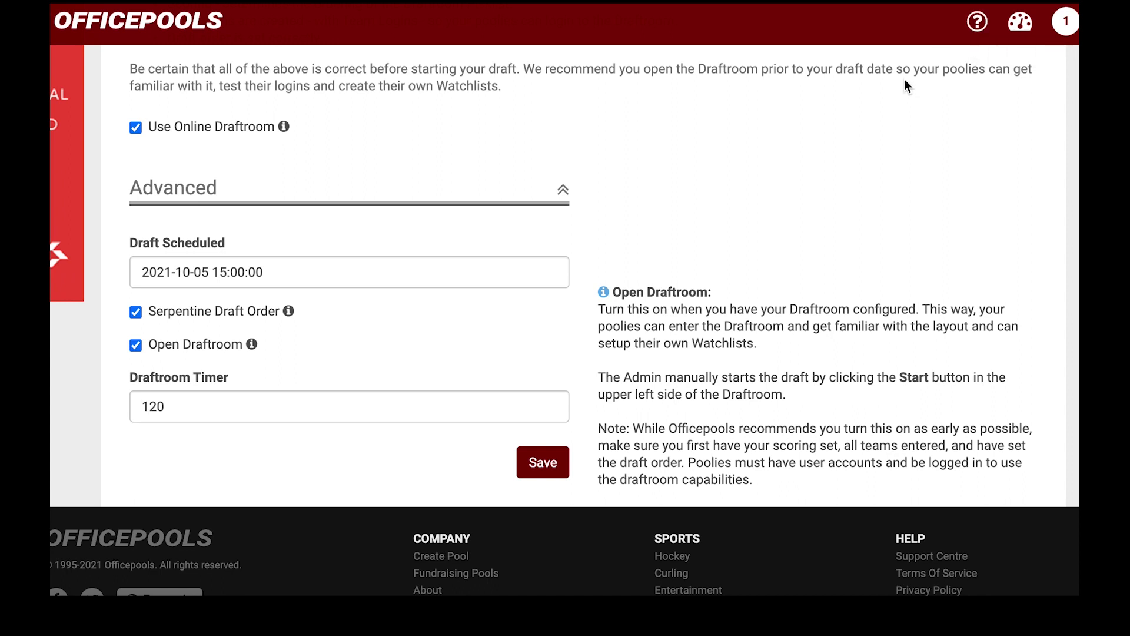
scroll(811, 216, up, 2)
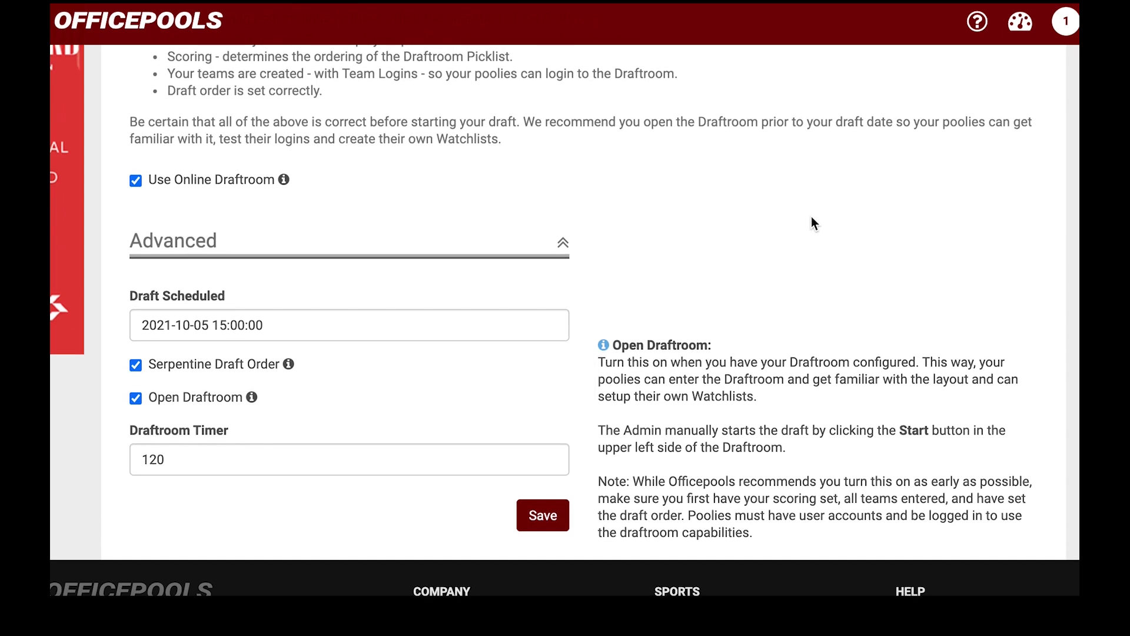
scroll(811, 218, up, 1)
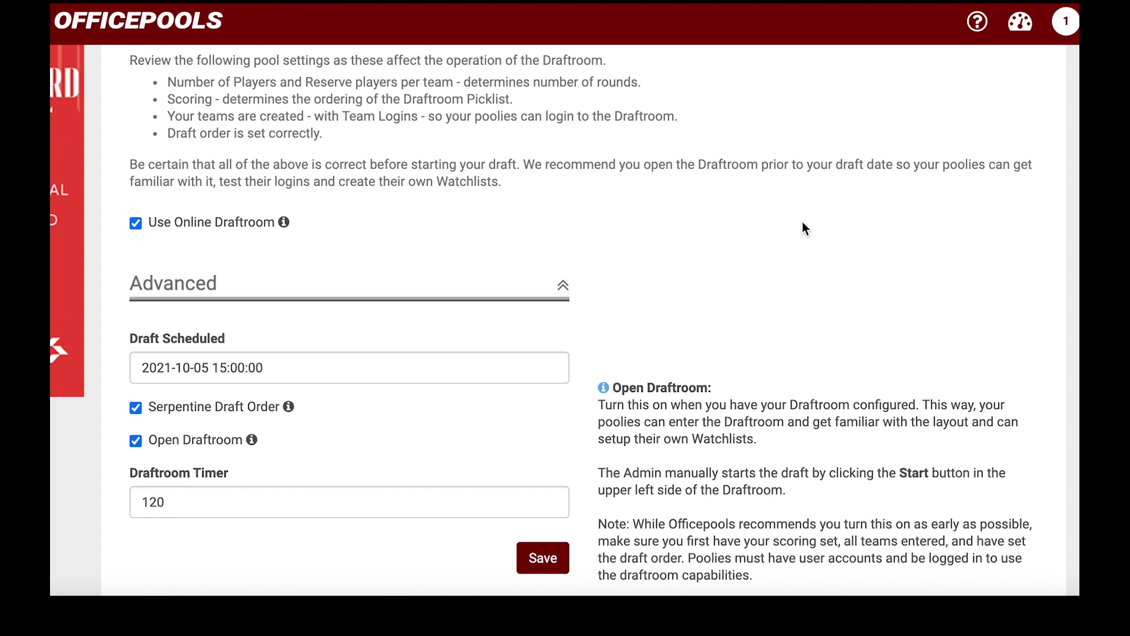
scroll(777, 252, up, 5)
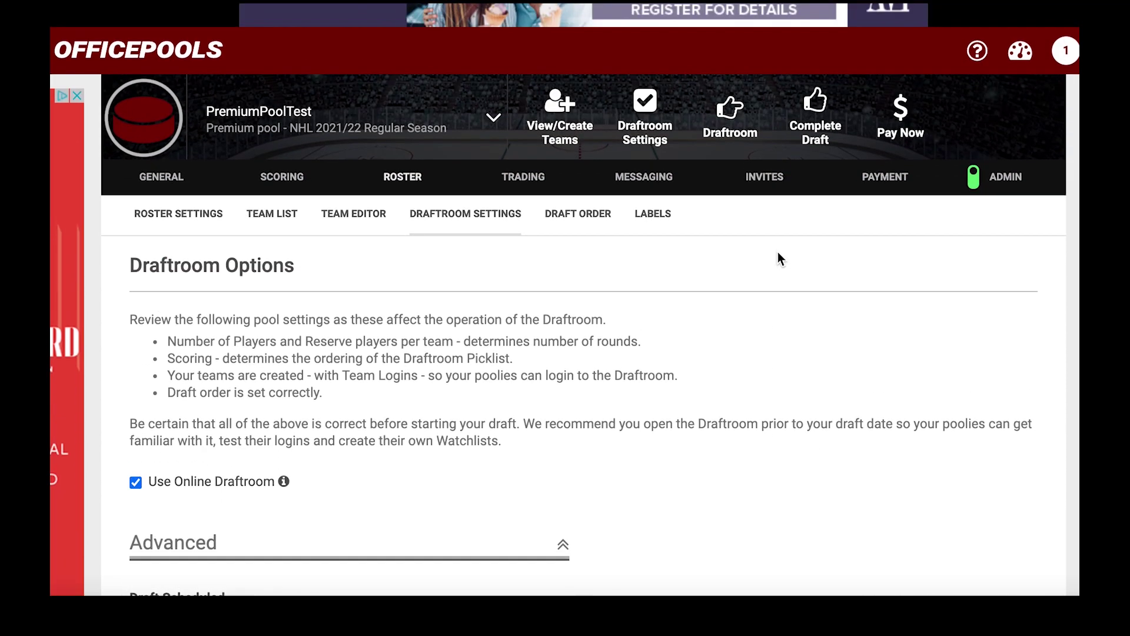
Step: Set the Draftroom Timer to 60 seconds and save the draftroom settings
scroll(778, 255, down, 1)
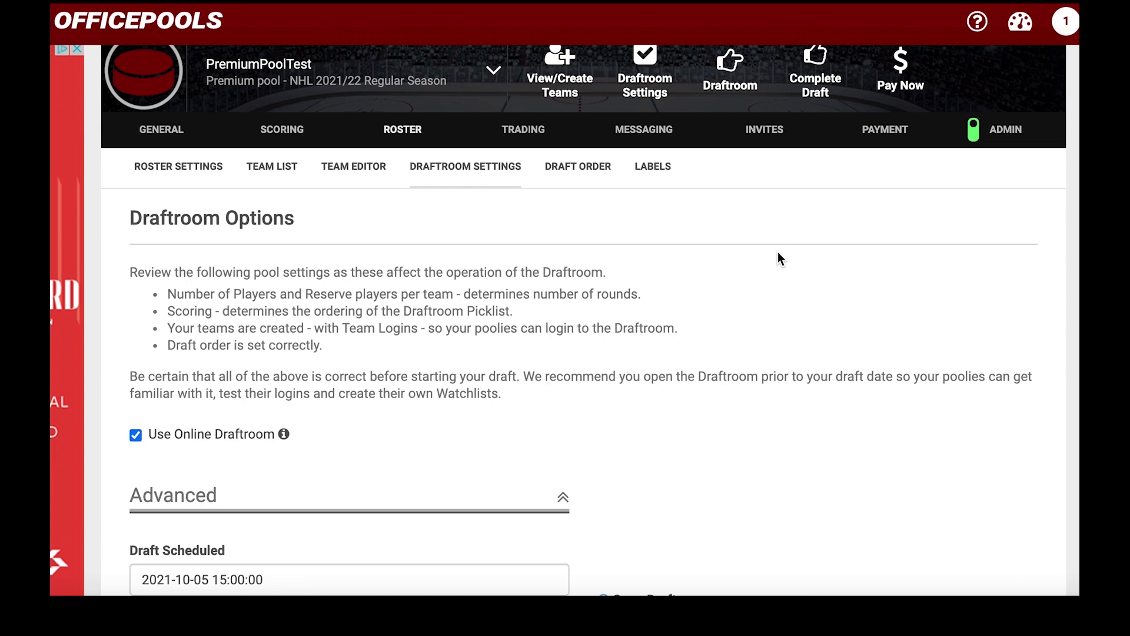
scroll(757, 282, down, 5)
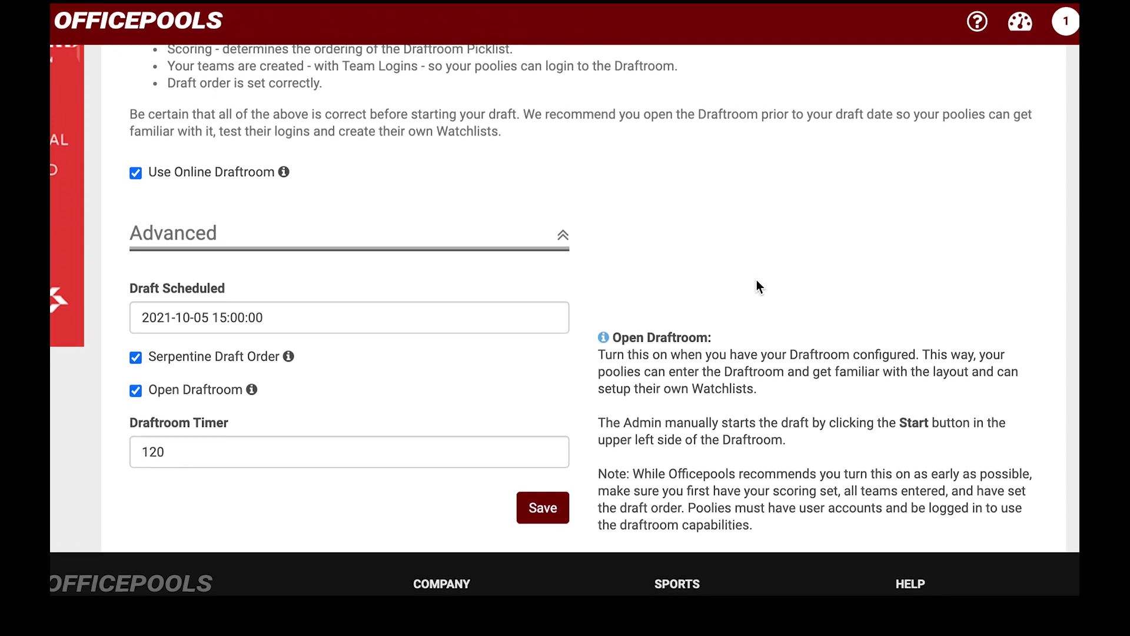
scroll(758, 281, up, 1)
click(294, 477)
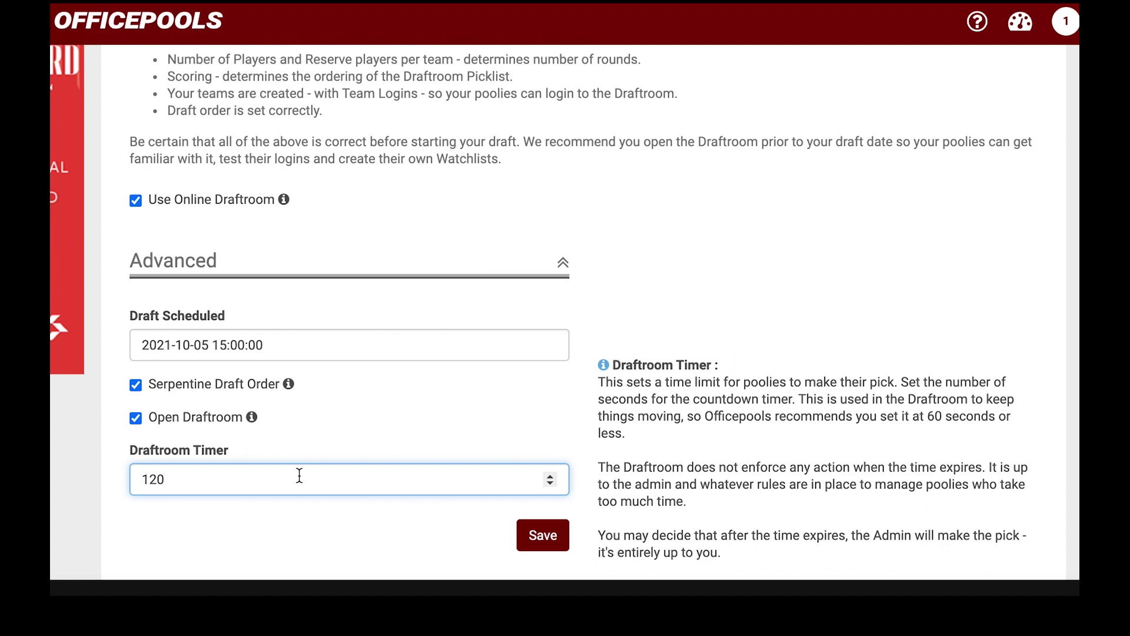
double_click(299, 475)
text(60)
key(Return)
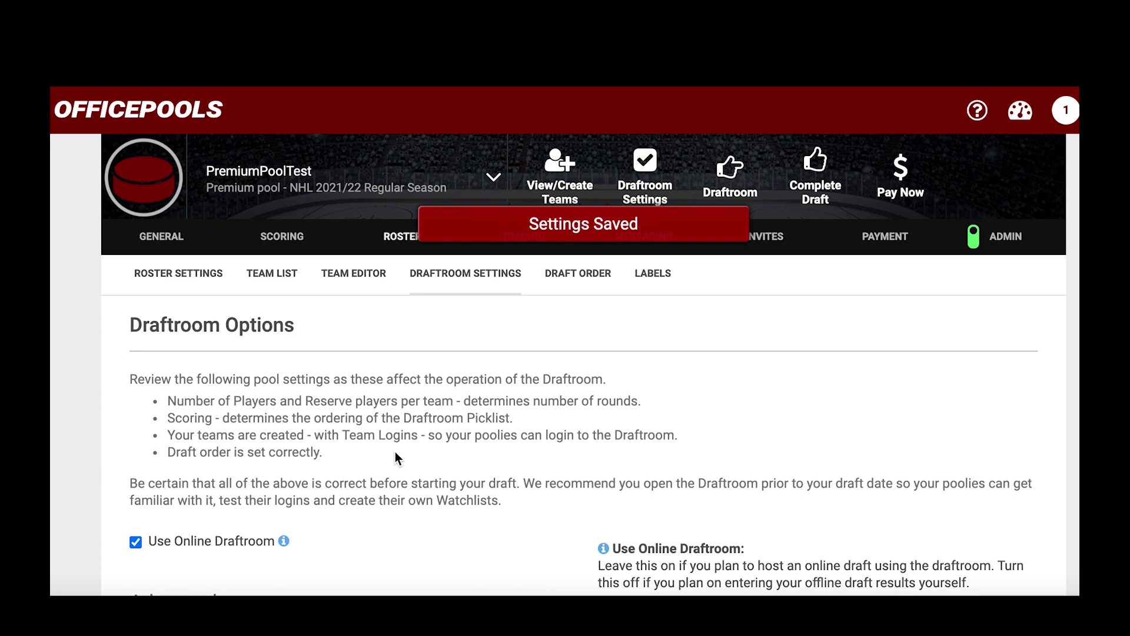
scroll(394, 451, down, 3)
scroll(397, 459, down, 2)
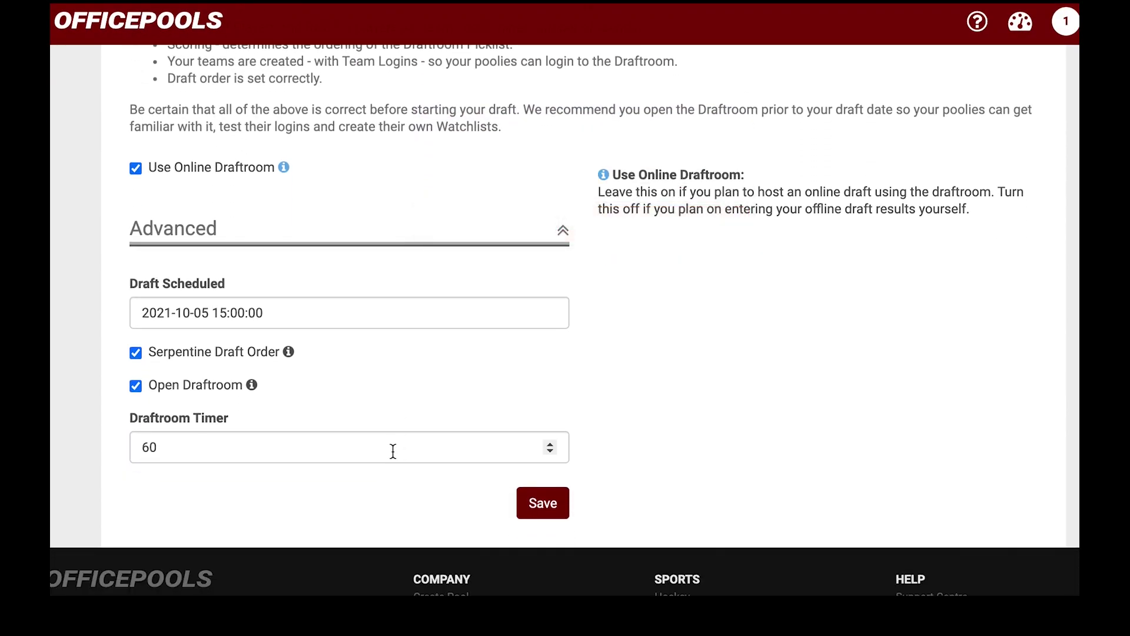
Step: Show the explanation for the Draftroom Timer and save the draftroom options again
click(393, 451)
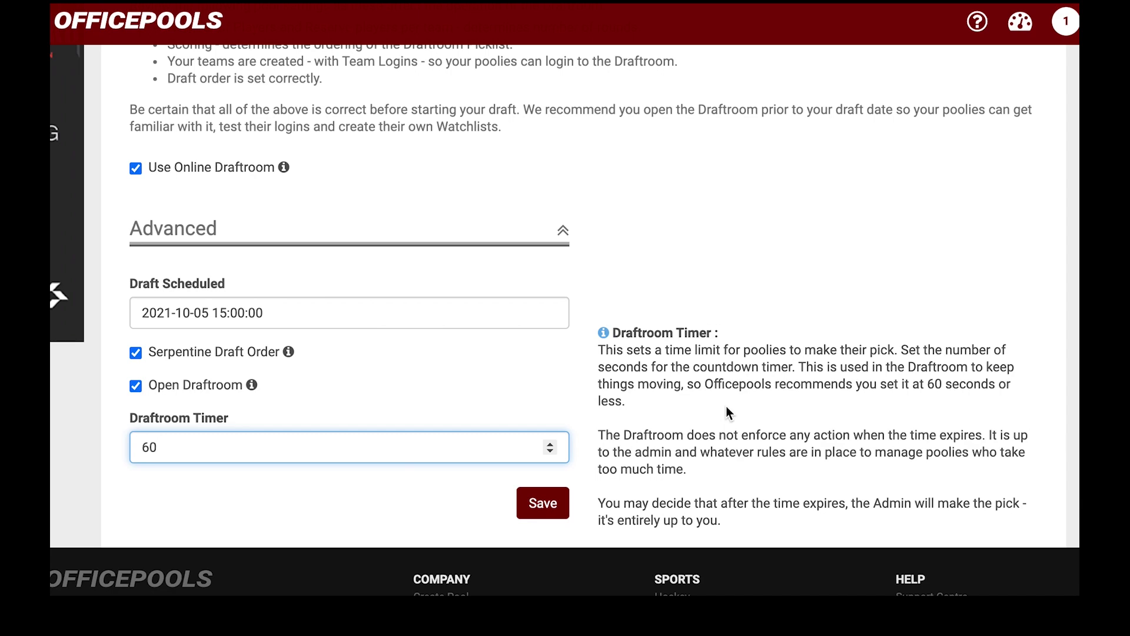
scroll(726, 407, up, 1)
scroll(727, 407, up, 1)
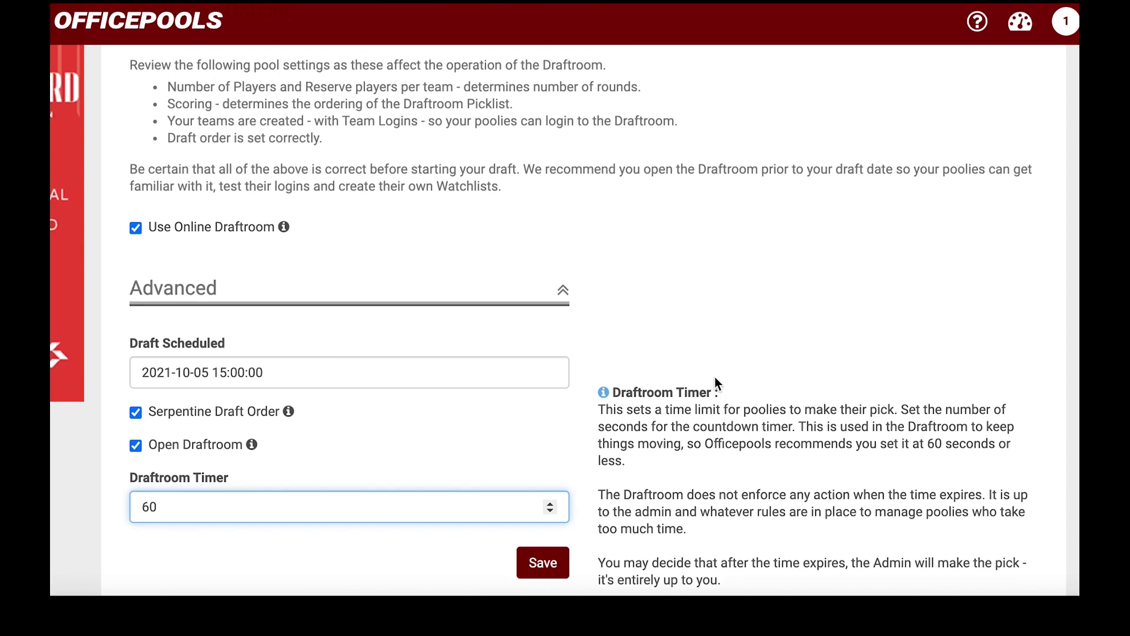
scroll(716, 377, down, 1)
scroll(716, 292, up, 3)
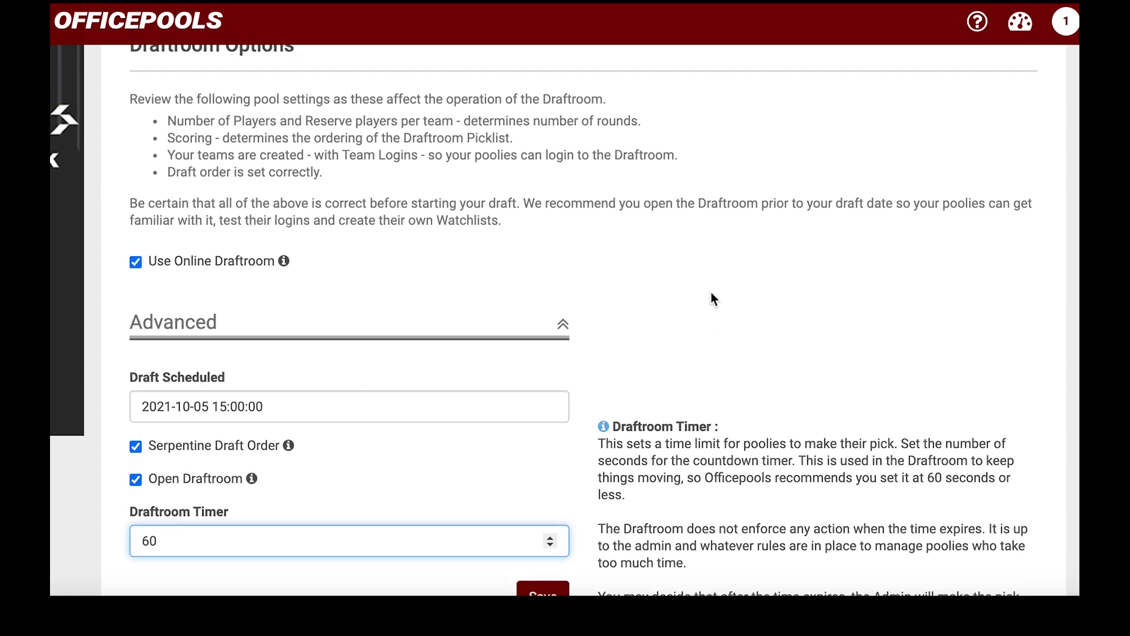
scroll(711, 292, up, 1)
scroll(711, 292, down, 4)
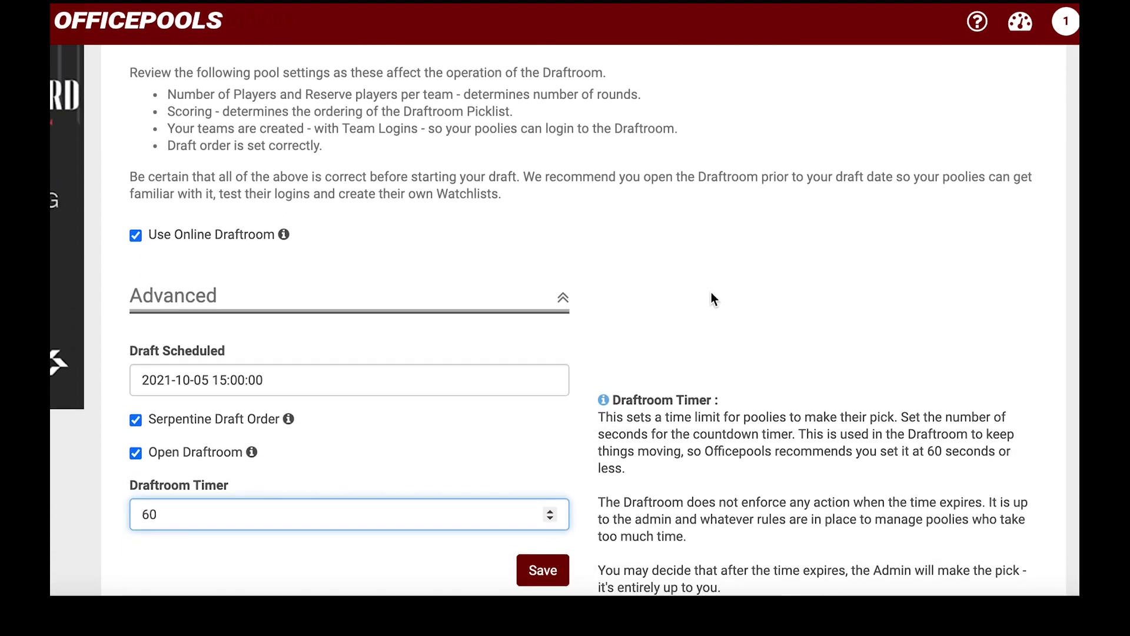
click(539, 546)
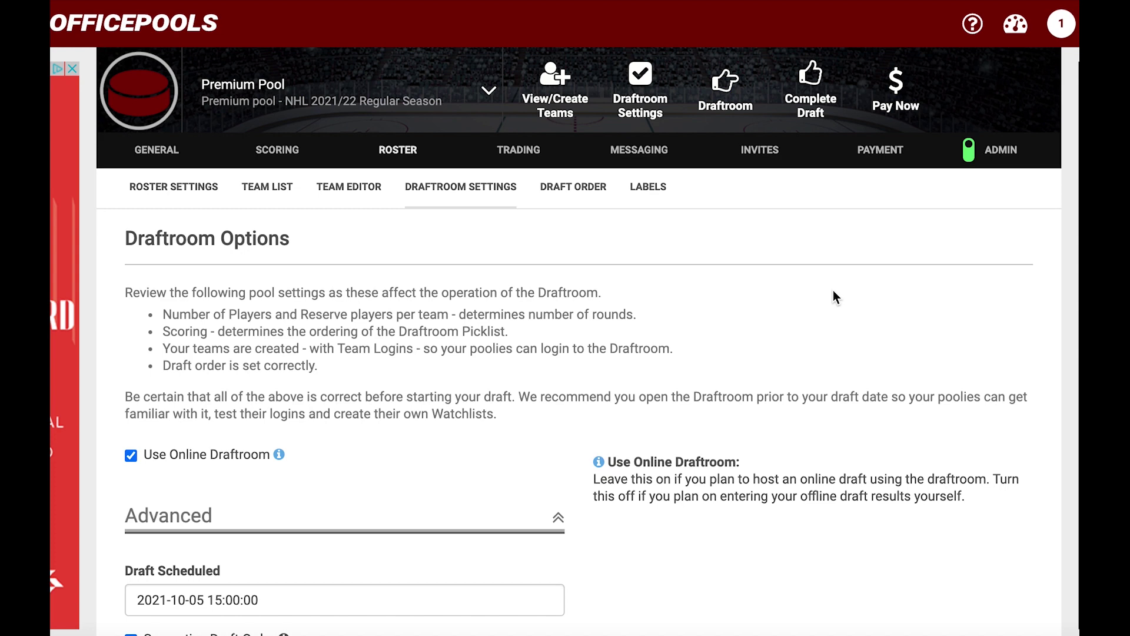
Step: Open the draft order, try out the repositioning handle on The Bears, and save the order with that team first
click(592, 194)
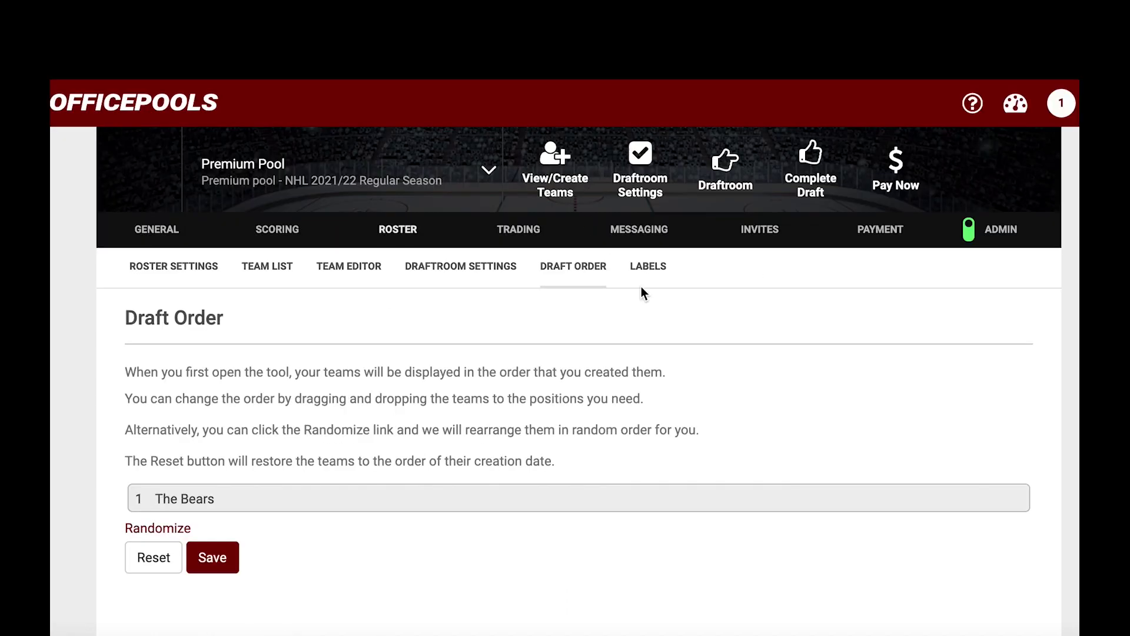
scroll(651, 303, down, 1)
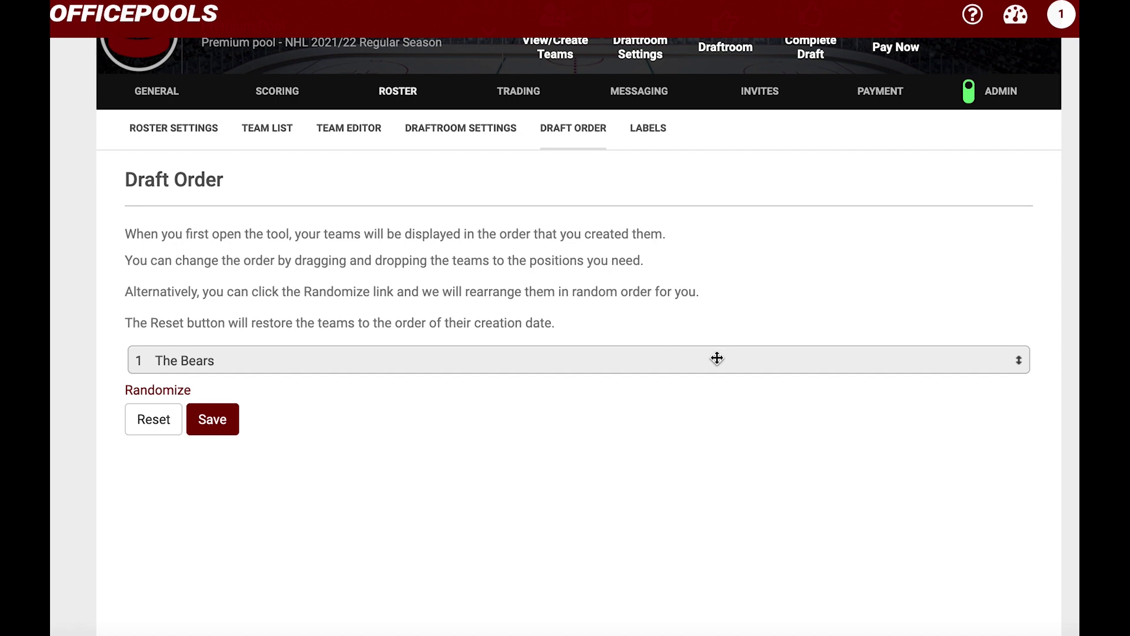
scroll(709, 356, down, 2)
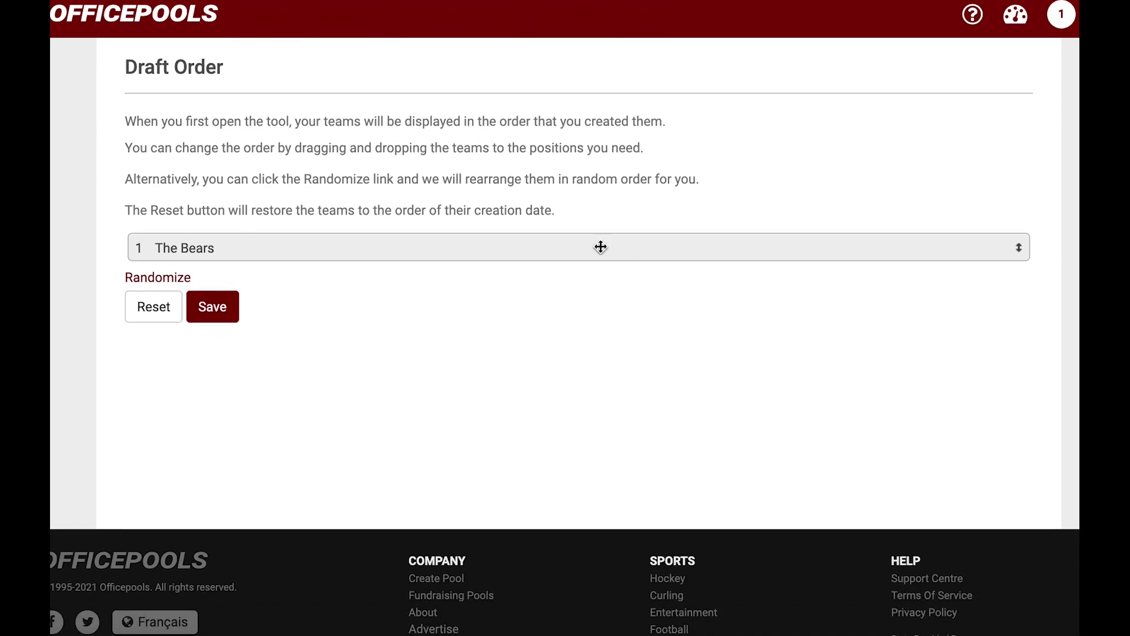
mouse_move(601, 247)
mouse_down()
mouse_move(599, 225)
mouse_move(665, 302)
mouse_move(607, 250)
mouse_up()
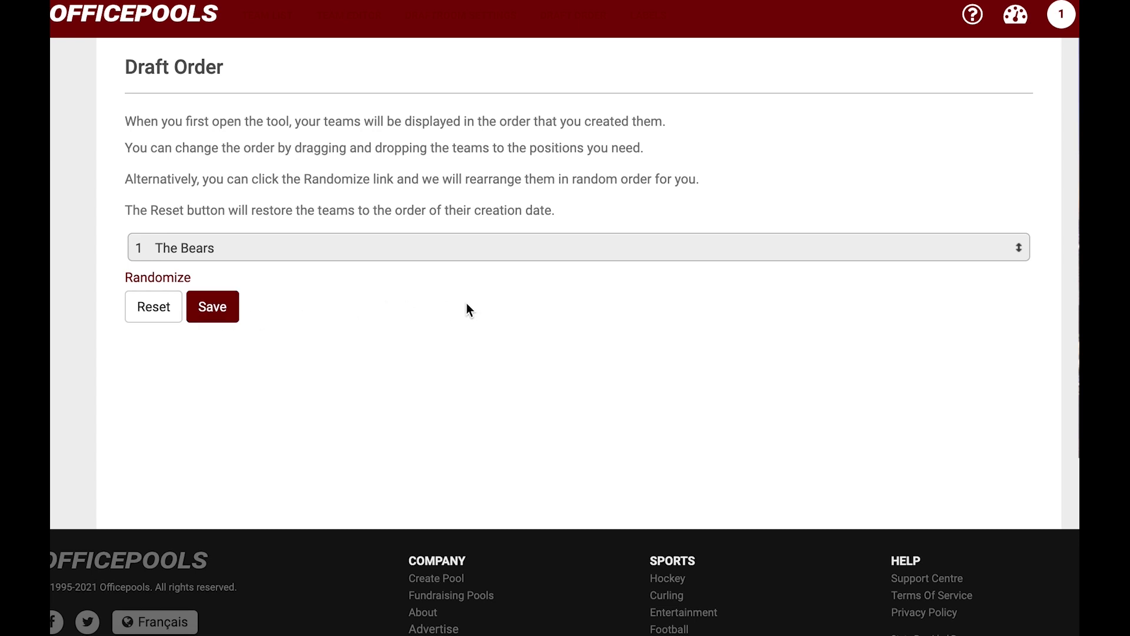
click(221, 307)
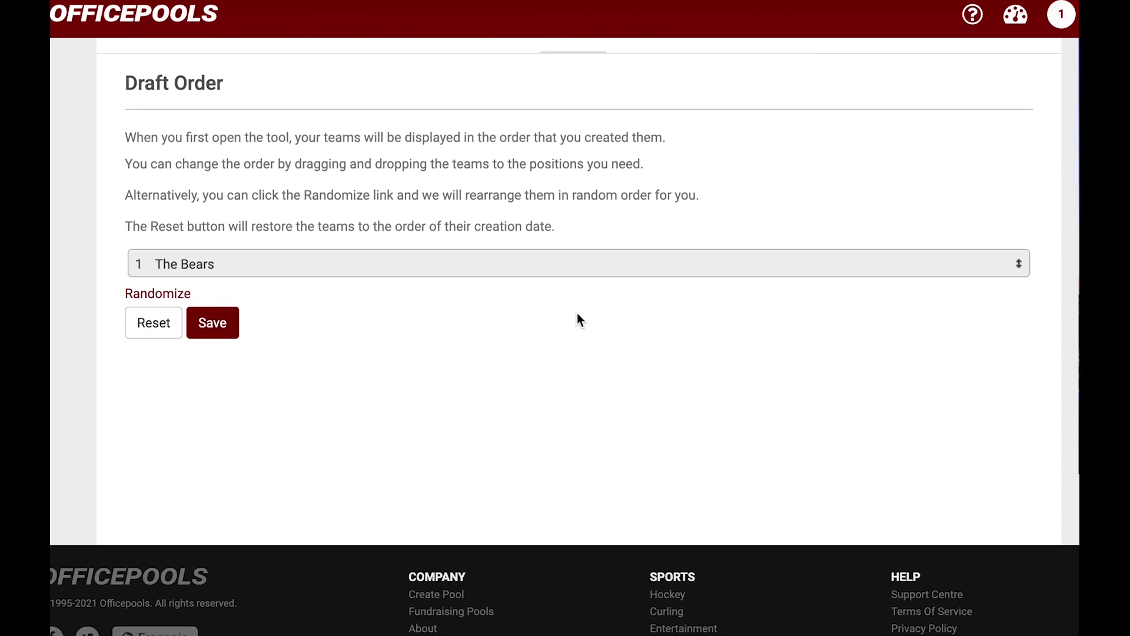
scroll(577, 320, up, 2)
click(221, 400)
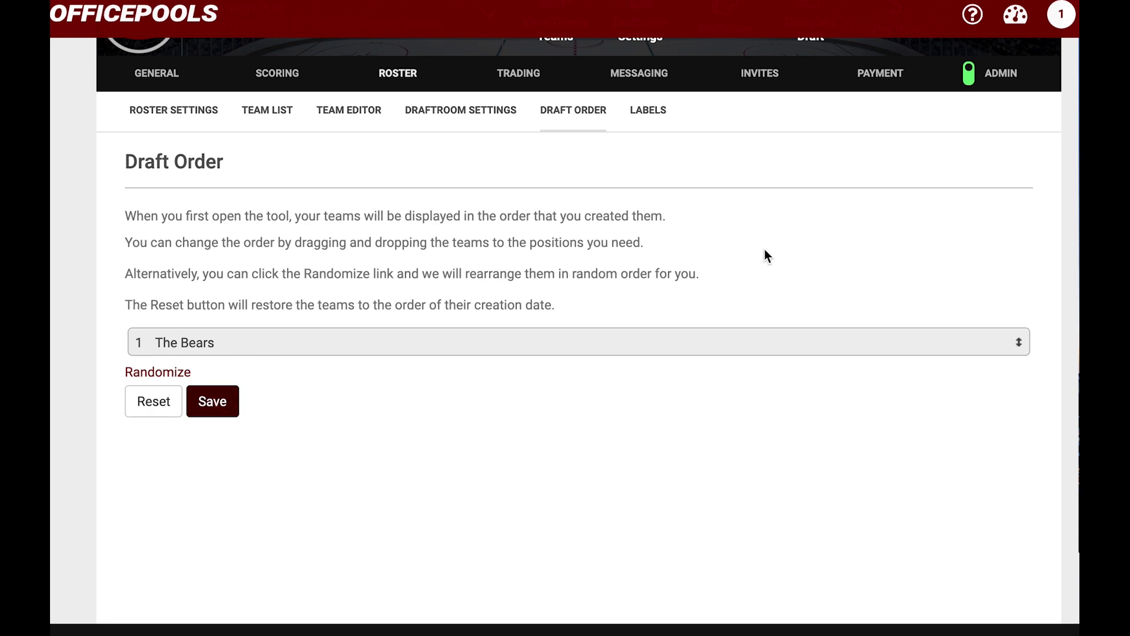
scroll(751, 262, down, 3)
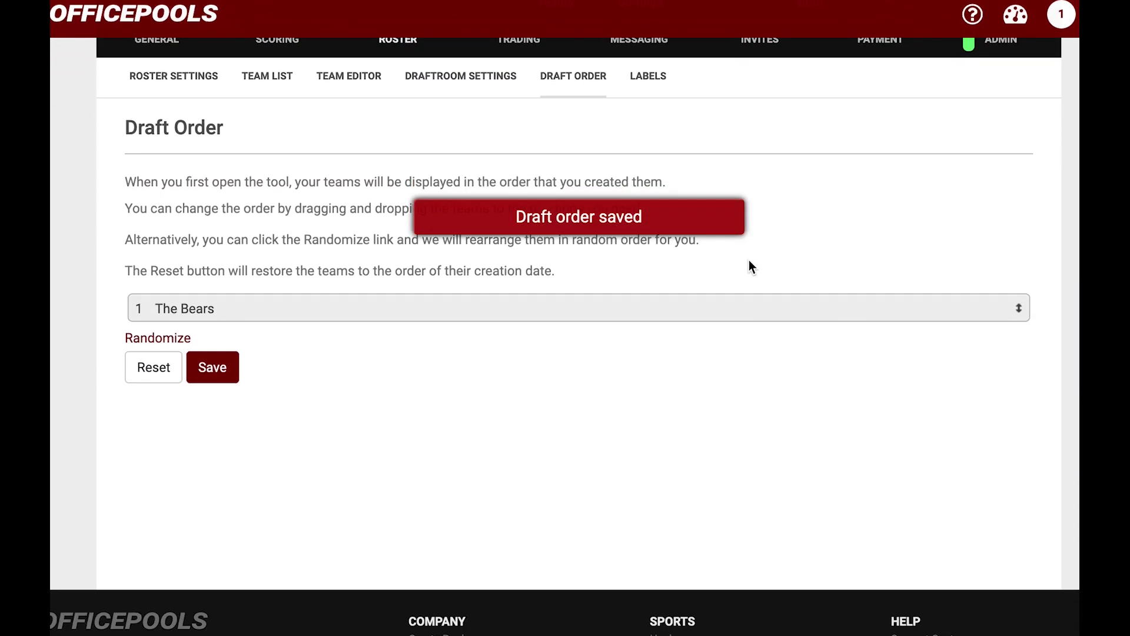
scroll(749, 259, up, 1)
scroll(748, 260, down, 1)
scroll(336, 169, up, 1)
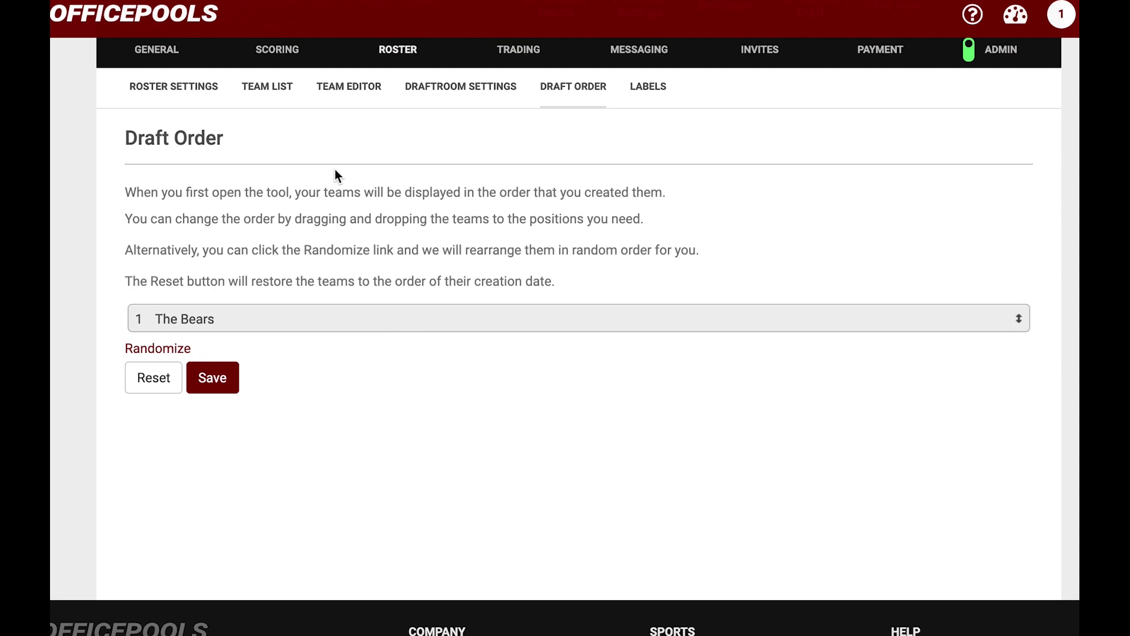
Step: Open the team list and select all teams as message recipients
click(280, 96)
scroll(468, 331, down, 1)
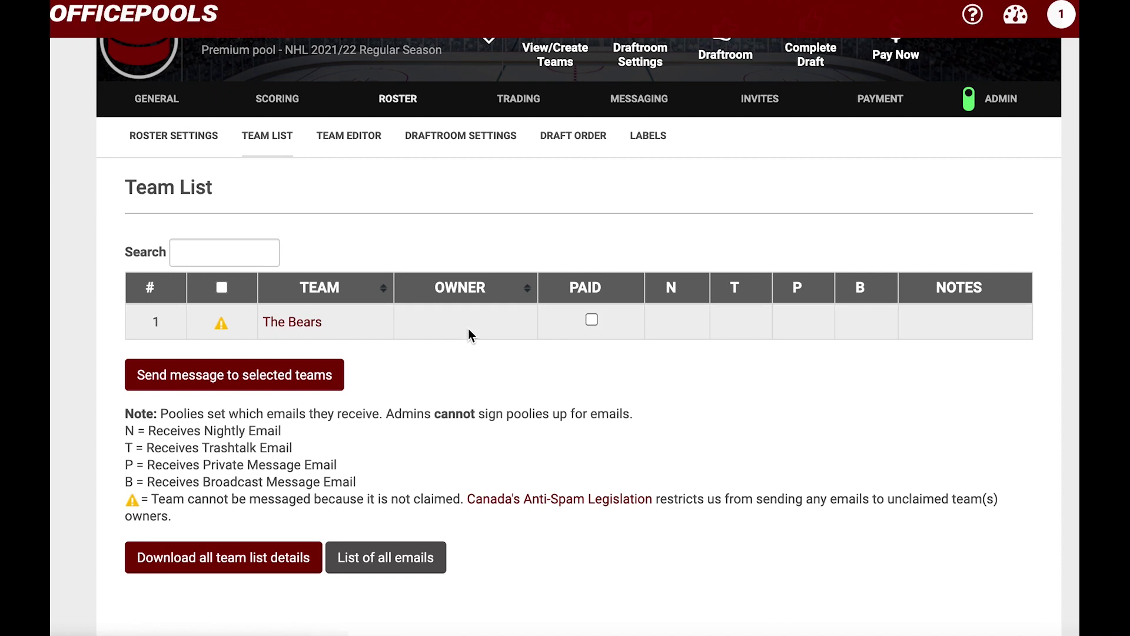
scroll(468, 328, down, 1)
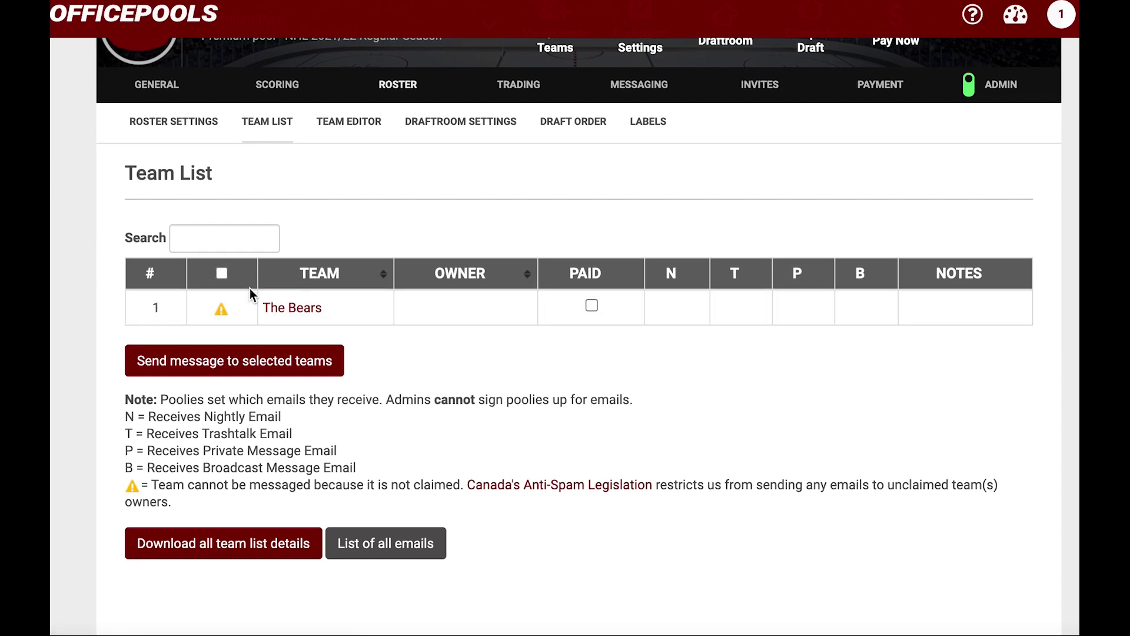
click(222, 274)
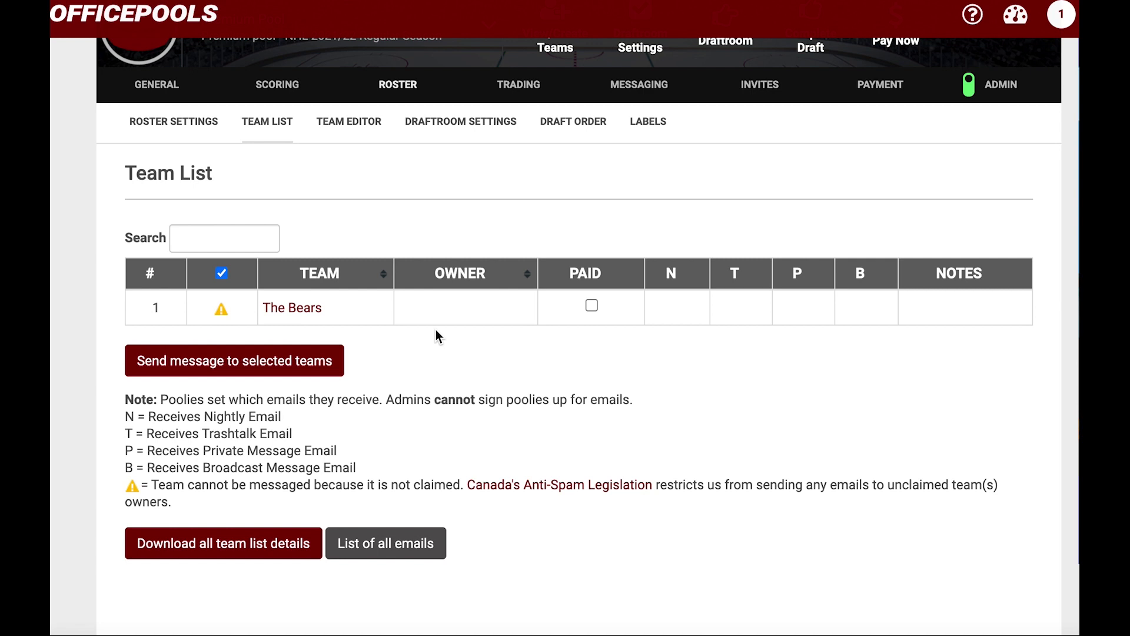
Step: Open the Team Editor and examine the picks, scoring positions and salaries of The Bears
click(355, 124)
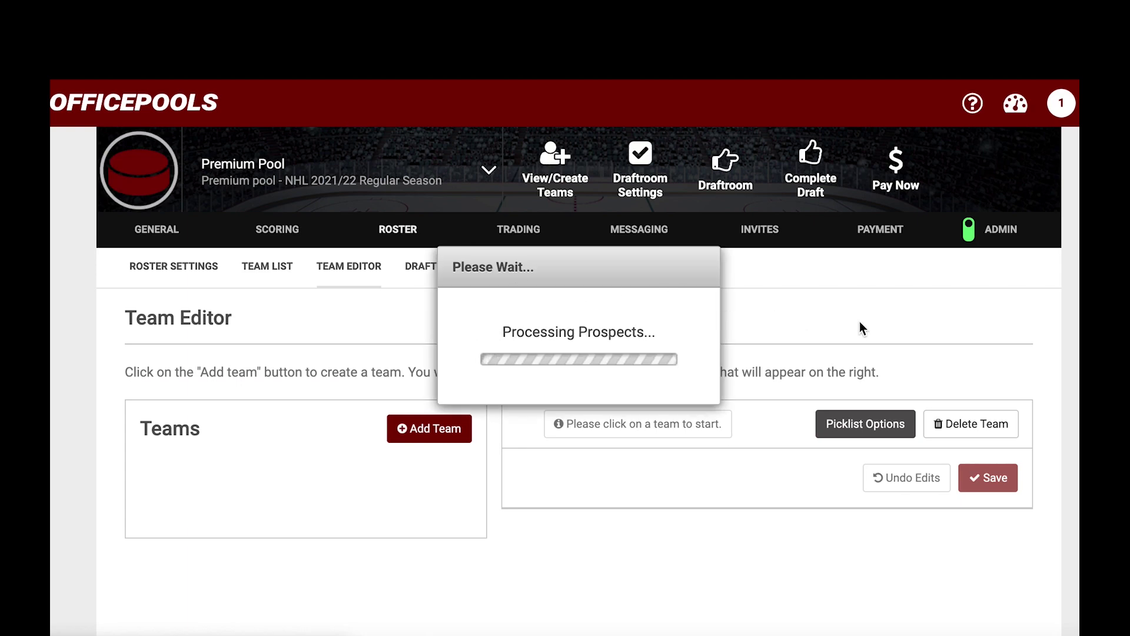
scroll(861, 329, down, 4)
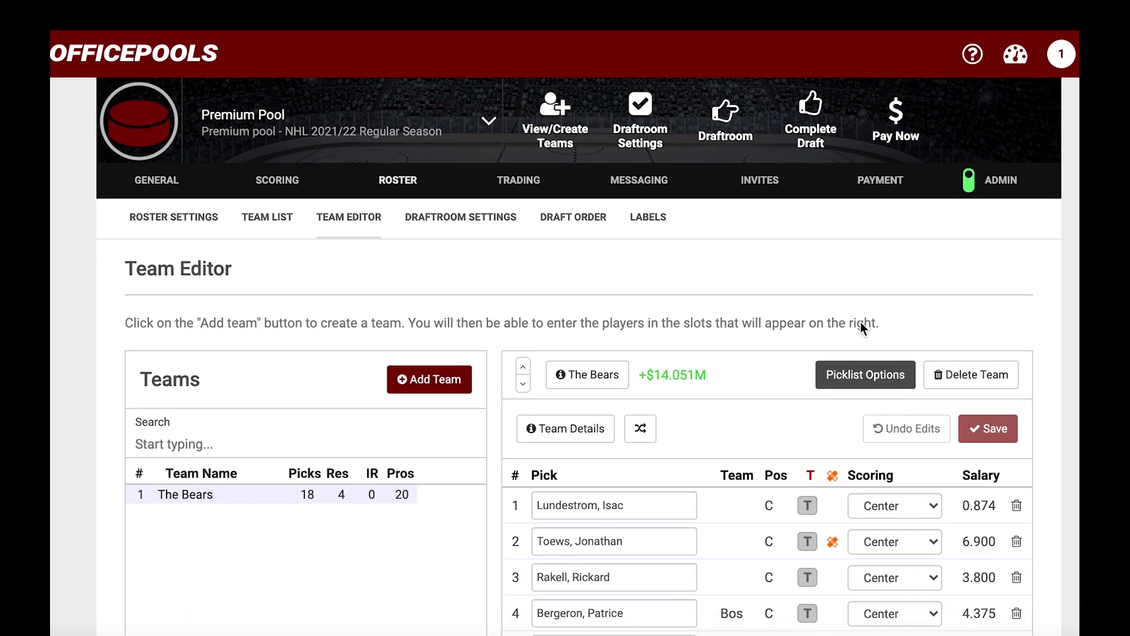
scroll(746, 355, down, 2)
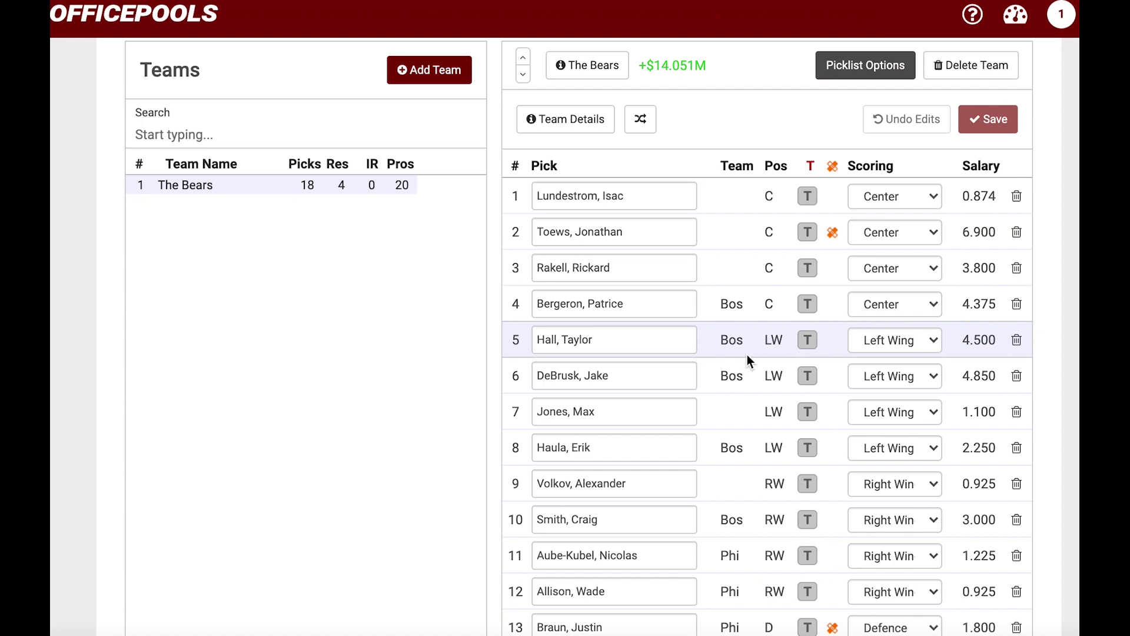
scroll(747, 354, down, 1)
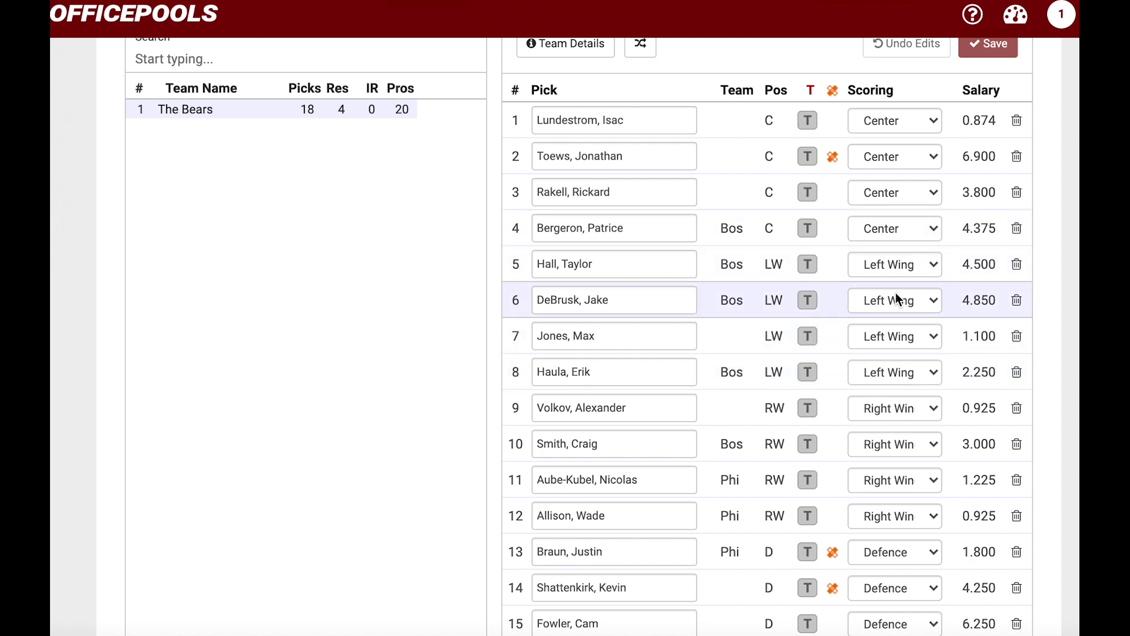
scroll(866, 352, up, 1)
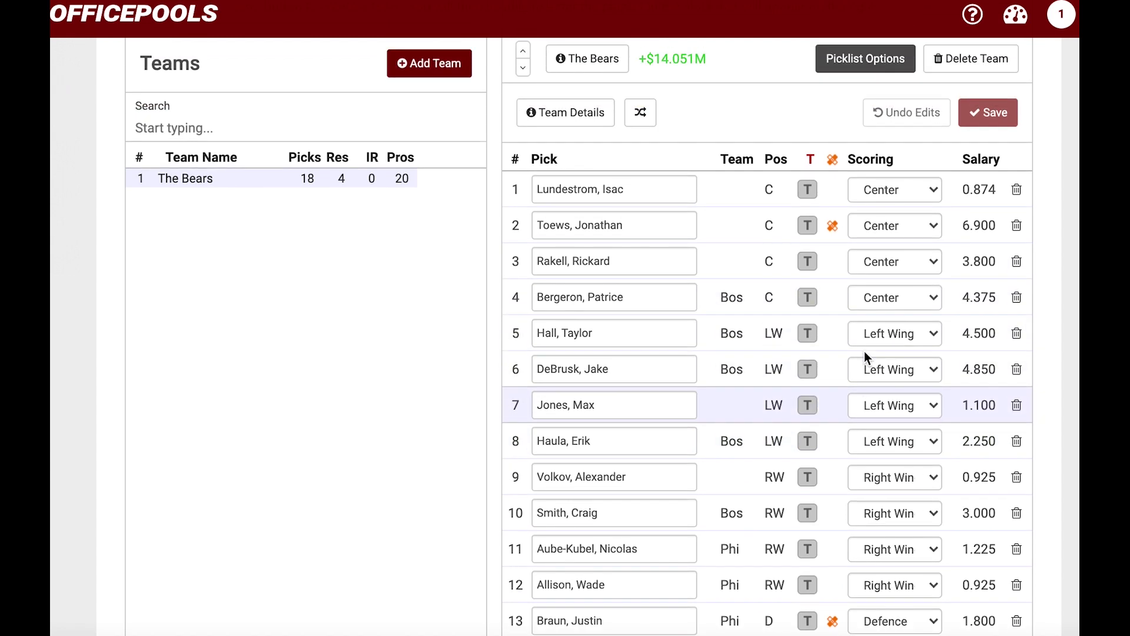
scroll(865, 351, up, 2)
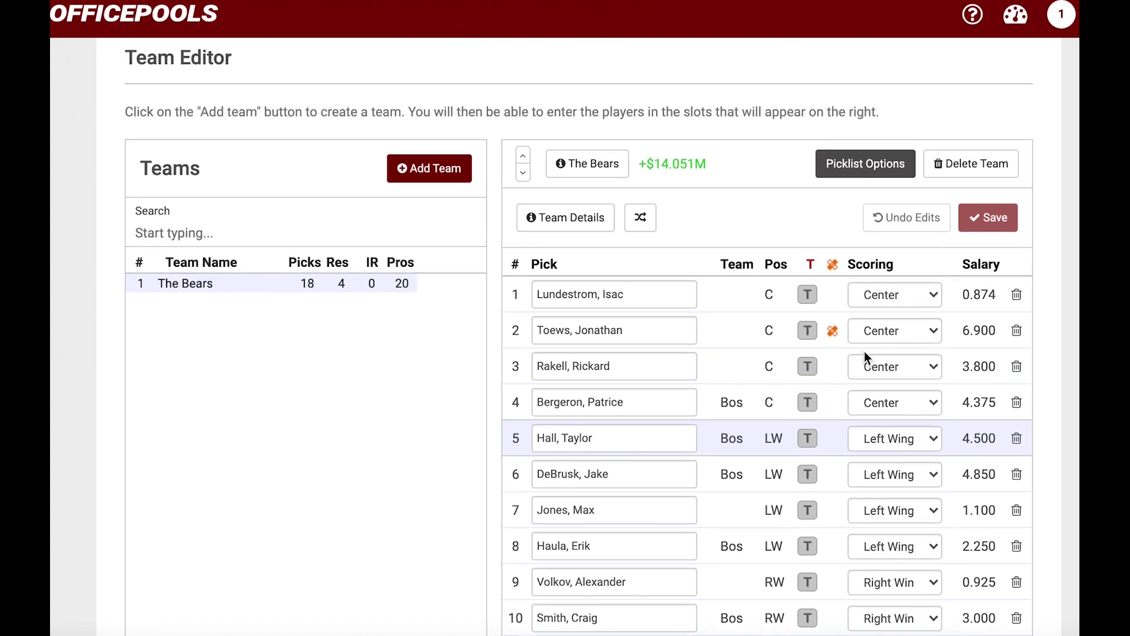
Step: Switch the scoring position of The Bears' eighth pick to Goon and back to Left Wing
scroll(864, 351, down, 5)
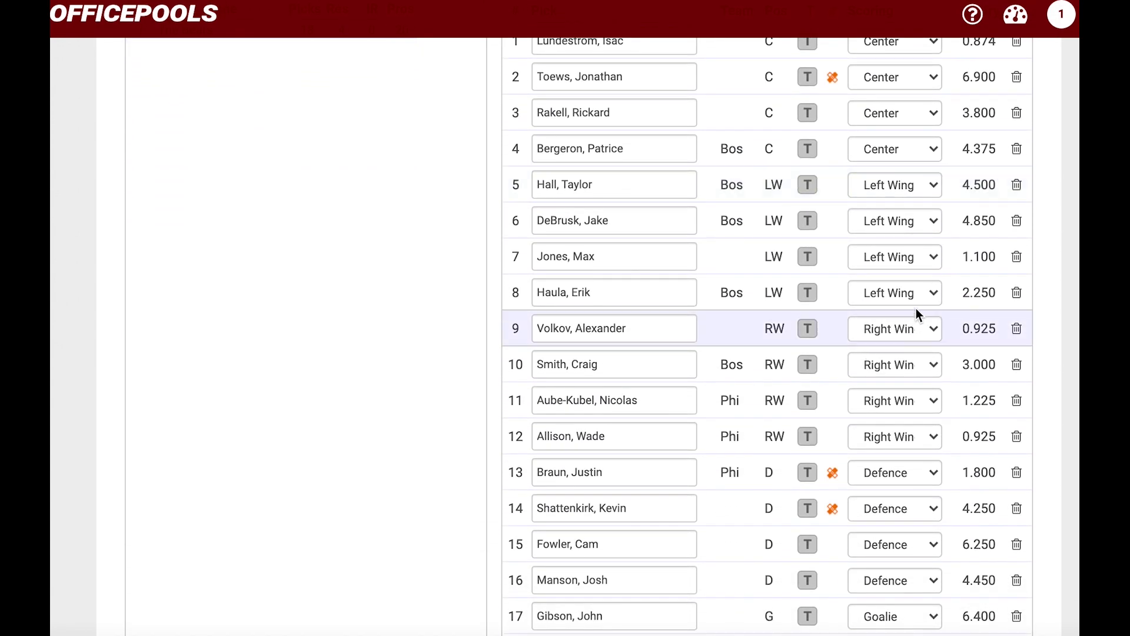
click(935, 293)
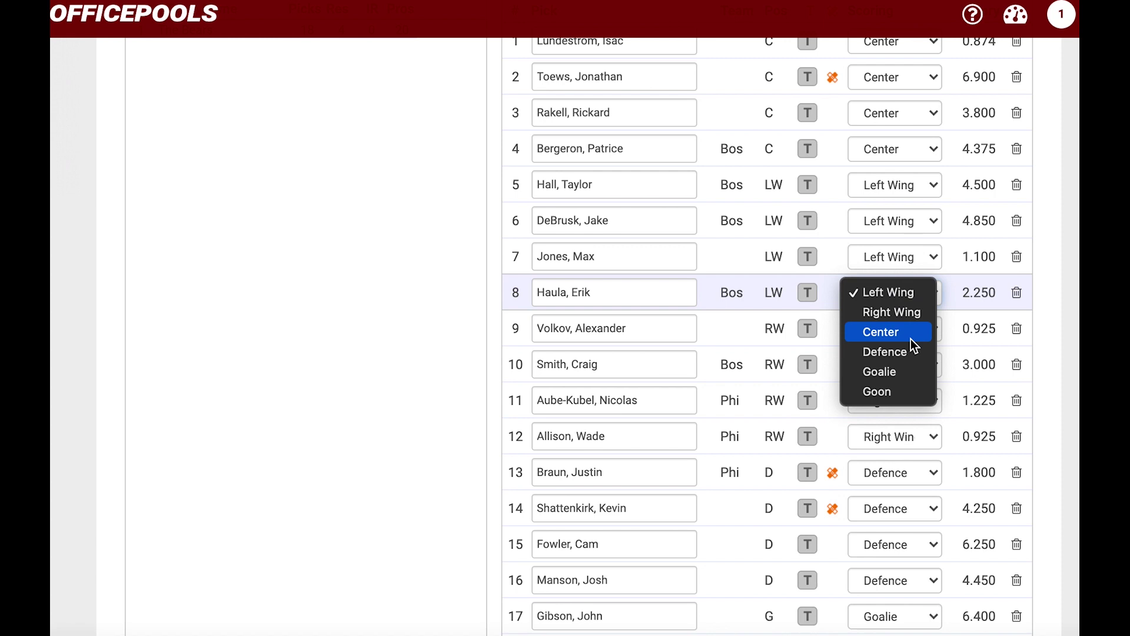
click(898, 391)
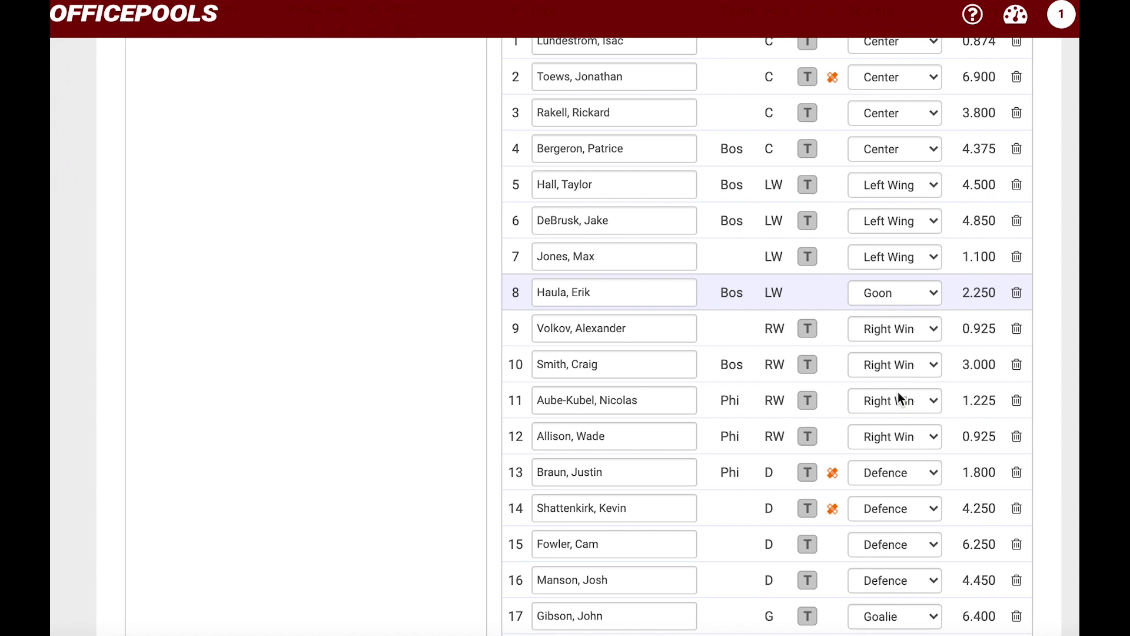
click(933, 294)
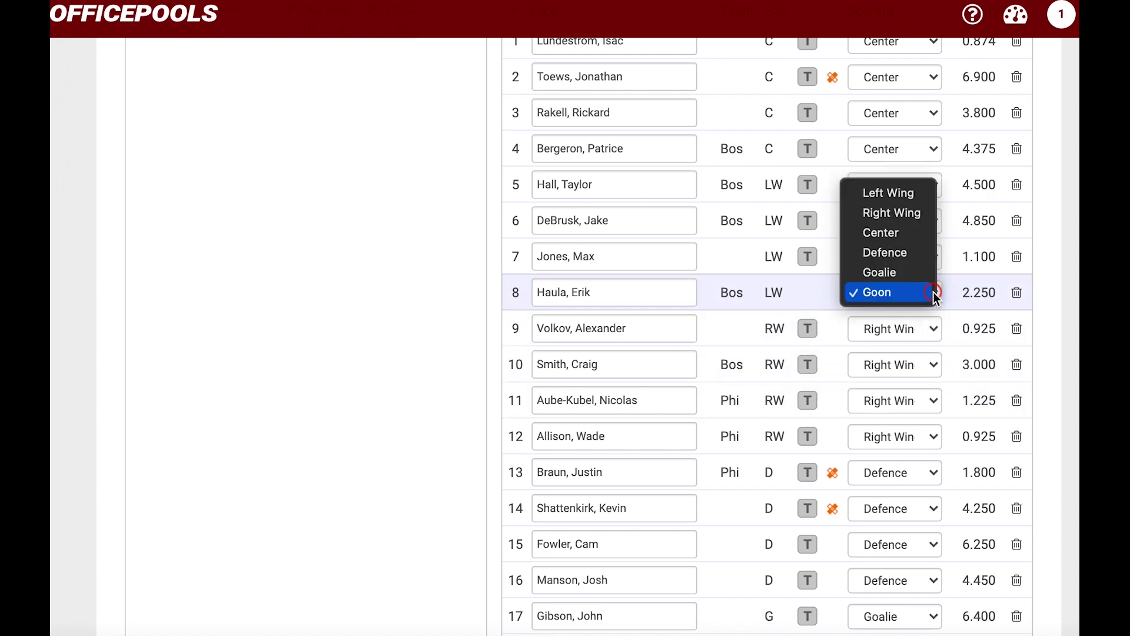
click(895, 199)
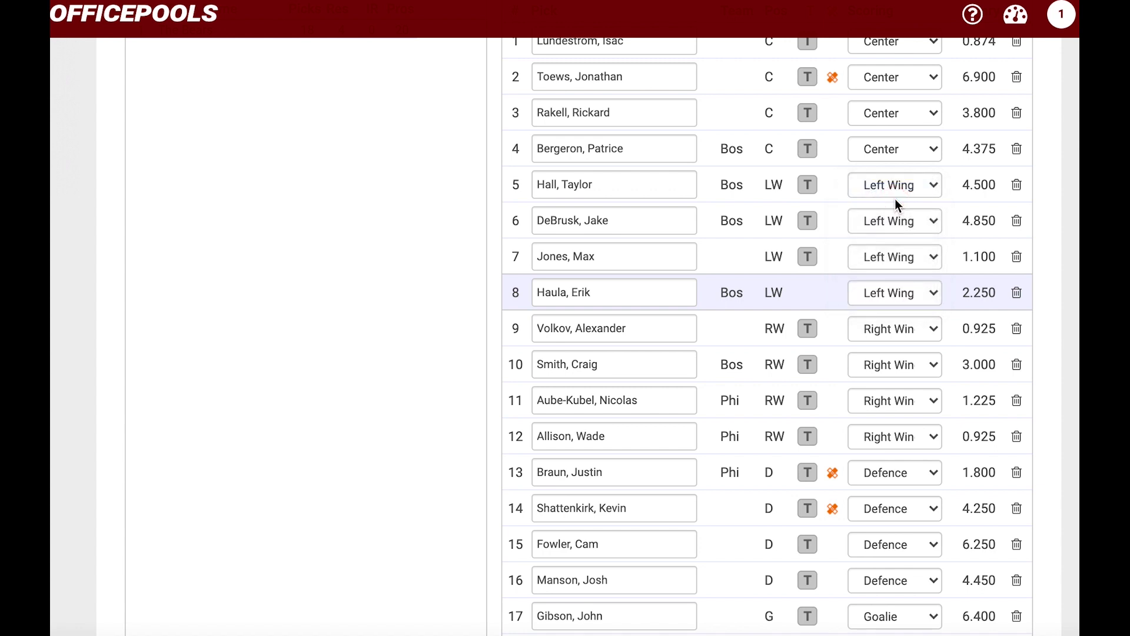
scroll(981, 240, up, 4)
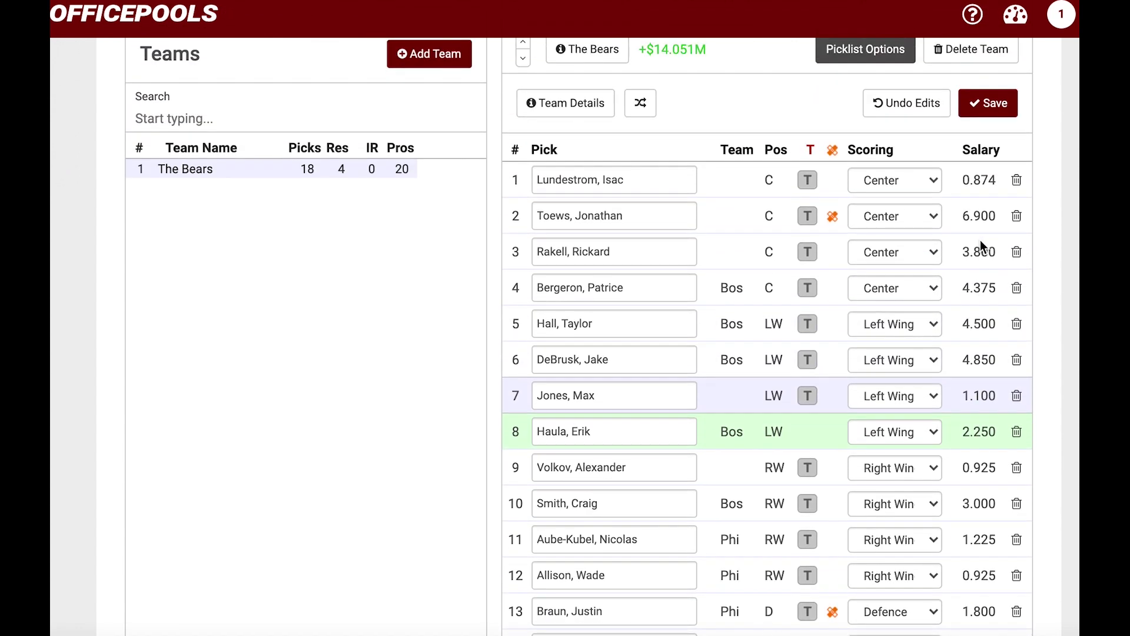
scroll(982, 246, down, 1)
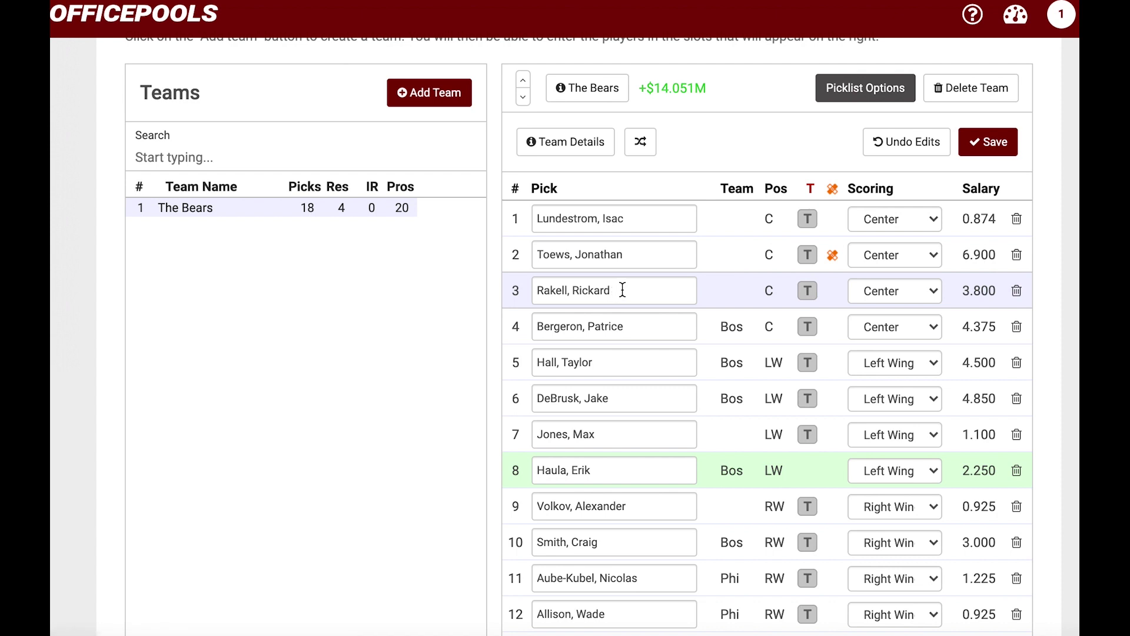
scroll(623, 290, down, 1)
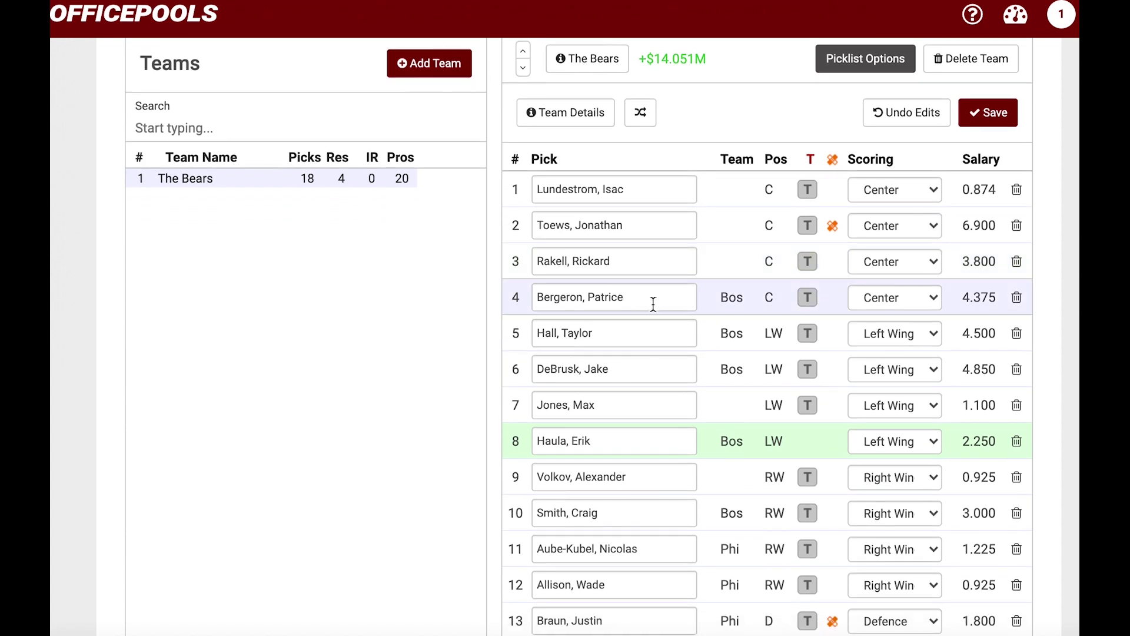
Step: Review the picks of The Bears in the Team Editor and save the team
scroll(682, 321, down, 2)
scroll(795, 235, up, 1)
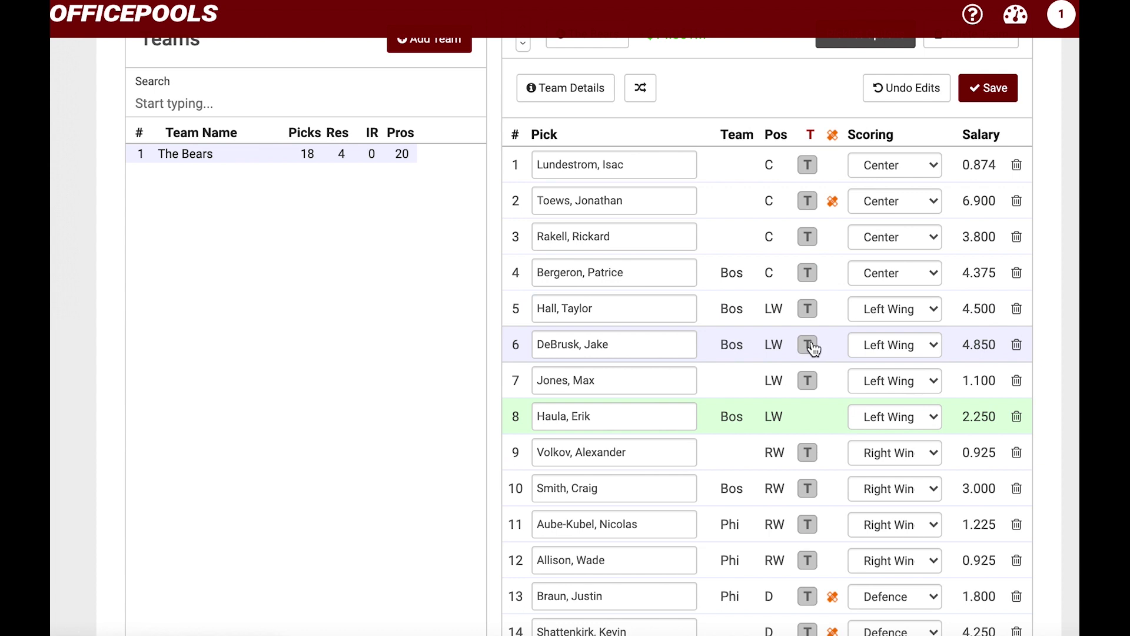
scroll(854, 303, up, 3)
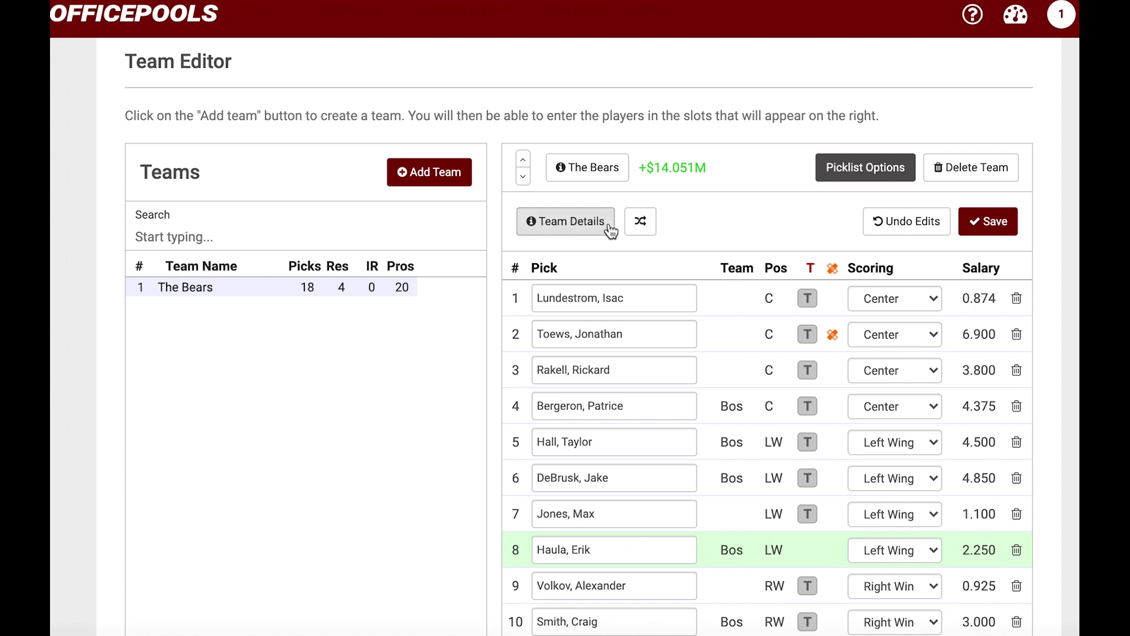
click(997, 224)
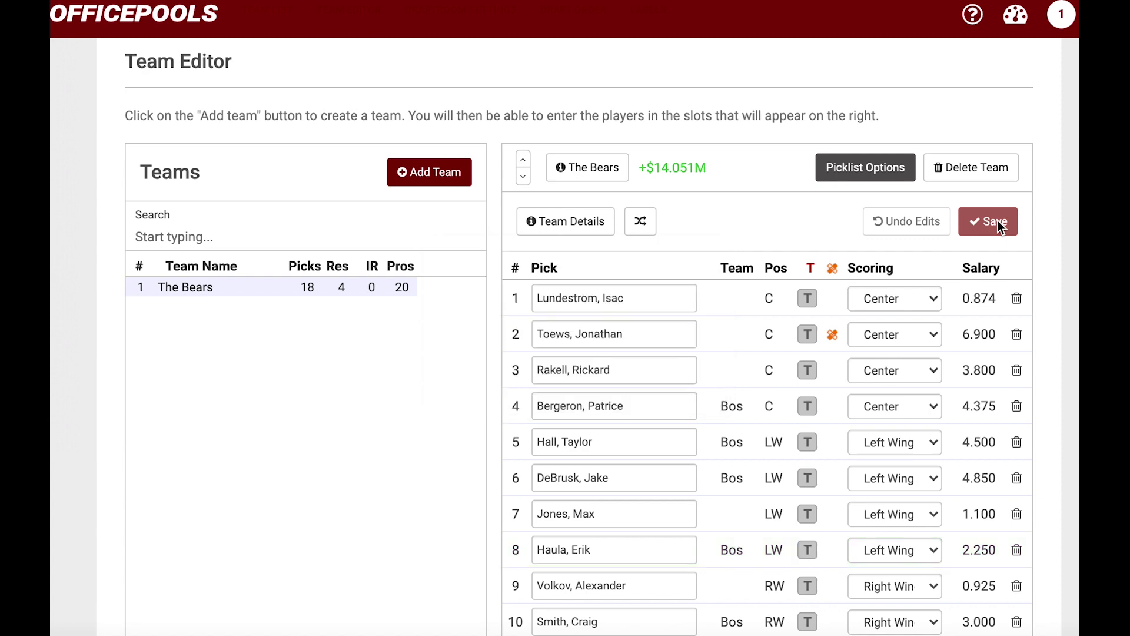
Step: Open the pool's customization settings and examine the pool title, logo and web URL options
scroll(677, 233, up, 3)
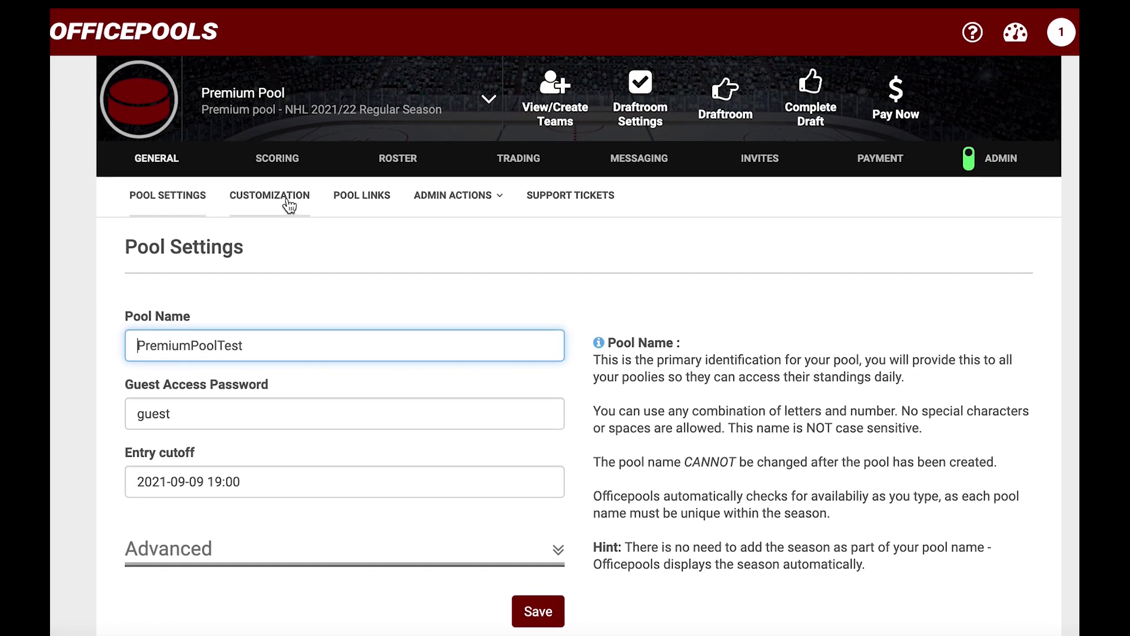
click(290, 198)
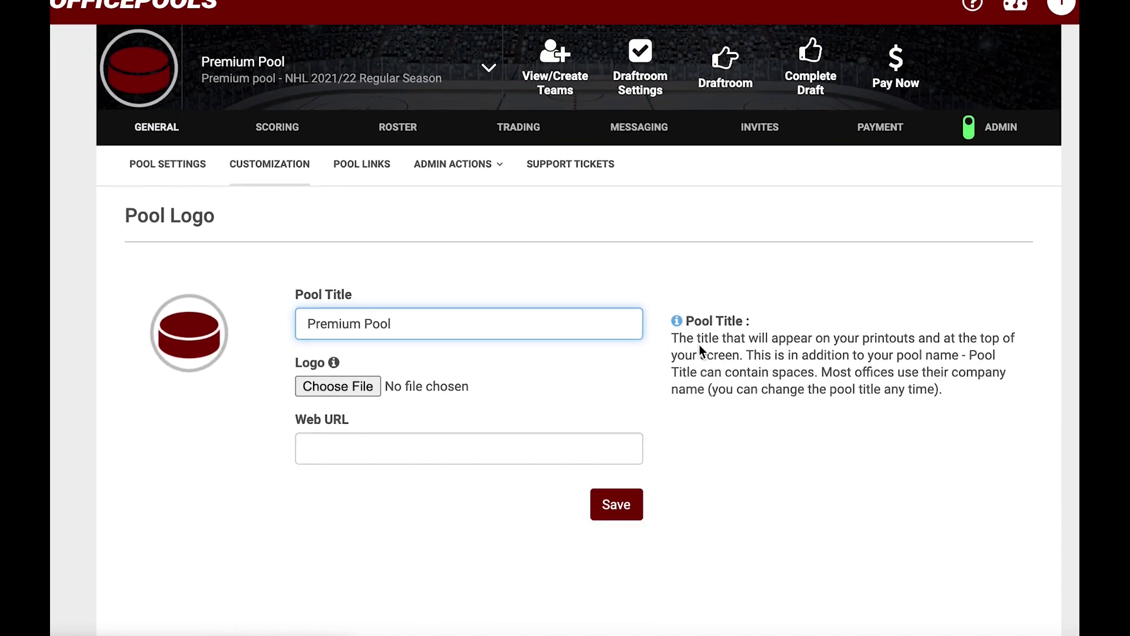
scroll(683, 347, down, 1)
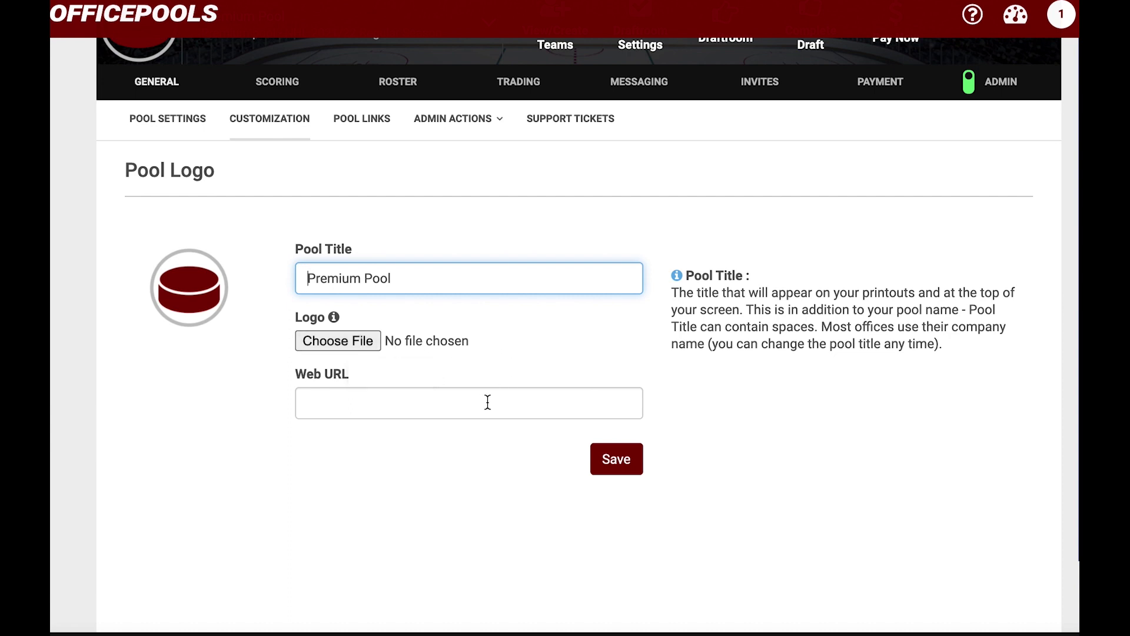
scroll(495, 369, up, 1)
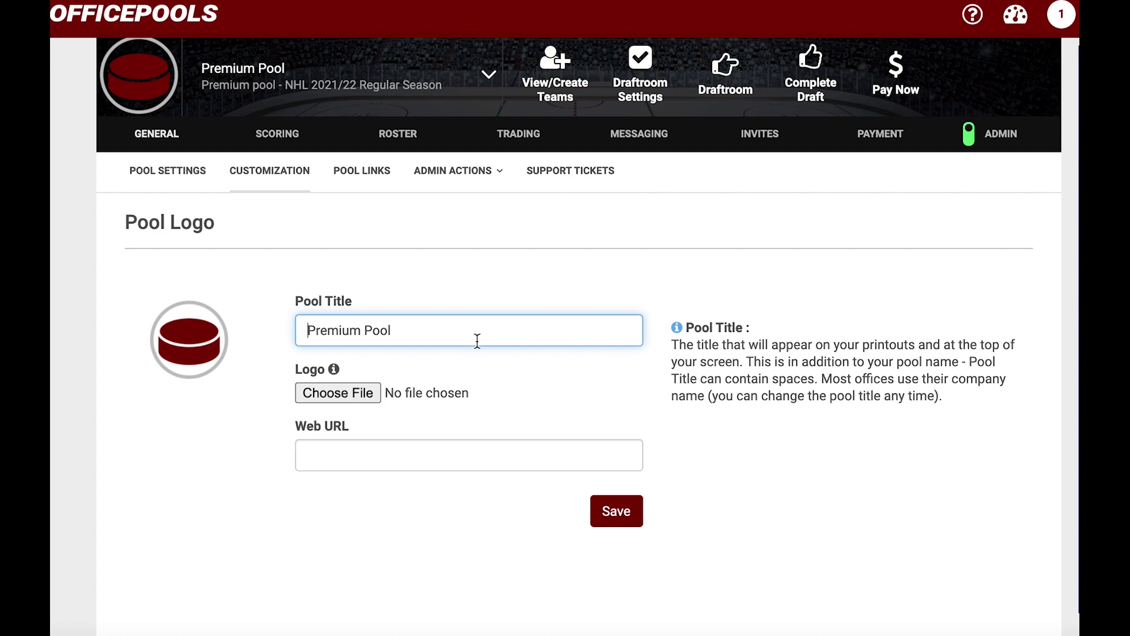
scroll(476, 338, up, 1)
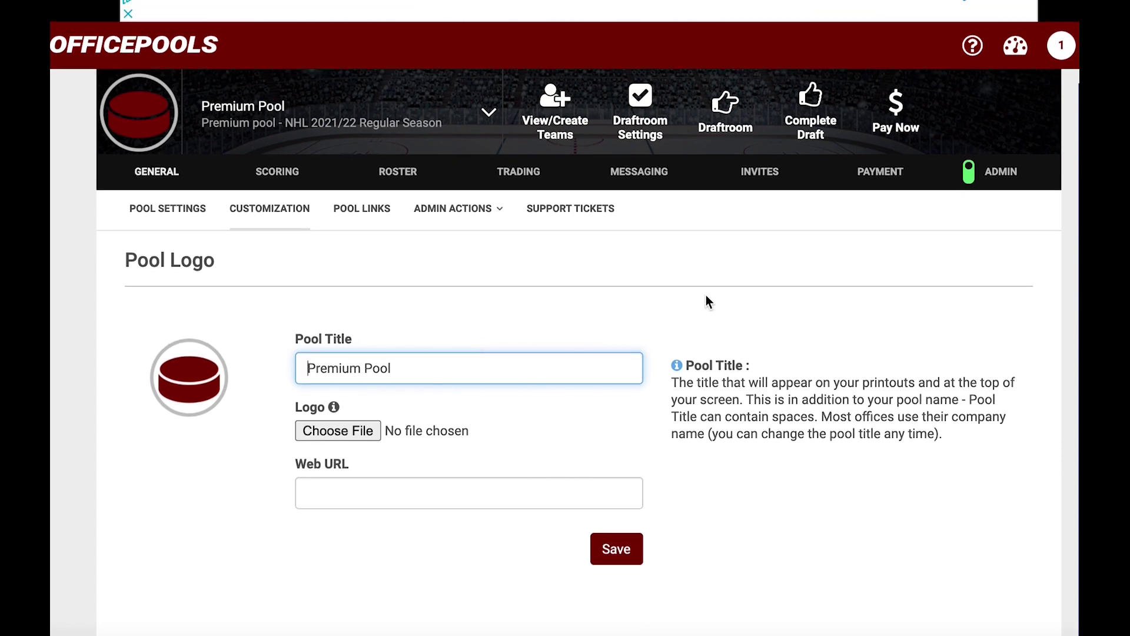
Step: Open the pool payment page and examine the cost breakdown, promo code option, and PayPal and credit card payment options
click(872, 181)
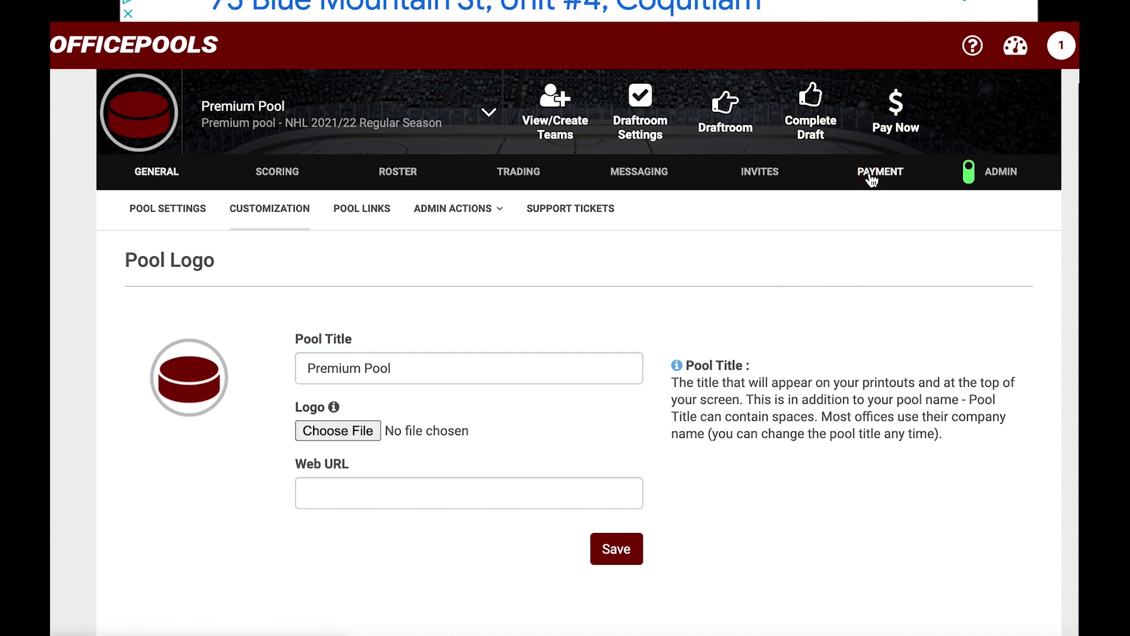
scroll(899, 324, down, 2)
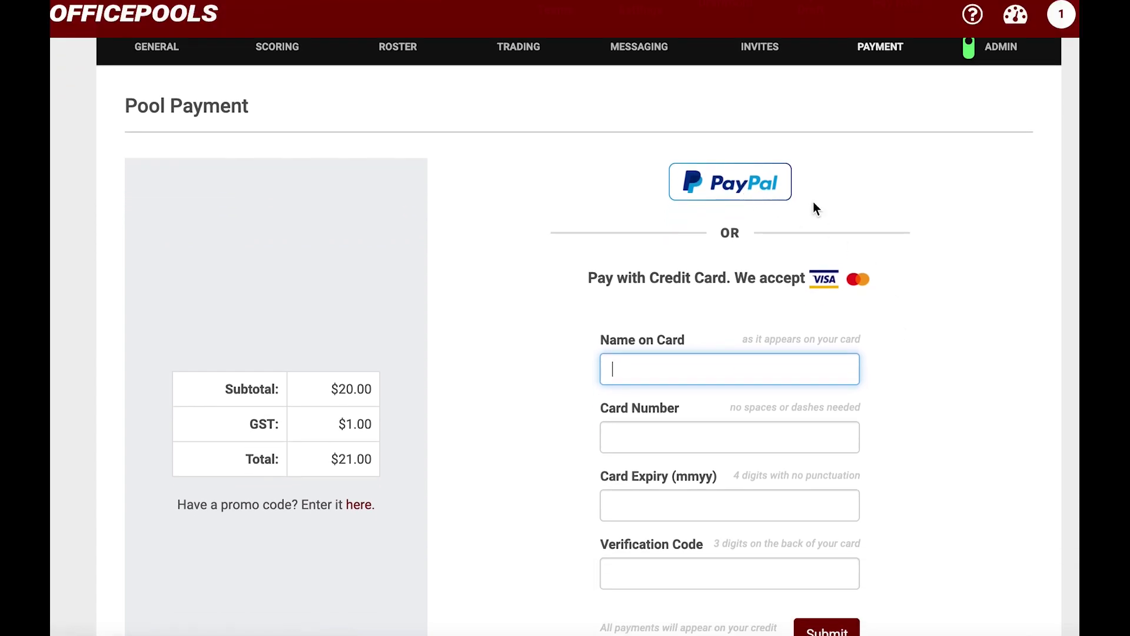
scroll(872, 243, down, 2)
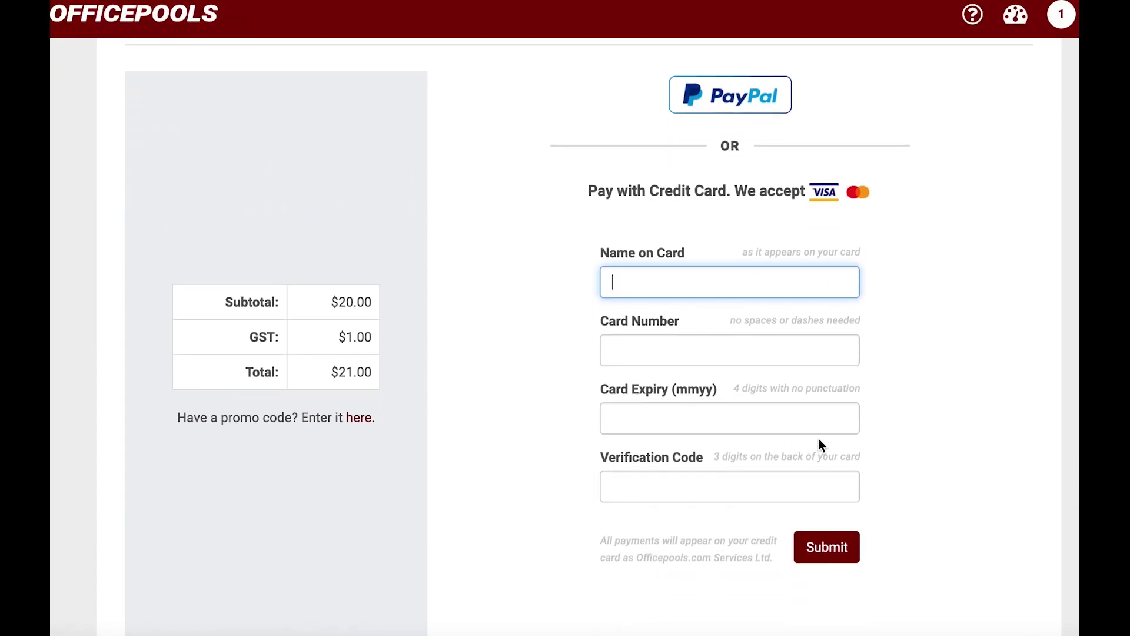
scroll(895, 350, up, 1)
scroll(896, 351, up, 1)
scroll(896, 351, down, 1)
scroll(896, 351, up, 1)
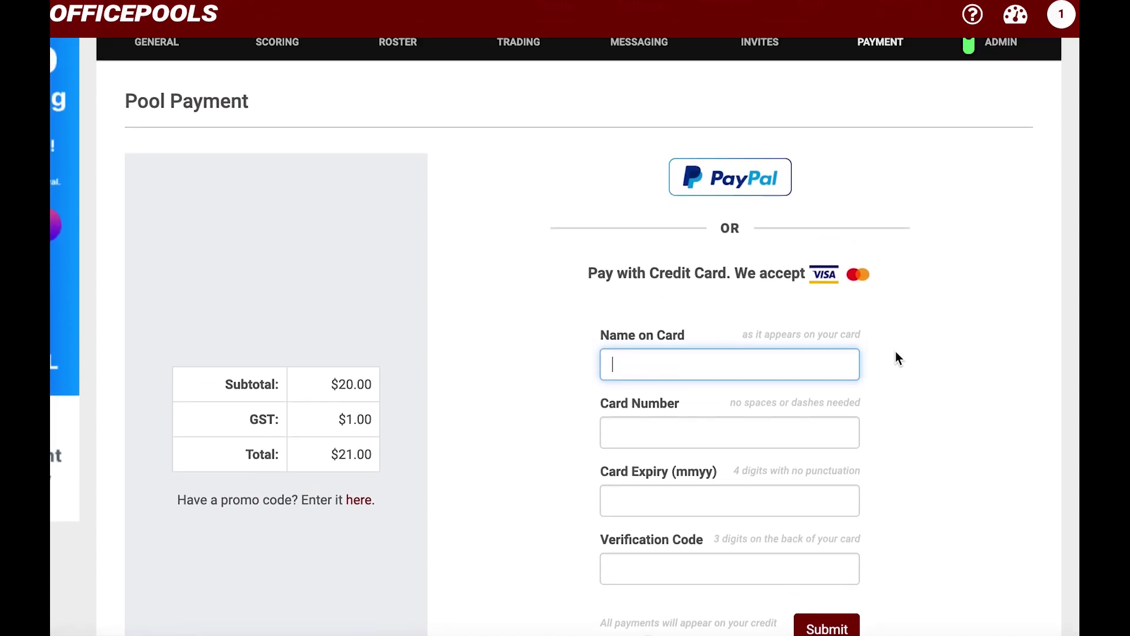